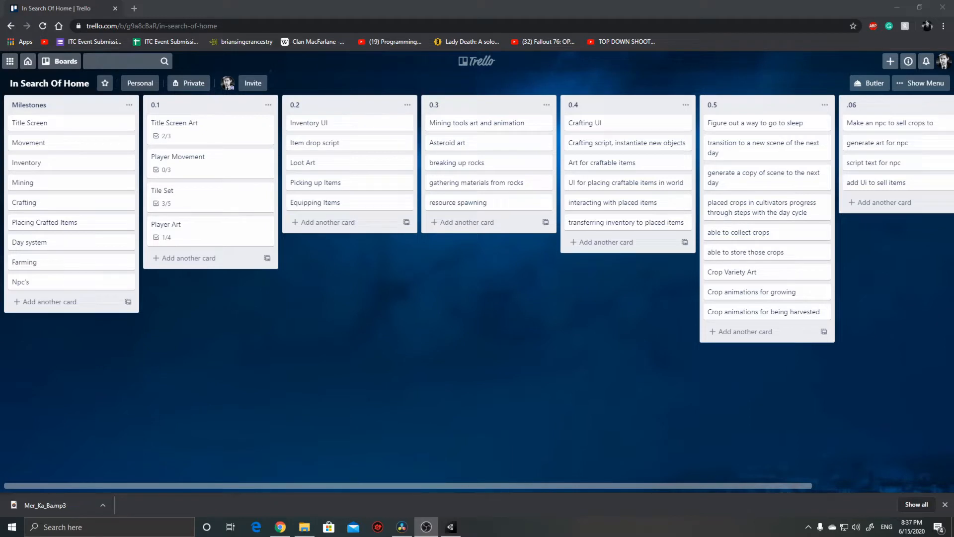
Step: Review the checklists on the Title Screen Art, Player Movement and Tile Set cards in the 0.1 list
click(197, 139)
click(248, 286)
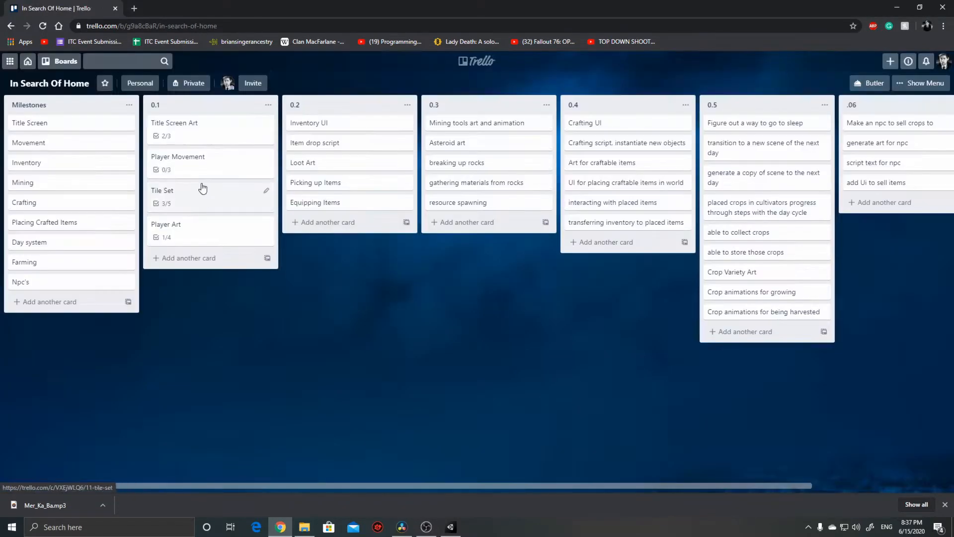
click(198, 168)
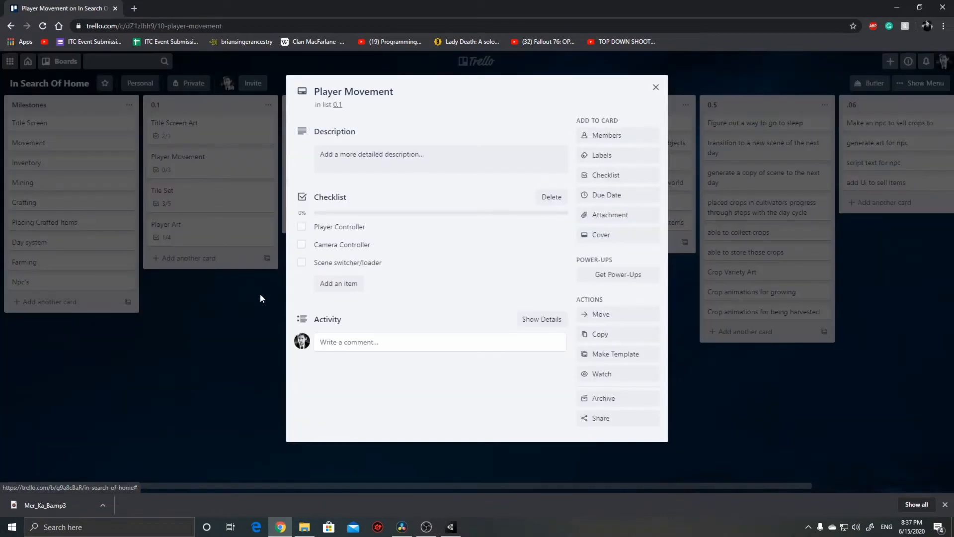
click(213, 332)
click(209, 198)
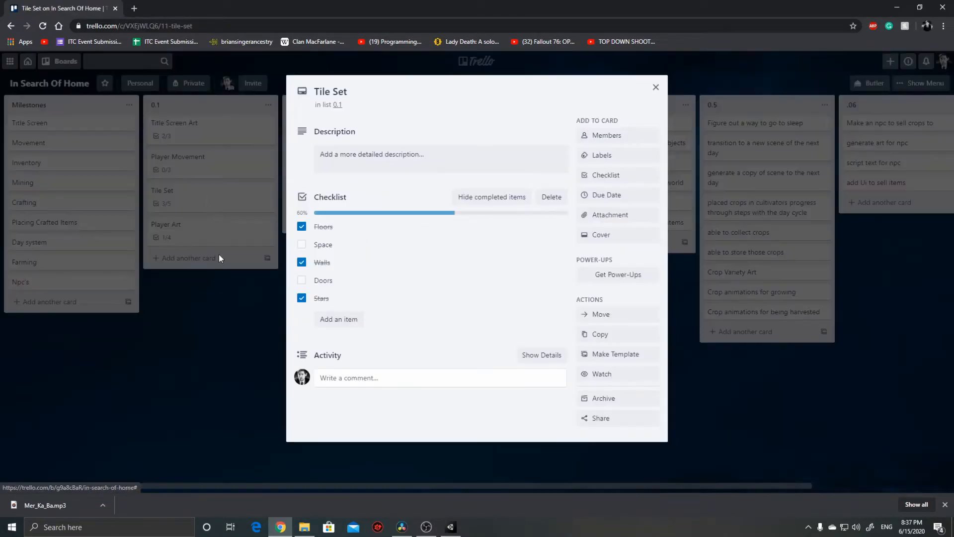
click(210, 329)
drag(375, 482, 351, 473)
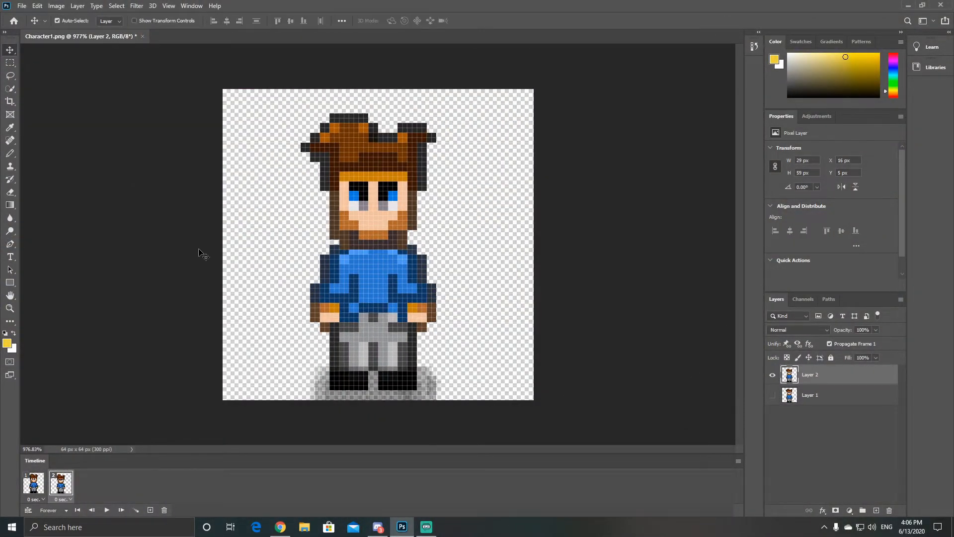
Step: Duplicate Layer 2, nudge the copy down, hide Layer 2 and add a third animation frame
key(ctrl+j)
key(v)
key(Down)
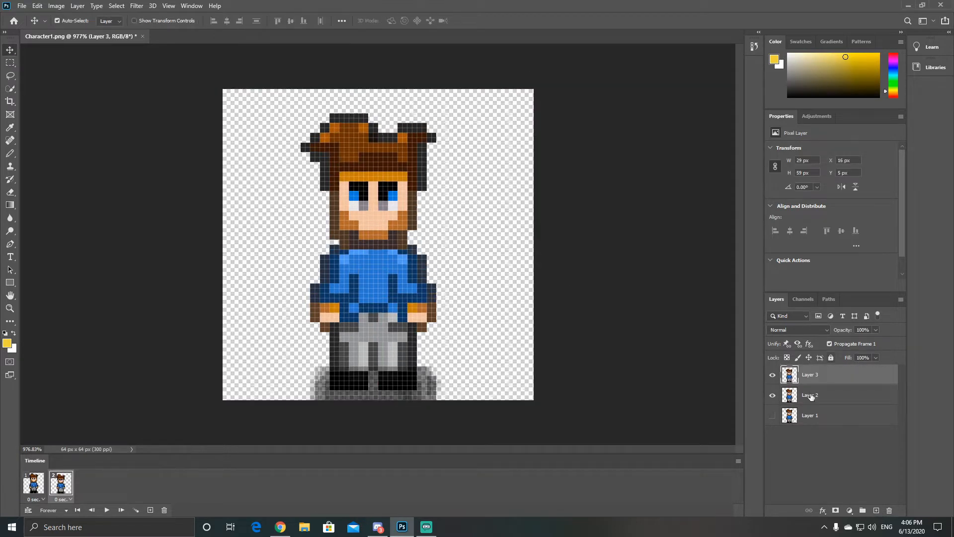
click(772, 395)
click(150, 510)
Step: Show only Layer 1 in frame 1, Layer 2 in frame 2 and Layer 3 in frame 3, and play the animation
click(39, 489)
click(772, 375)
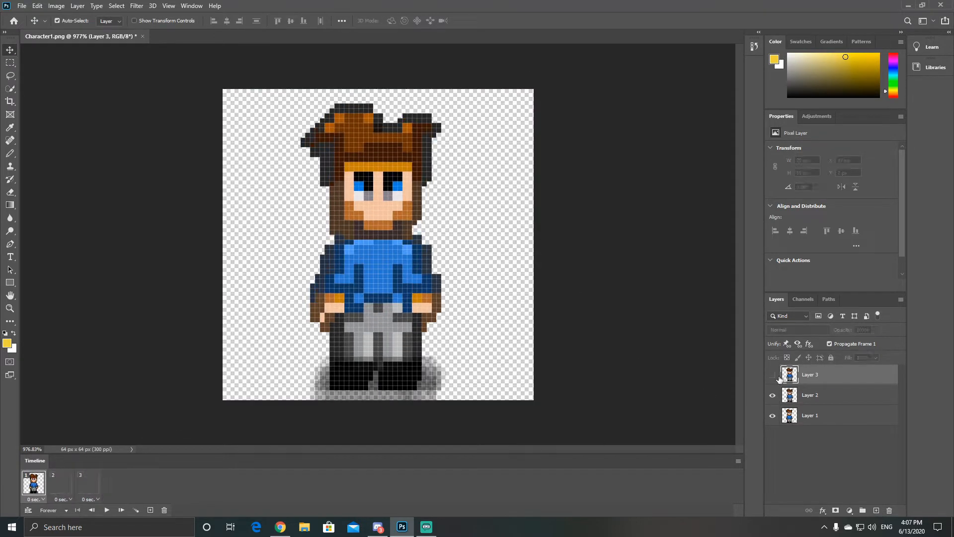
click(772, 395)
click(772, 375)
click(62, 484)
click(772, 395)
click(89, 483)
click(772, 375)
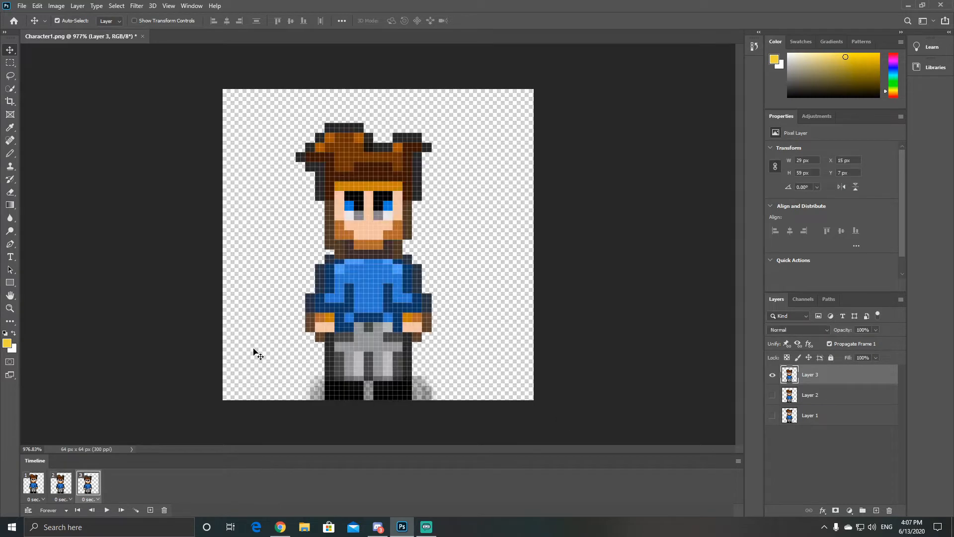
key(space)
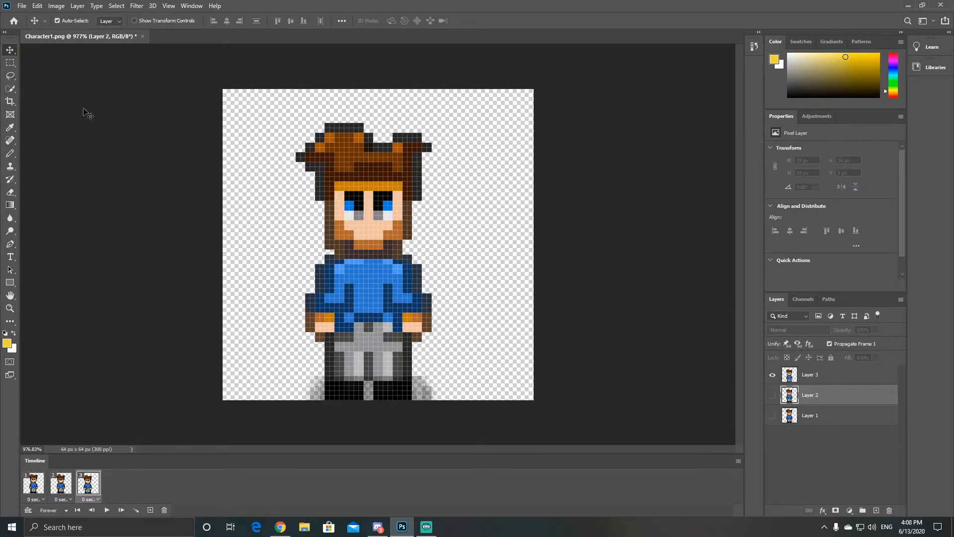
Step: Move the Layer 3 figure back up, select both arms, nudge them down and preview the animation
key(space)
key(Up)
key(m)
drag(301, 244, 340, 331)
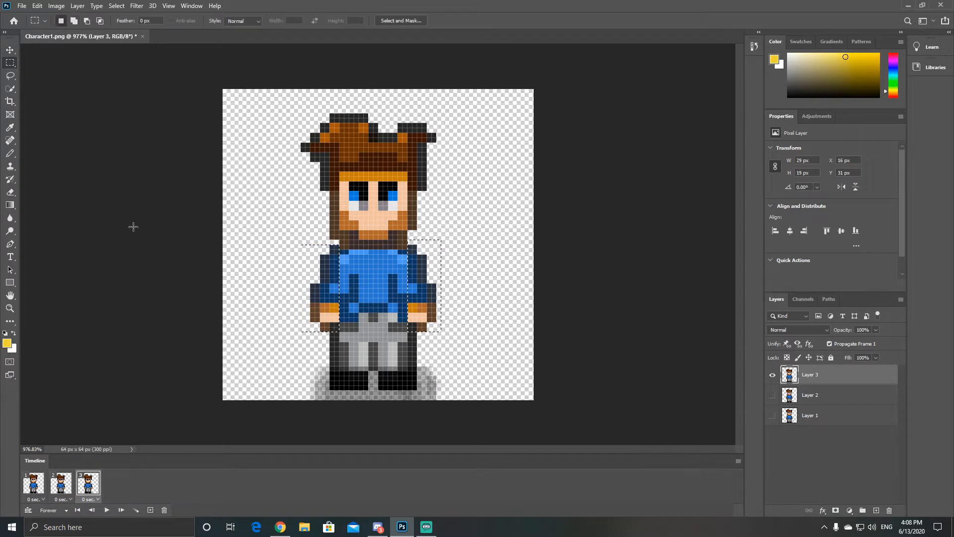
key(v)
key(Down)
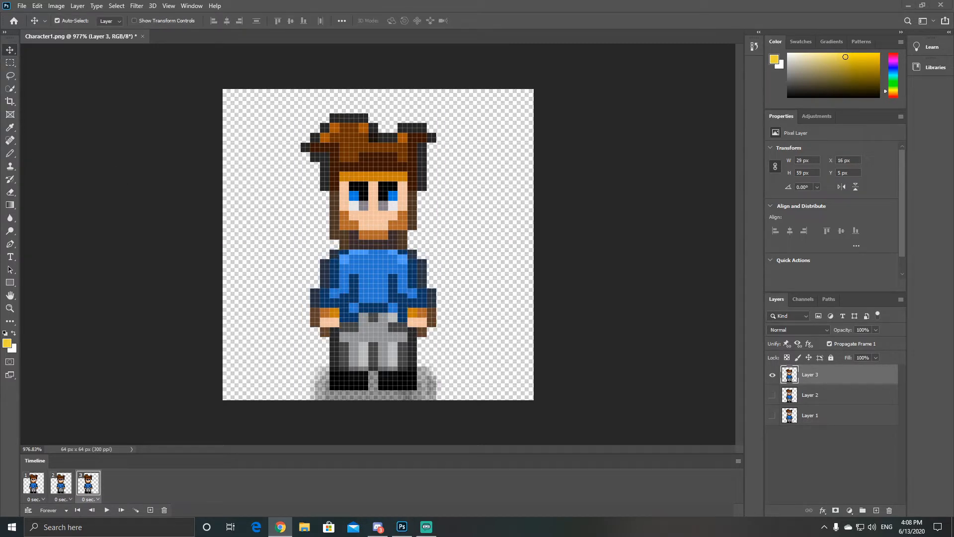
key(space)
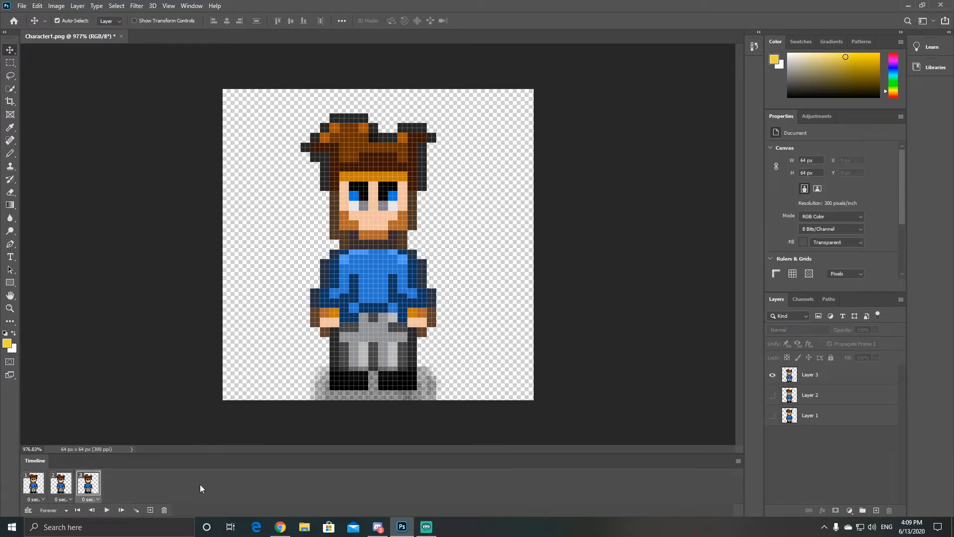
Step: Duplicate Layer 3 for the fourth animation frame
right_click(819, 376)
click(746, 149)
key(Return)
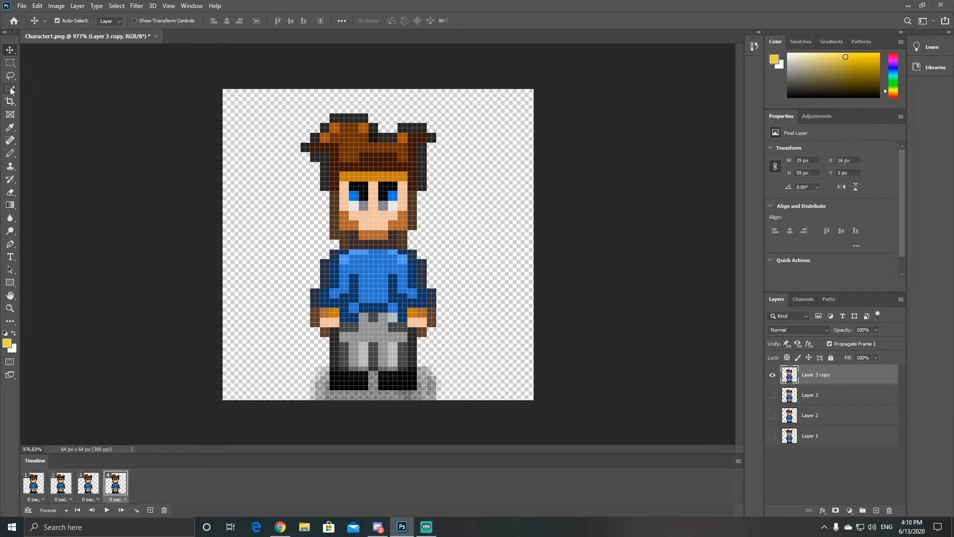
Step: Nudge the selected torso down on Layer 3 copy and start filling the gap with the shirt's blue using the Pencil
click(10, 62)
drag(344, 269, 403, 337)
key(v)
key(Down)
key(ctrl+d)
alt+scroll(374, 265, up, 6)
key(b)
alt+click(370, 268)
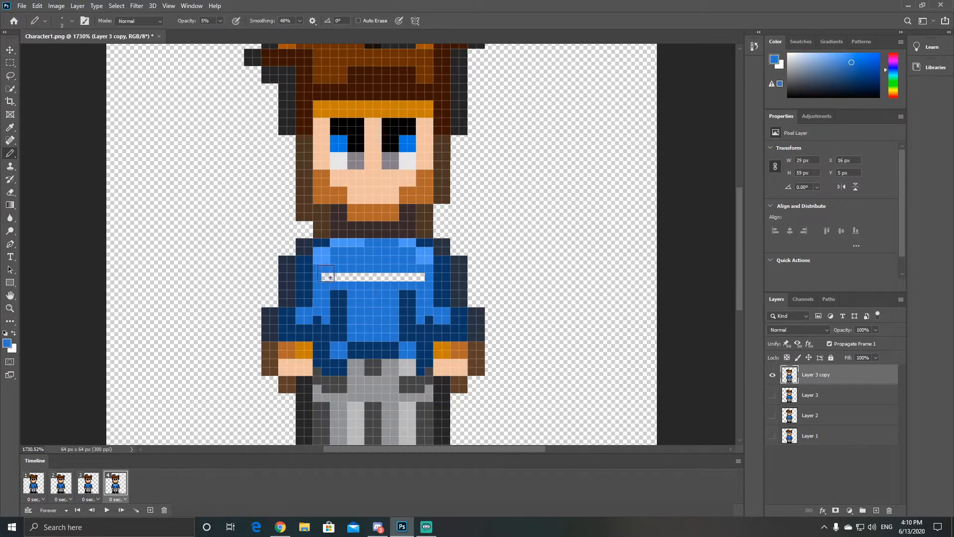
Step: Show Layer 3 instead of Layer 3 copy in frame 4, compare it with frame 3 and play the animation
alt+scroll(344, 300, up, 4)
click(807, 394)
click(772, 395)
click(773, 375)
click(773, 375)
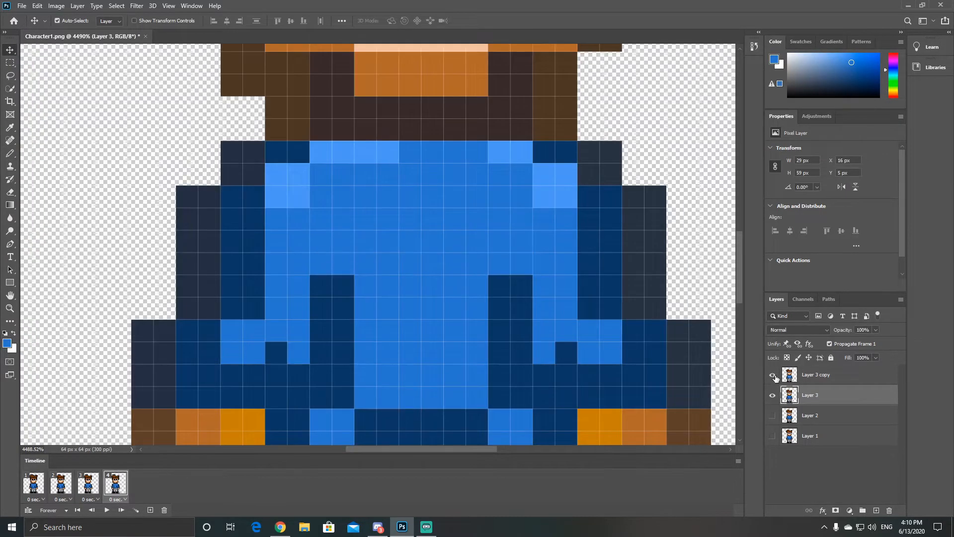
click(89, 485)
click(115, 483)
alt+scroll(179, 322, down, 14)
key(space)
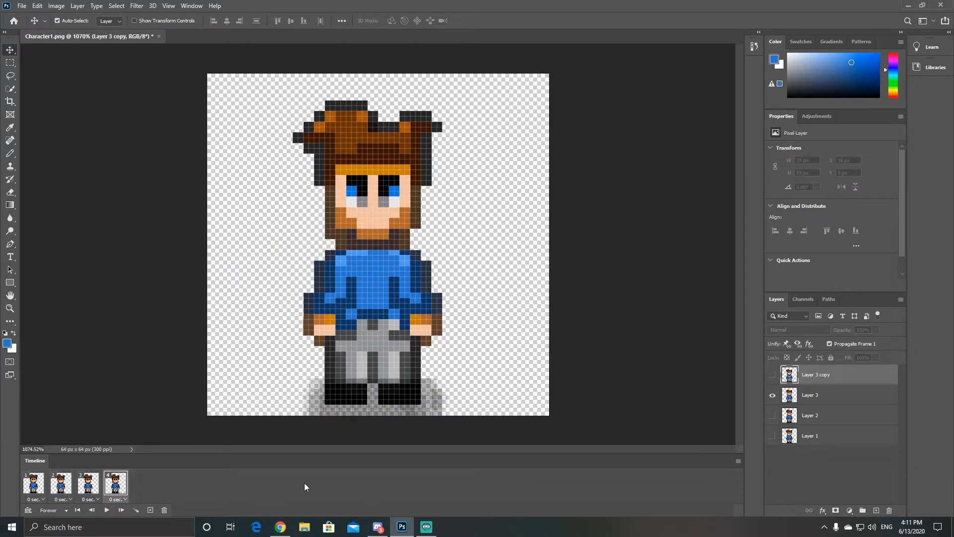
key(space)
key(space)
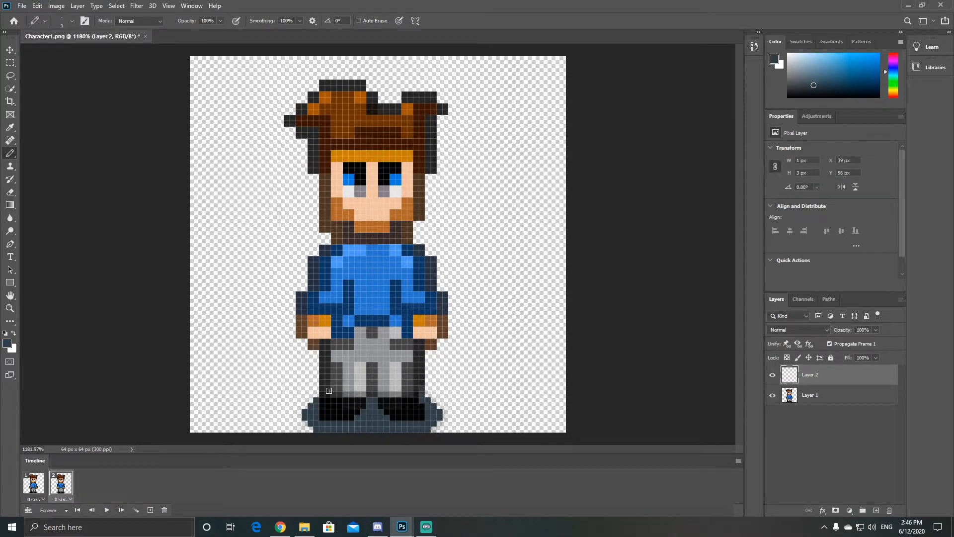
Step: Pencil the black stepping boots and leg pose on Layer 2 and hide that layer in frame 1
alt+click(380, 387)
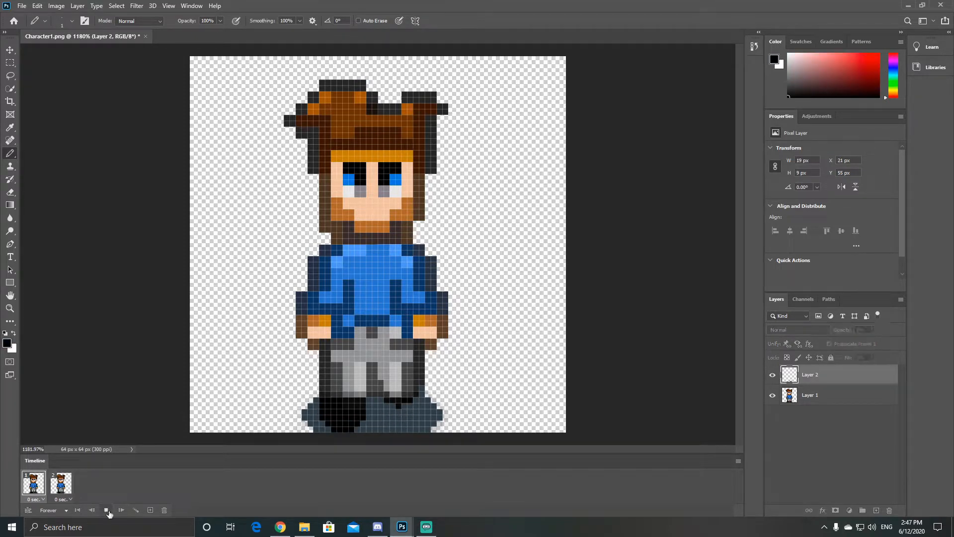
click(773, 376)
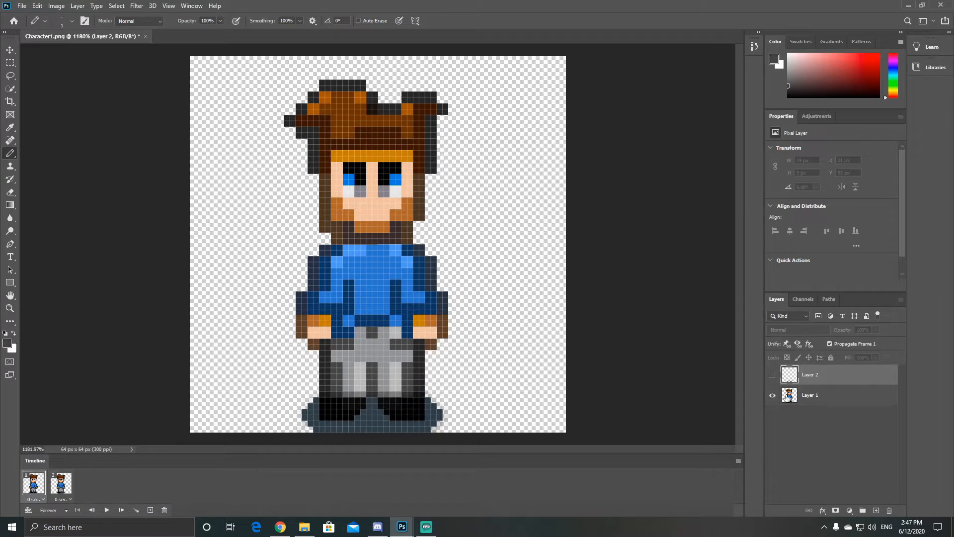
Step: Add dark grey shading to the trouser legs on Layer 2 in frame 2 and compare it with frame 1
click(61, 483)
click(362, 375)
click(118, 511)
click(61, 483)
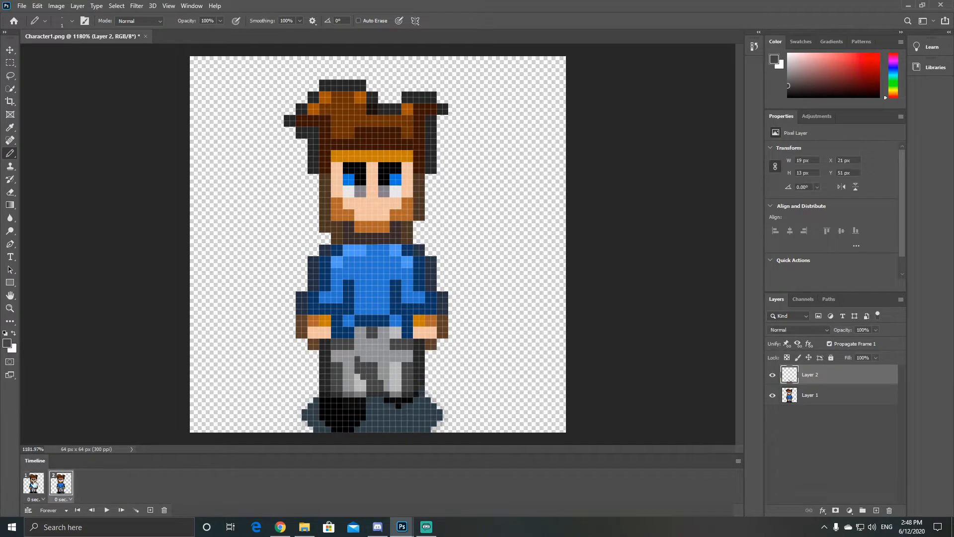
click(33, 483)
click(65, 486)
Step: Outline the lower edge of the enlarged forward hand on Layer 2 in frame 2
alt+click(426, 344)
drag(421, 353, 410, 353)
alt+click(397, 345)
drag(404, 353, 398, 353)
click(54, 487)
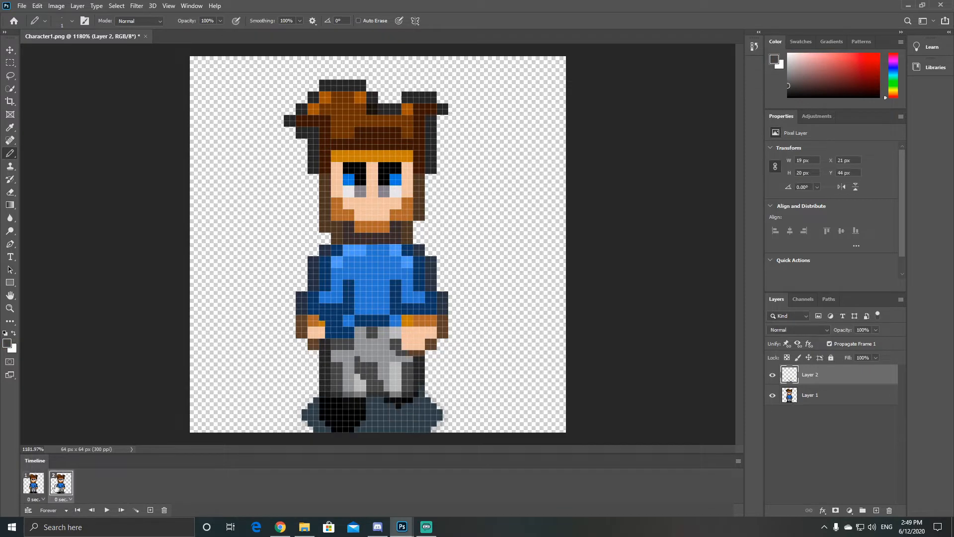
Step: Flip the canvas horizontally and try different visibility combinations of Layer 1 and Layer 2 in frame 3
click(56, 6)
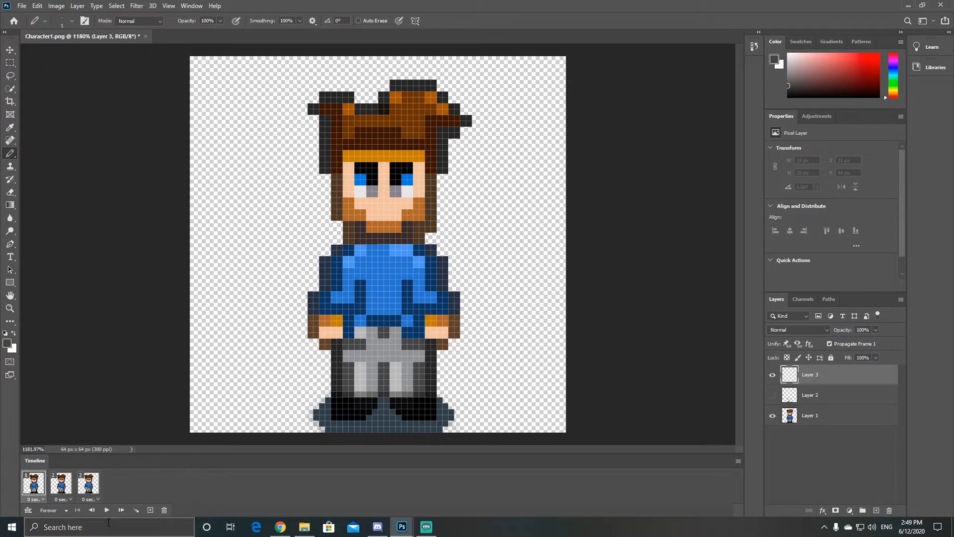
click(771, 395)
click(771, 395)
click(772, 395)
click(772, 416)
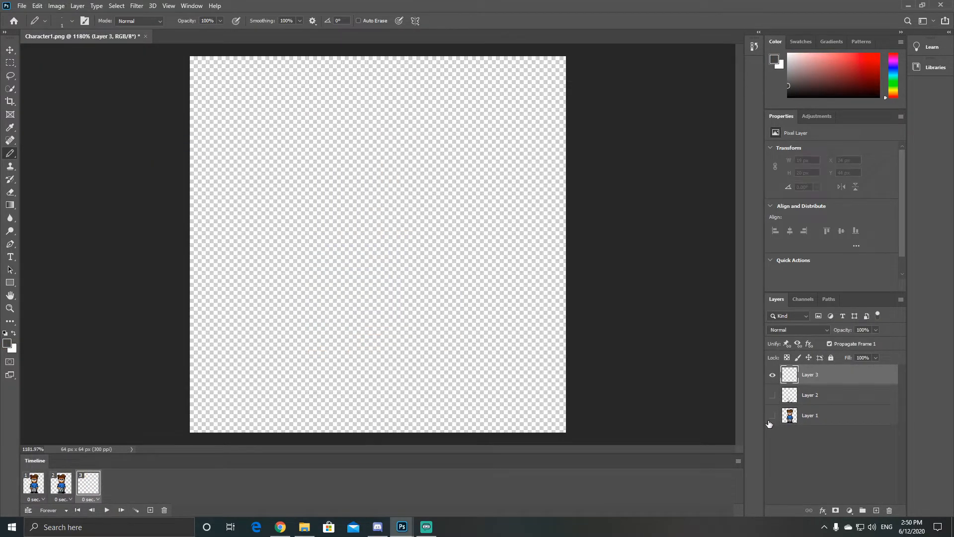
click(771, 416)
Step: Make Layer 2 visible in frame 3 and delete the empty Layer 3
click(815, 395)
key(m)
key(ctrl+a)
click(834, 375)
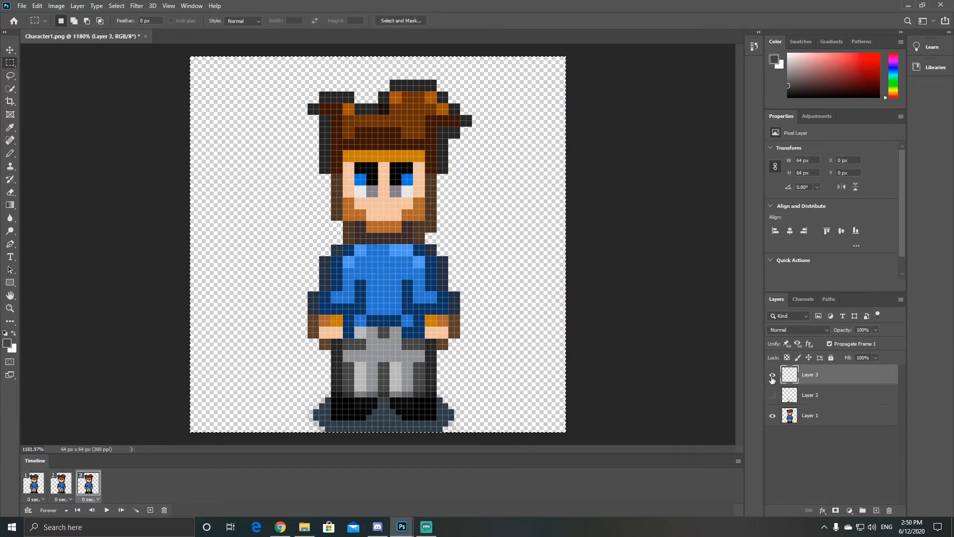
click(772, 395)
click(773, 393)
right_click(792, 390)
click(774, 397)
click(813, 375)
key(Delete)
Step: Duplicate Layer 2 and flip the canvas horizontally back to its original direction
right_click(812, 376)
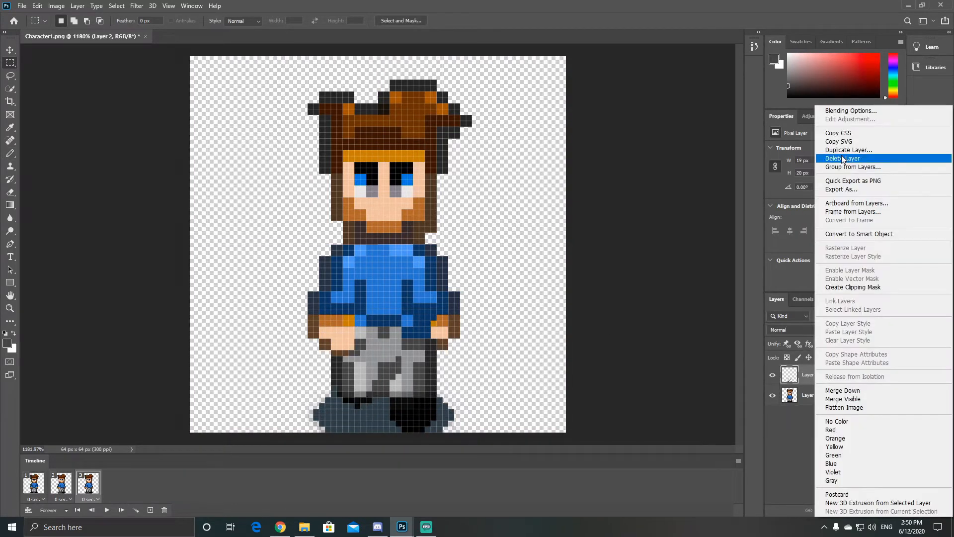
click(843, 151)
click(568, 236)
click(56, 7)
click(189, 152)
Step: Try to mirror Layer 2 copy by selecting all and stretching it with Free Transform
click(773, 376)
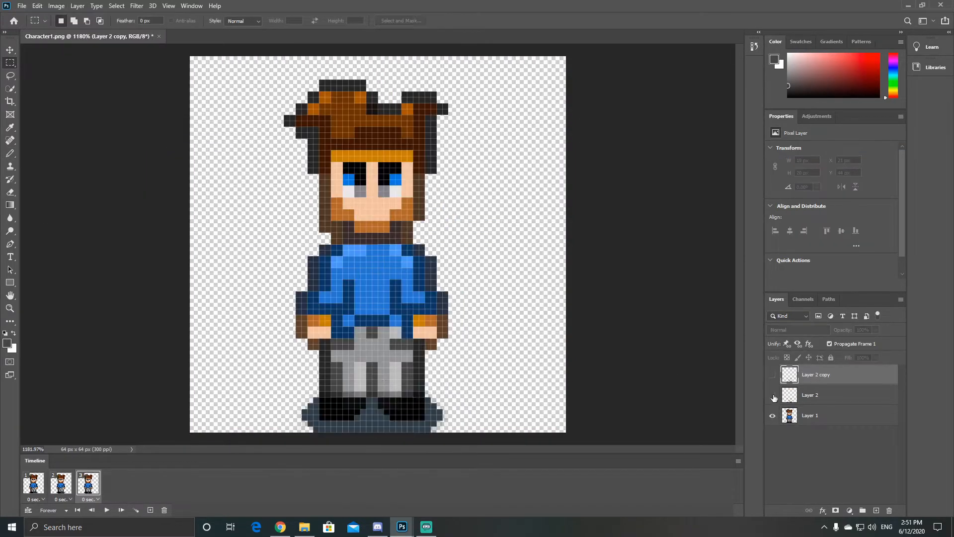
click(773, 395)
click(772, 375)
key(ctrl+a)
key(ctrl+t)
drag(191, 284, 939, 285)
drag(726, 278, 350, 278)
drag(378, 56, 398, 525)
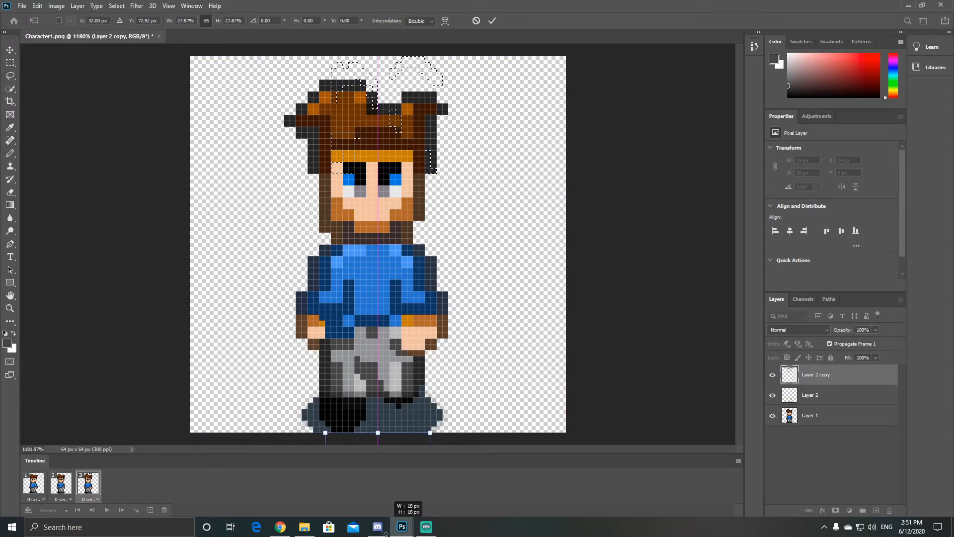
key(Return)
key(ctrl+d)
Step: Hide Layer 2 and show Layer 2 copy over Layer 1 in frame 3
click(773, 375)
click(772, 395)
click(773, 375)
Step: Duplicate the first frame and place the standing pose between the two stepping frames
click(34, 483)
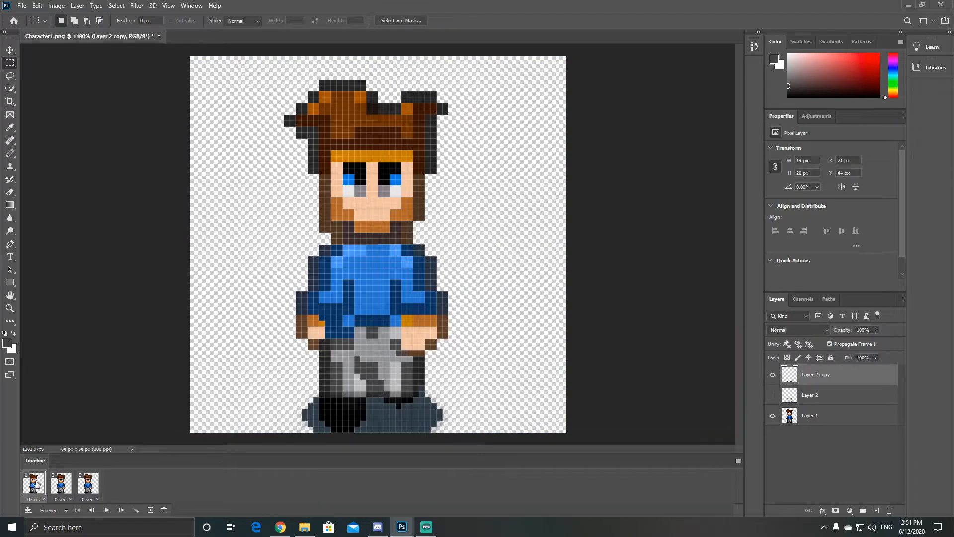
click(34, 485)
click(150, 510)
drag(60, 483, 90, 483)
click(115, 483)
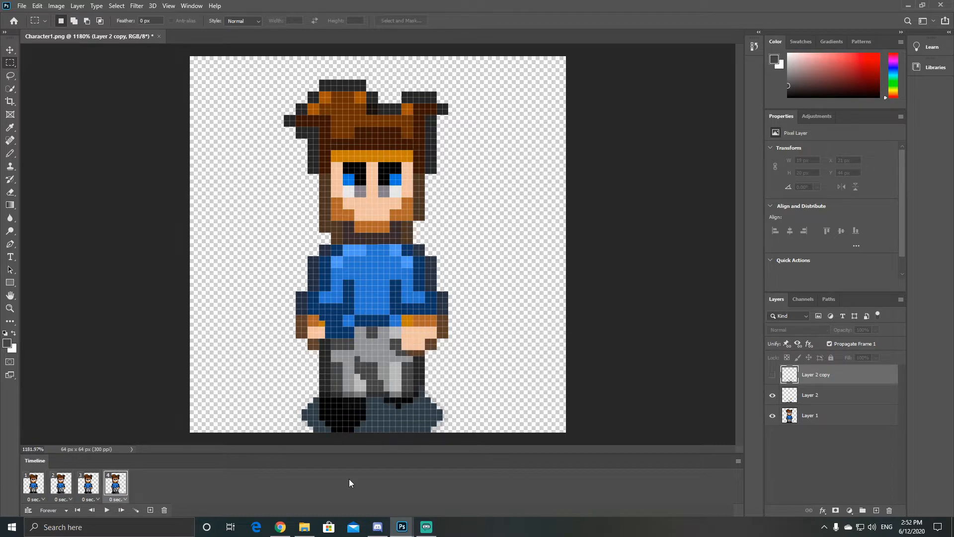
right_click(817, 374)
click(633, 360)
alt+scroll(358, 420, up, 5)
alt+scroll(487, 230, down, 5)
ctrl+click(789, 395)
click(38, 6)
click(383, 306)
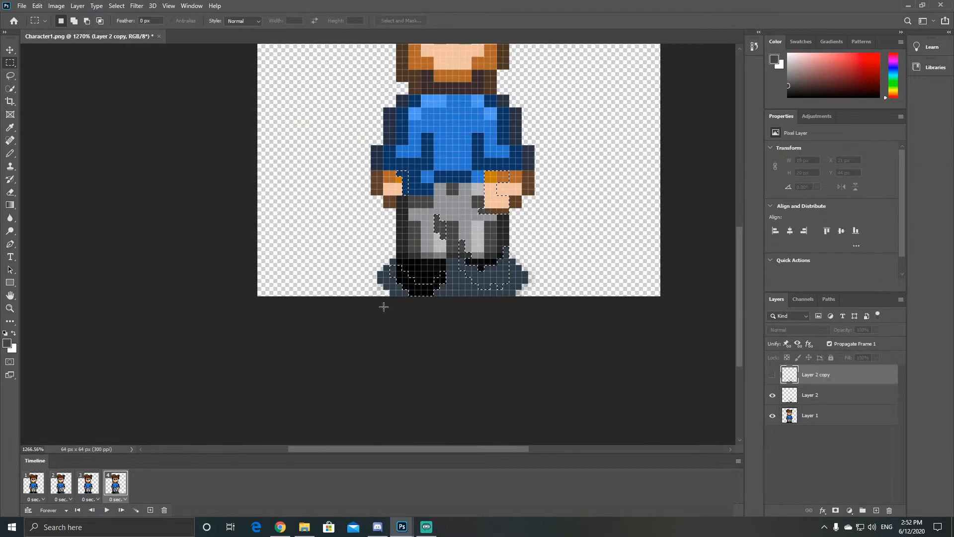
Step: Select nearly the whole canvas and flip Layer 2 copy horizontally while the other layers are hidden, restoring Layer 1 after the flip
scroll(373, 229, up, 3)
drag(264, 46, 663, 445)
click(37, 6)
click(189, 236)
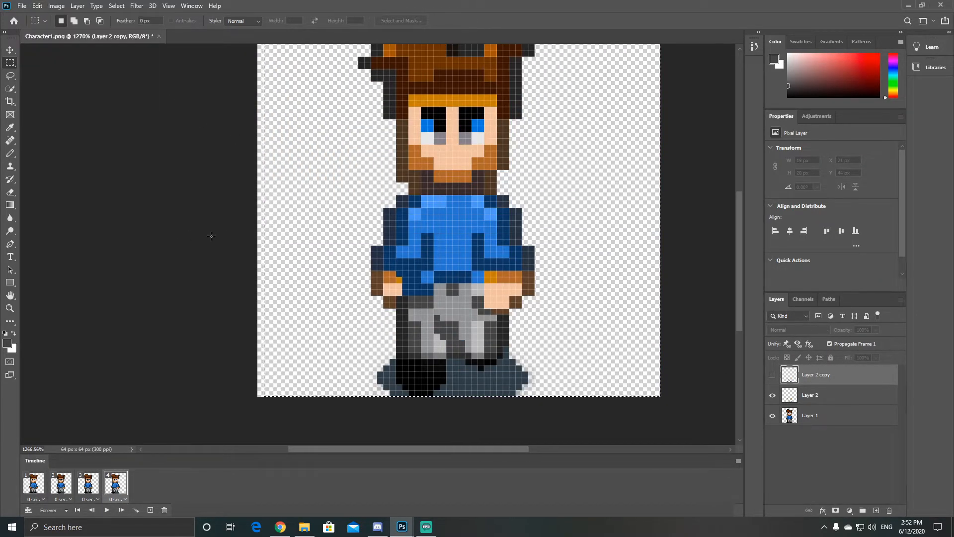
click(772, 395)
click(772, 416)
click(37, 6)
click(184, 388)
click(772, 415)
key(ctrl+d)
key(v)
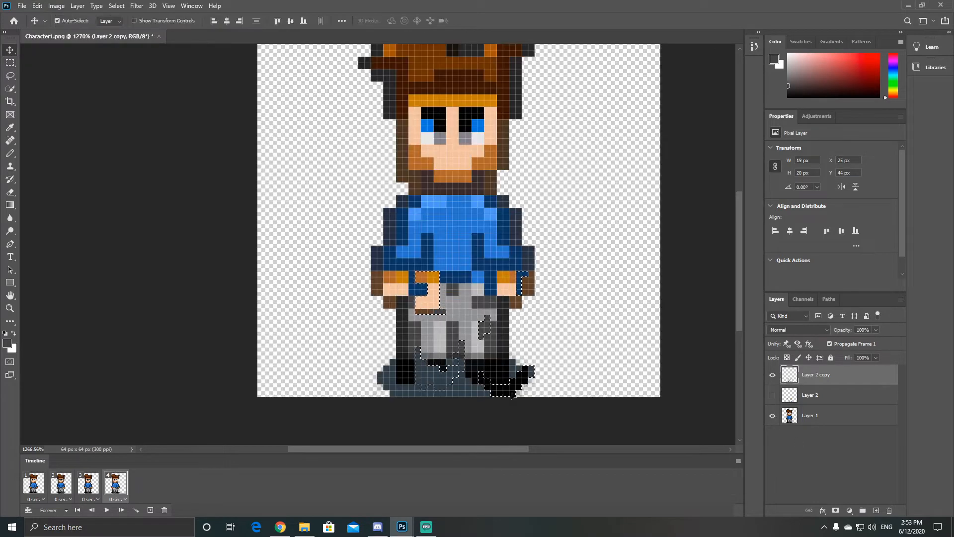
Step: Move the mirrored Layer 2 copy to X 21 px to align it with the body, and compare it with Layer 2
drag(507, 393, 459, 392)
click(772, 395)
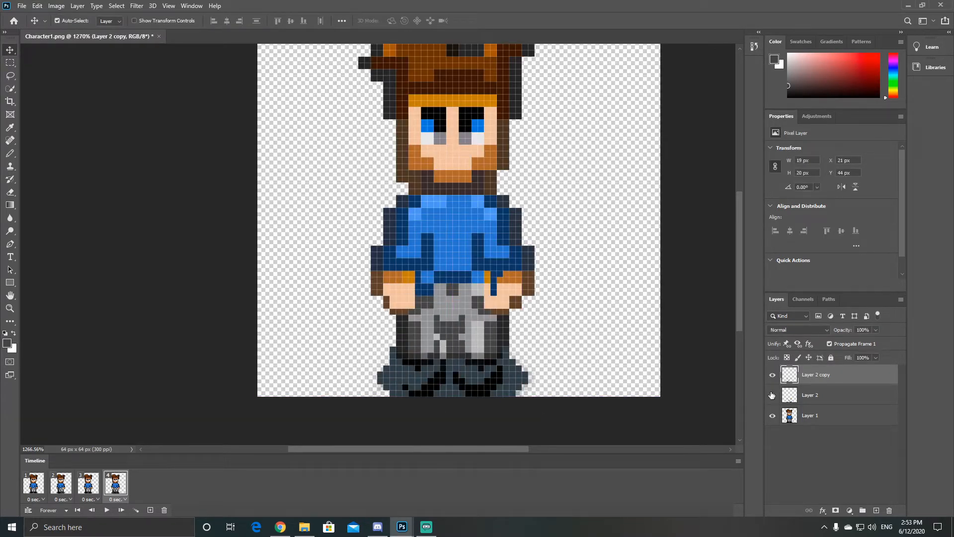
click(772, 375)
Step: Touch up the ground shadow, boot and trouser pixels on Layer 2 copy in frame 4 with the Pencil tool
key(b)
alt+click(429, 381)
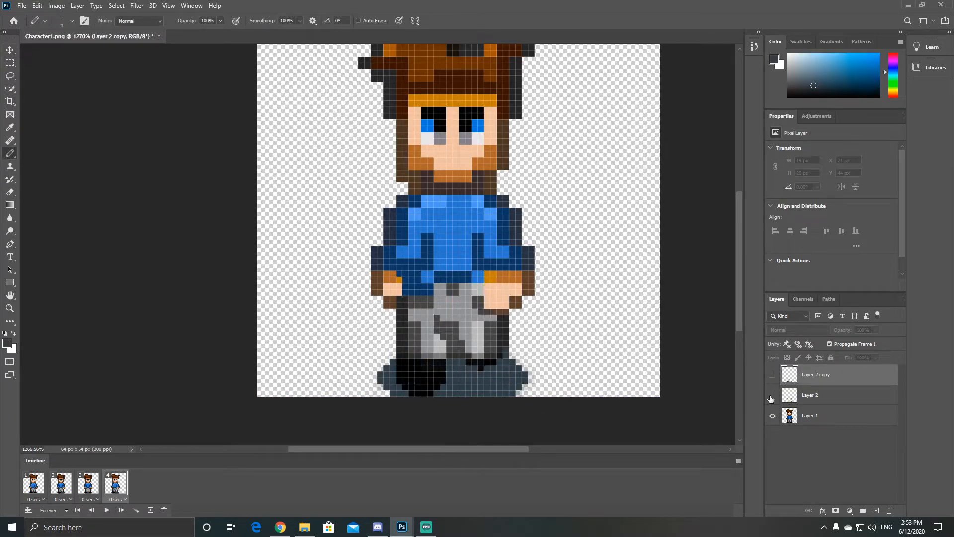
alt+click(436, 348)
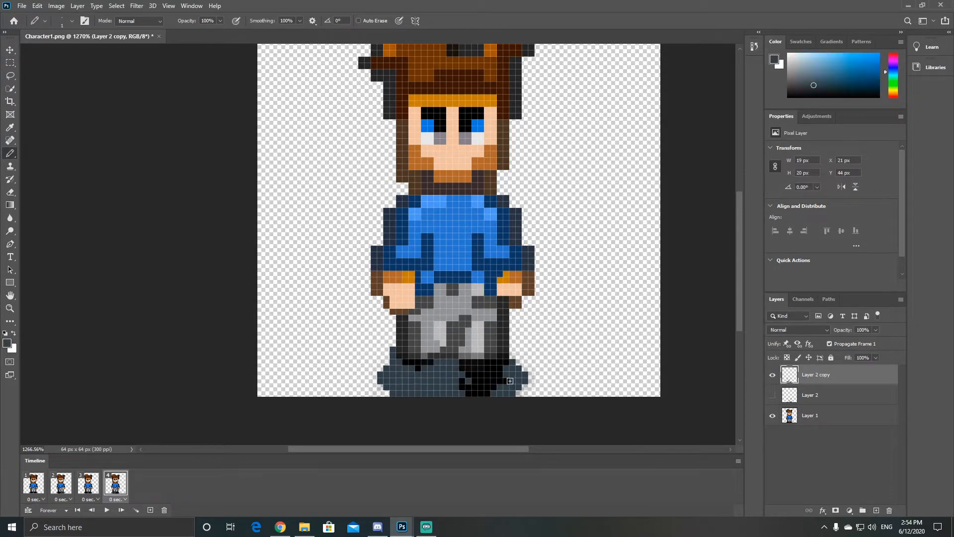
alt+click(462, 384)
alt+click(457, 388)
Step: Compare Layer 2 copy with Layer 2 in frame 4 and sample the boot's black
click(772, 375)
click(773, 396)
click(773, 395)
click(772, 375)
click(772, 375)
click(773, 396)
click(773, 396)
alt+click(490, 383)
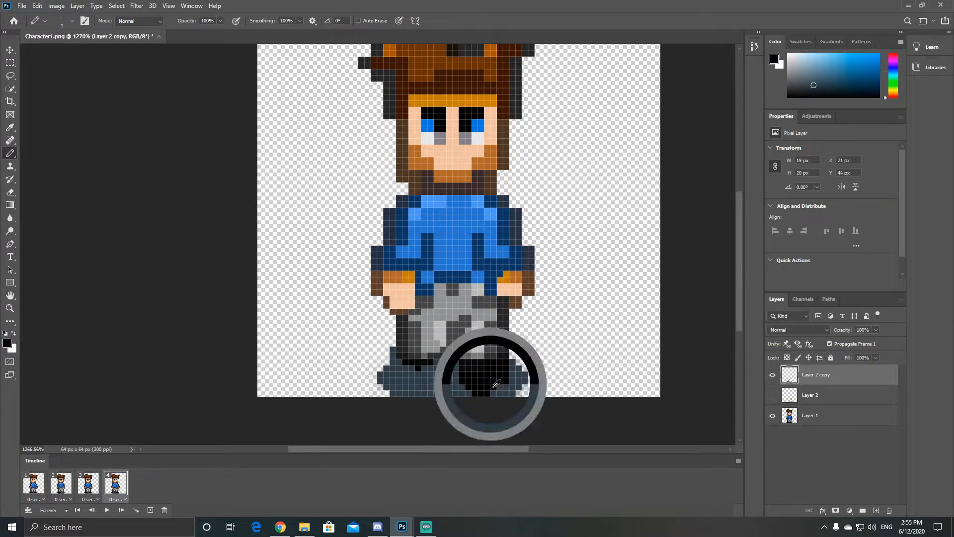
click(772, 396)
Step: Play back the four-frame walk animation to check the stepping motion, stopping it after each run
click(106, 510)
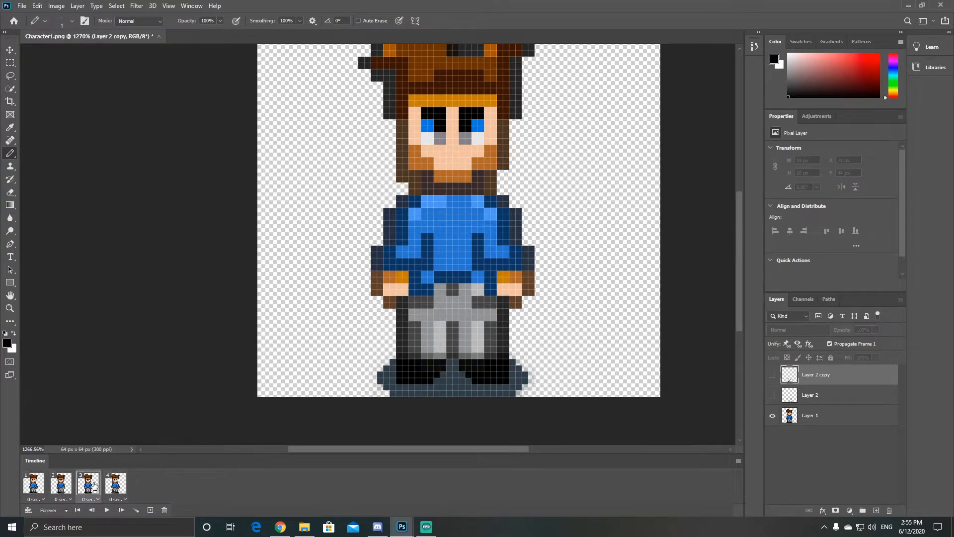
click(107, 510)
scroll(579, 297, up, 2)
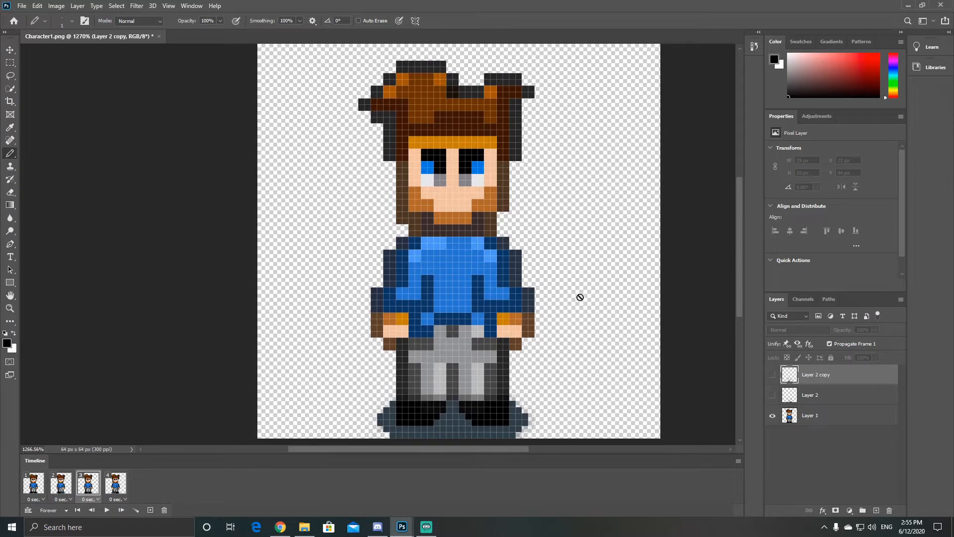
click(107, 511)
click(106, 510)
Step: In frame 2, repaint the shirt fold pixels beside both arms on Layer 2 in the shirt's blues
click(61, 484)
click(810, 395)
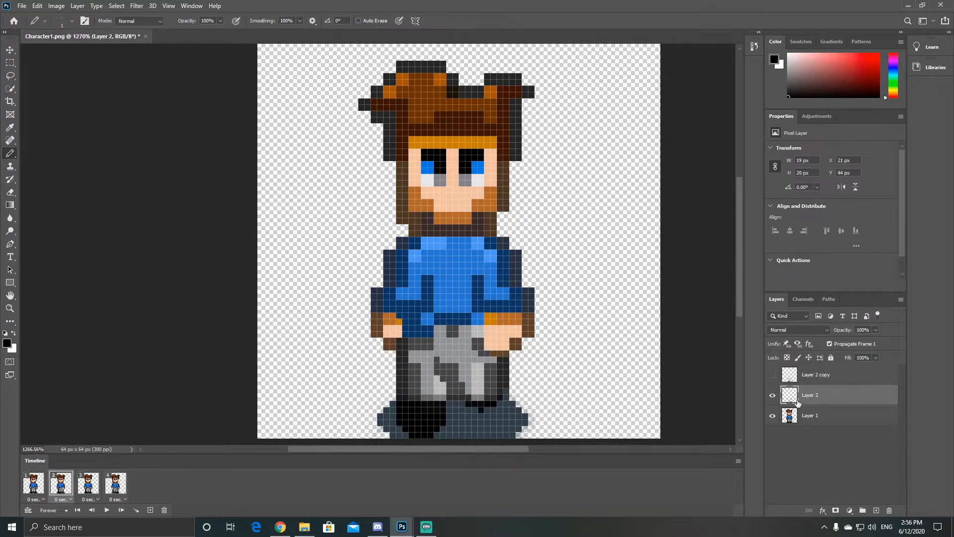
alt+click(428, 281)
drag(424, 272, 431, 272)
alt+click(464, 278)
drag(474, 278, 481, 279)
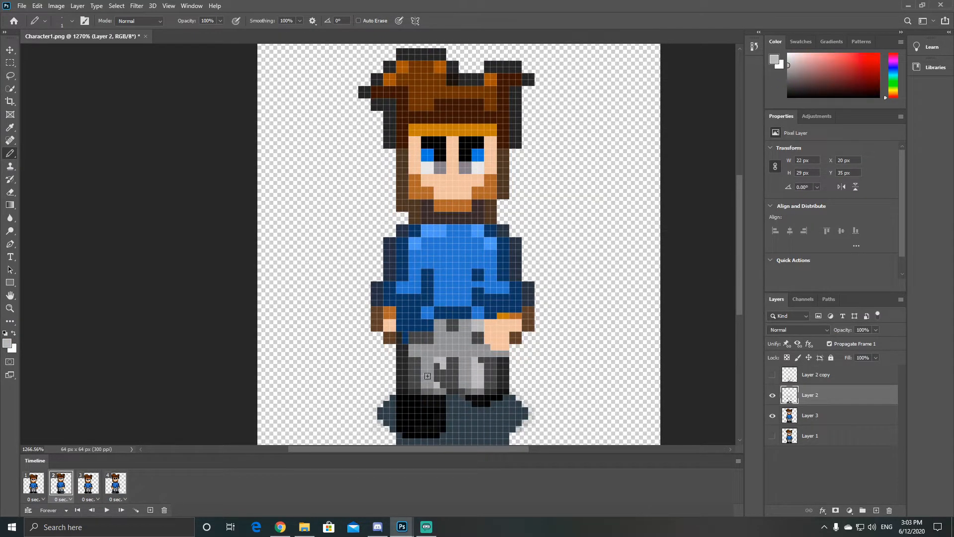
Step: Repaint the cuff and hand pixels of the forward-swinging arm in frame 2 on Layer 2
alt+click(512, 326)
click(525, 322)
click(513, 335)
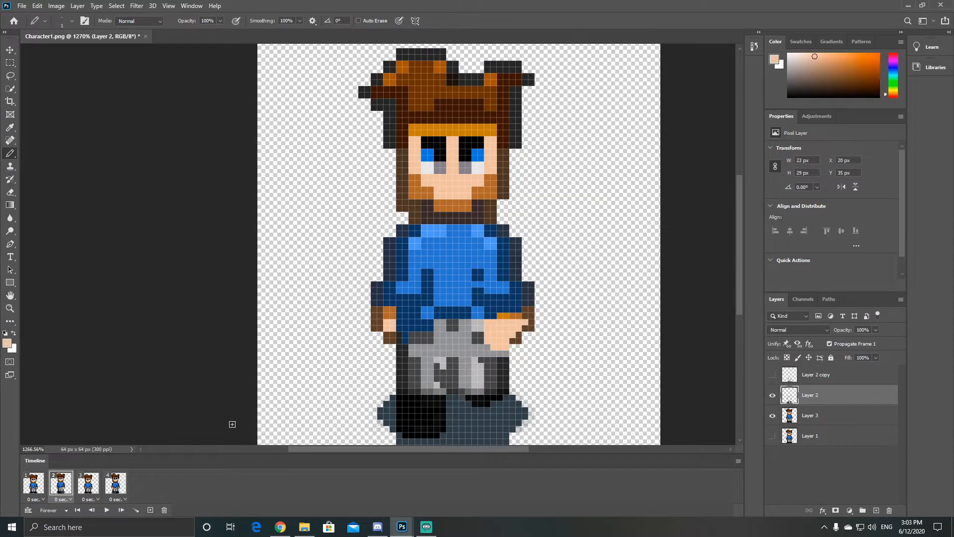
Step: In frame 4, cover the inner part of the right-side cuff and hand with dark blue sleeve pixels on Layer 3
click(34, 484)
click(116, 484)
alt+click(405, 337)
click(815, 374)
click(809, 415)
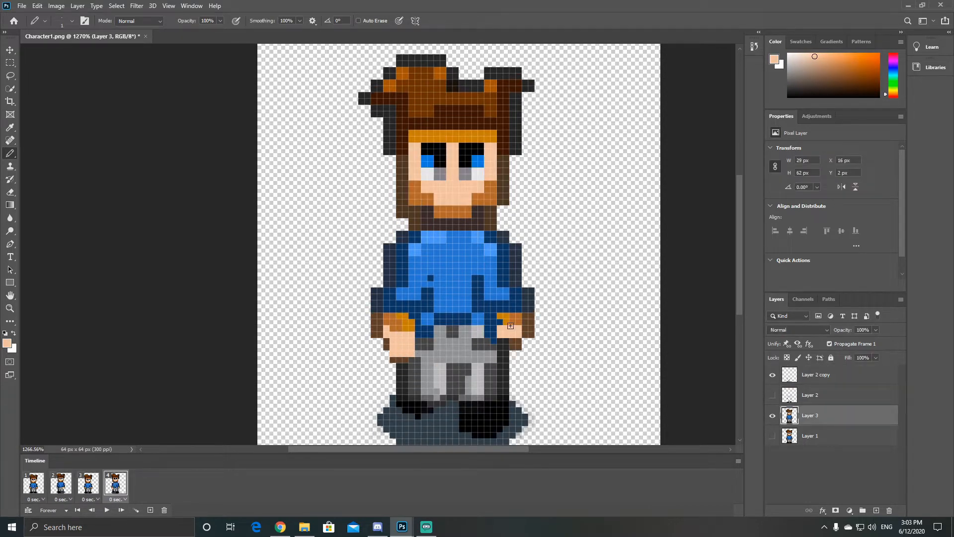
alt+click(494, 328)
drag(500, 329, 500, 335)
drag(506, 335, 500, 316)
alt+click(428, 403)
click(10, 63)
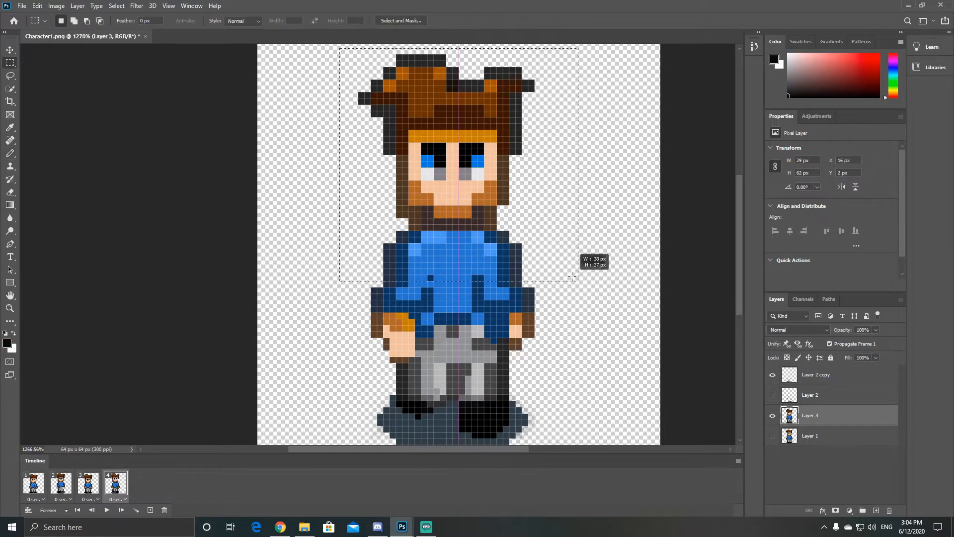
click(45, 485)
click(49, 487)
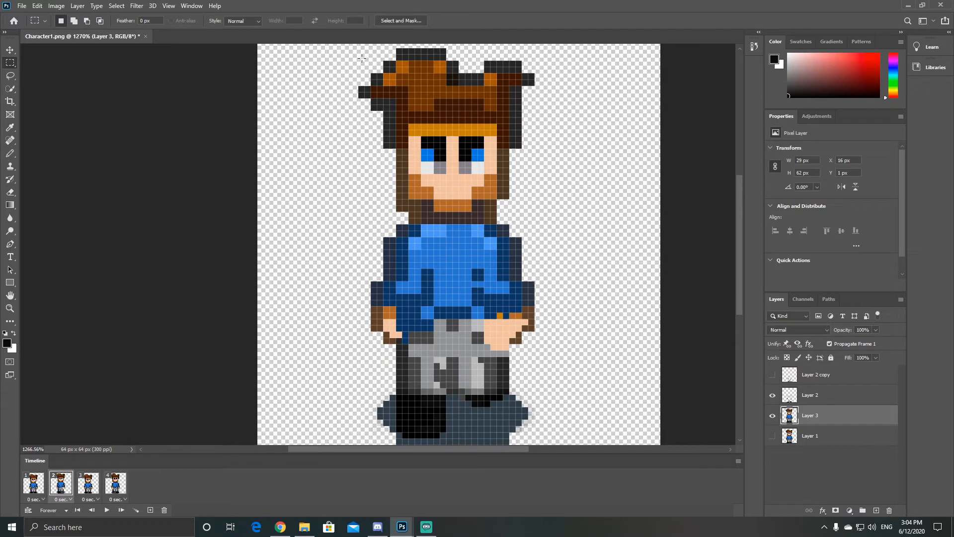
drag(332, 49, 565, 356)
click(388, 297)
Step: Merge Layer 2 with the Layer 3 body beneath it and check frame 2
ctrl+click(815, 398)
right_click(833, 400)
click(730, 398)
click(42, 487)
click(65, 484)
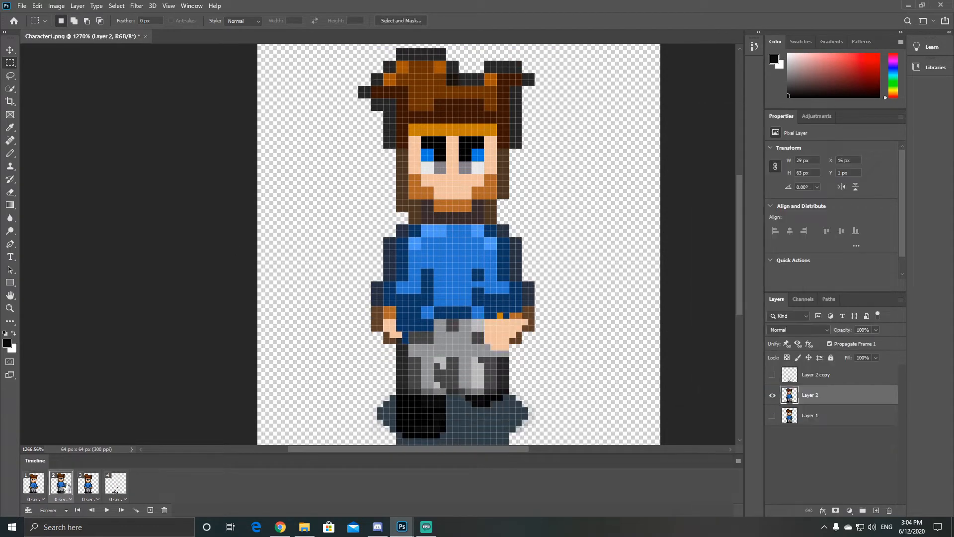
Step: Select the head, torso and arms in frame 2 and move them down 1 px, clearing the selection
drag(336, 46, 577, 350)
click(10, 50)
key(Down)
key(ctrl+d)
Step: Compare Layer 2 copy with the merged Layer 2 in frame 4
click(82, 491)
click(113, 488)
click(772, 395)
click(835, 376)
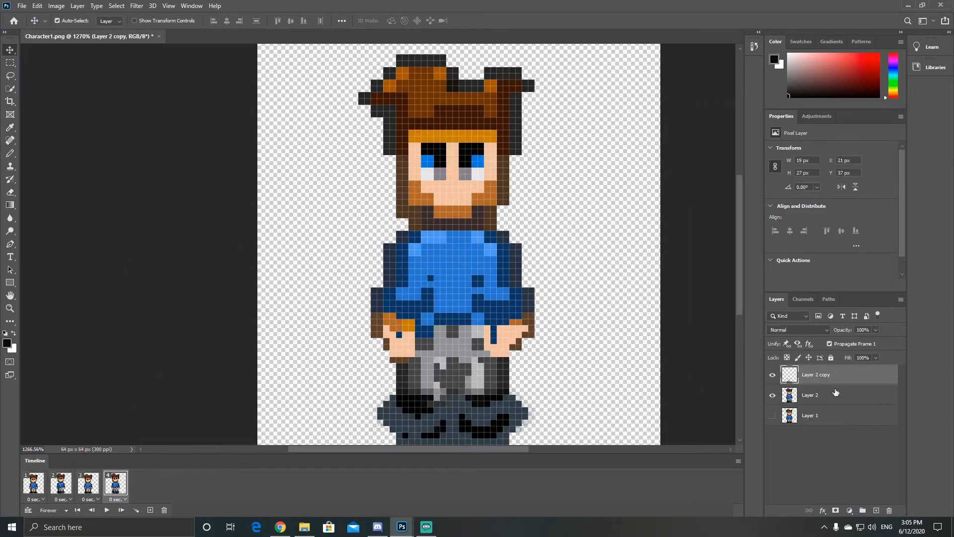
ctrl+click(836, 393)
click(773, 376)
double_click(773, 377)
click(773, 376)
click(772, 396)
Step: Copy the Layer 1 character and paste it as a new layer above Layer 2 in frame 4
click(814, 416)
key(ctrl+c)
click(827, 394)
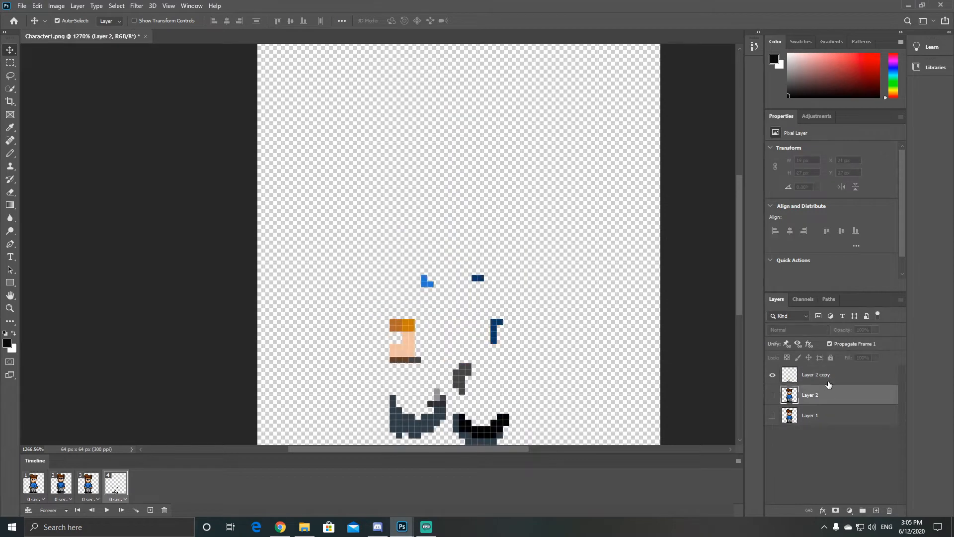
key(ctrl+v)
click(835, 378)
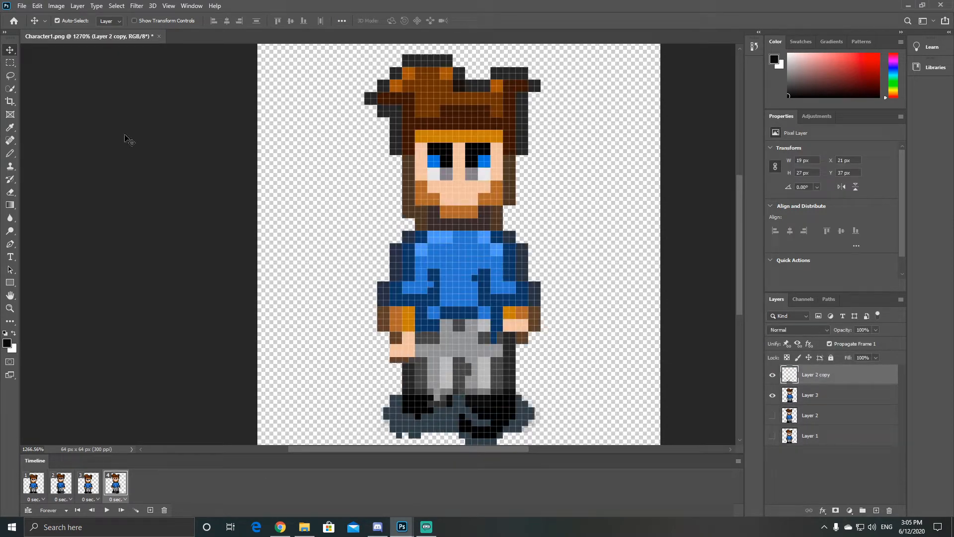
Step: Nudge the pasted Layer 3 left to X 16 px to align it with the other character layers, keeping Layer 1 hidden
click(772, 415)
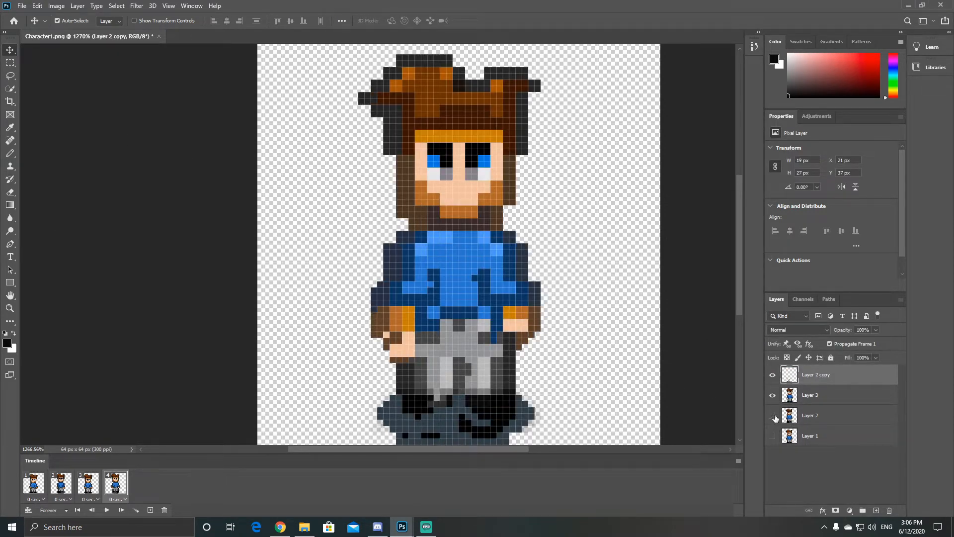
click(773, 377)
click(773, 396)
click(772, 437)
click(773, 396)
click(772, 436)
click(814, 399)
key(Left)
click(773, 439)
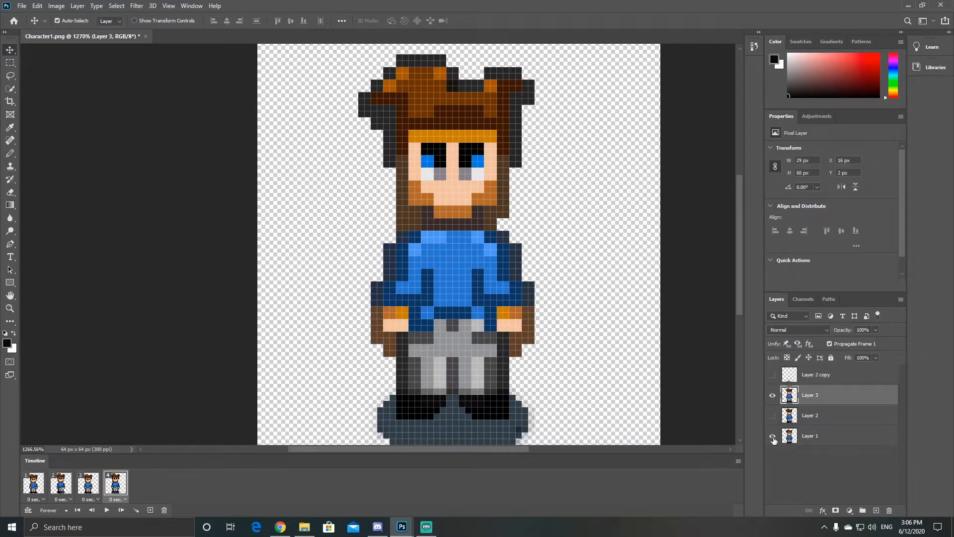
click(772, 436)
Step: Show Layer 2 beneath Layer 3 and lower Layer 3's opacity to 72% for tracing
click(773, 415)
click(875, 329)
mouse_move(899, 341)
mouse_down()
mouse_move(878, 347)
mouse_move(884, 341)
mouse_up()
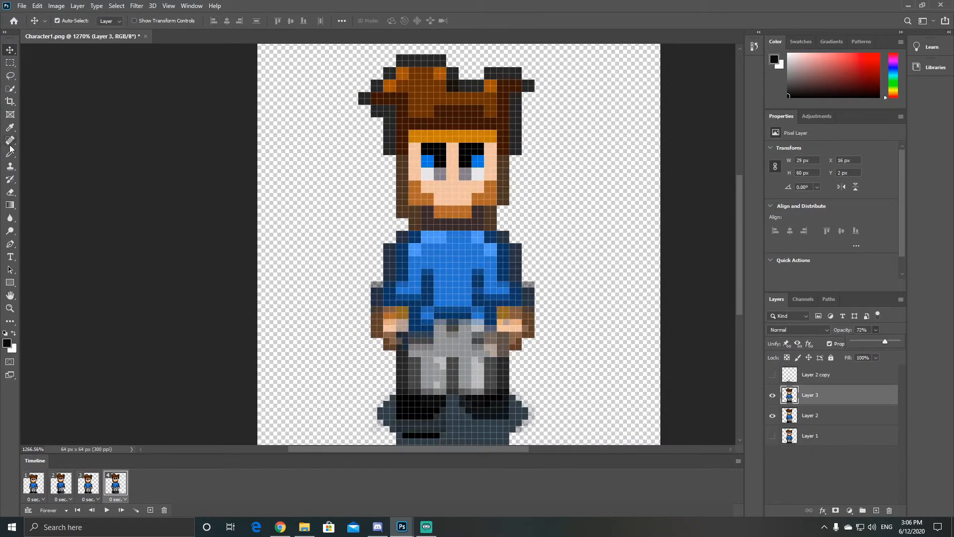
Step: Paint an enlarged skin-coloured hand on the left side of the character on Layer 3
click(10, 153)
alt+click(498, 334)
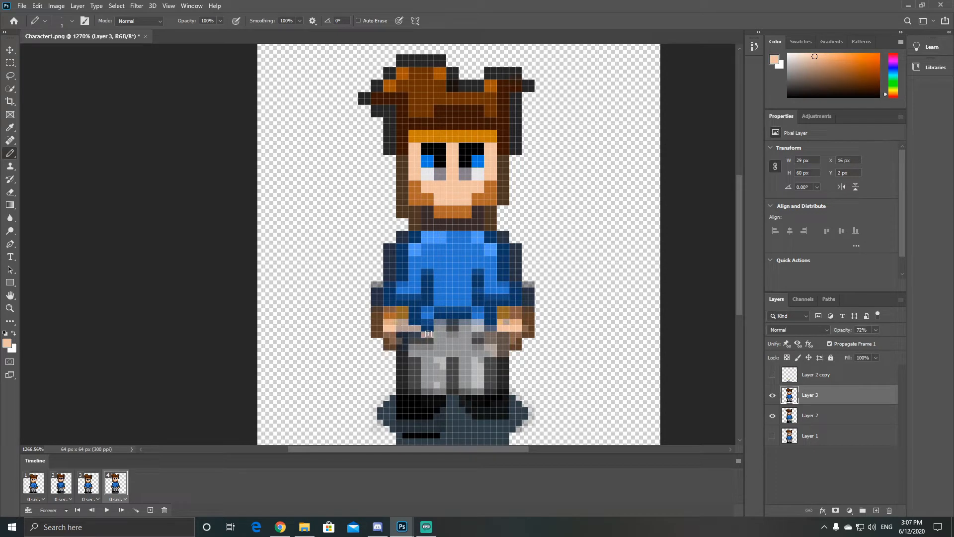
click(772, 397)
mouse_move(409, 355)
mouse_down()
mouse_move(399, 353)
mouse_move(419, 334)
mouse_up()
click(772, 397)
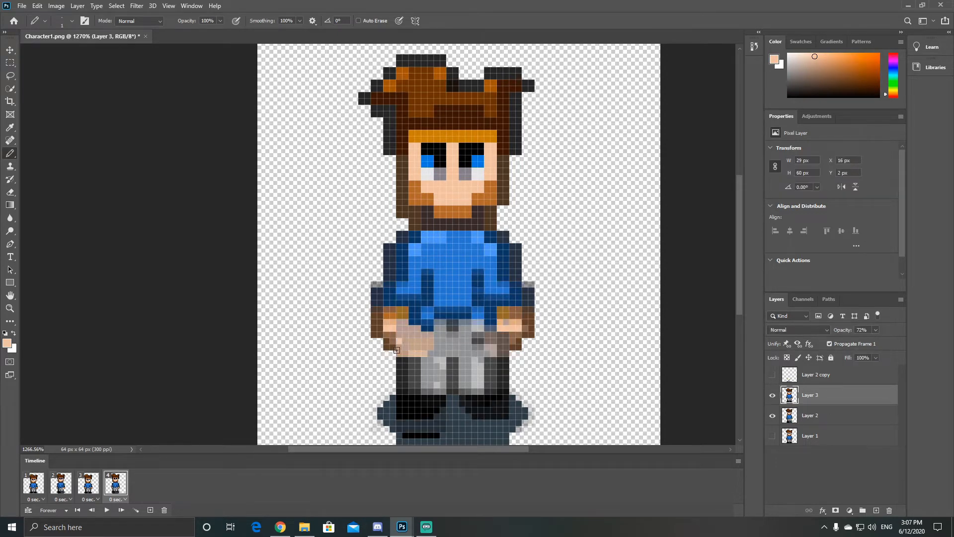
Step: Compare the hand and legs on Layer 3 with the pose on Layer 2
click(774, 398)
click(773, 398)
click(774, 399)
click(774, 399)
click(774, 417)
click(774, 415)
click(774, 395)
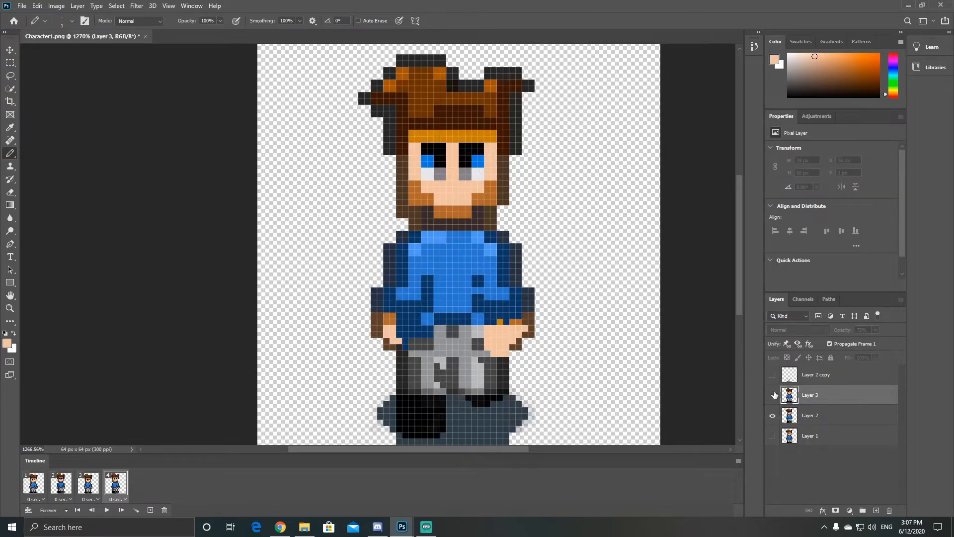
click(774, 396)
click(774, 413)
click(773, 414)
drag(773, 398, 771, 411)
Step: Extend the right-side boot downward in black on Layer 3 and restore the layer's opacity to 100%
alt+click(476, 410)
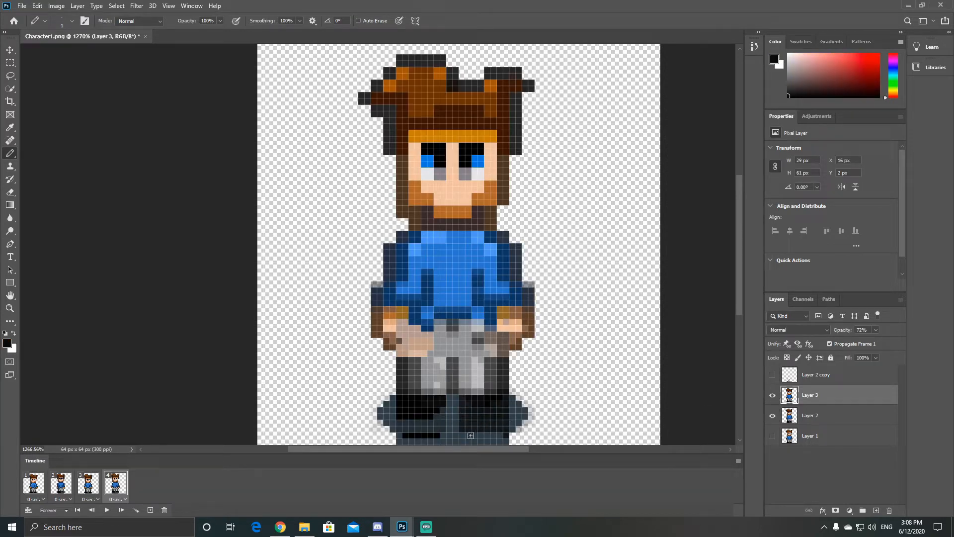
key(e)
click(772, 416)
click(876, 330)
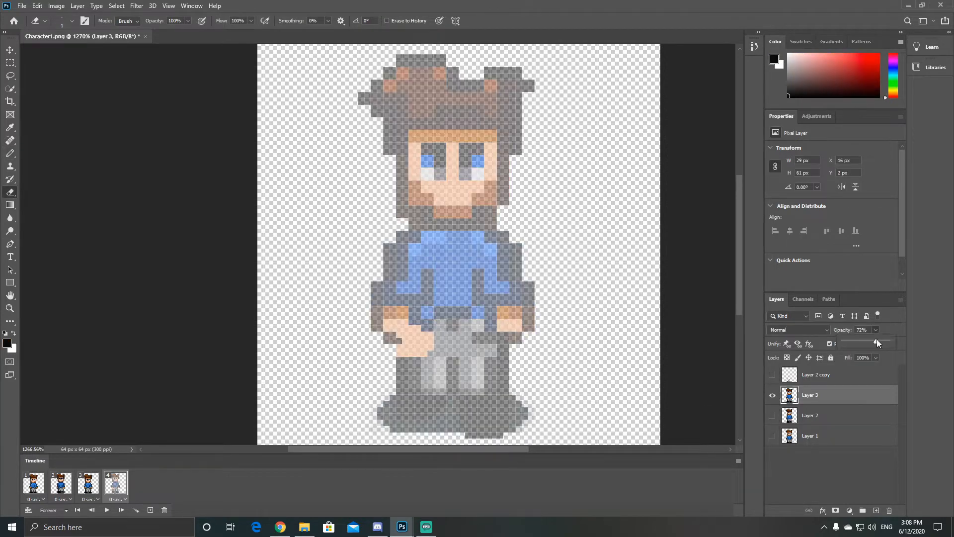
drag(877, 341, 893, 341)
click(773, 415)
Step: Shorten the left-side boot with shadow-coloured pixels and fill the dark pixel in the enlarged hand with skin colour
key(b)
alt+click(444, 410)
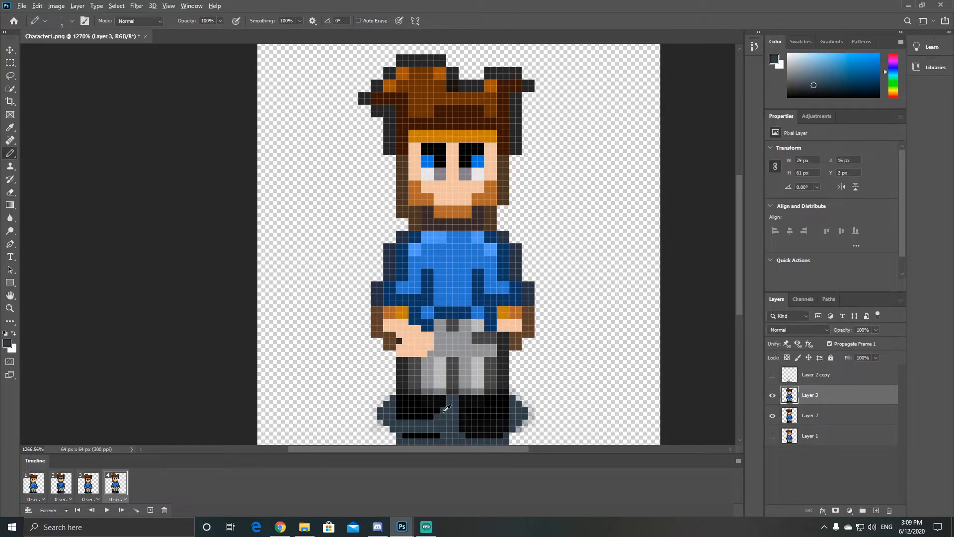
alt+click(405, 344)
click(398, 341)
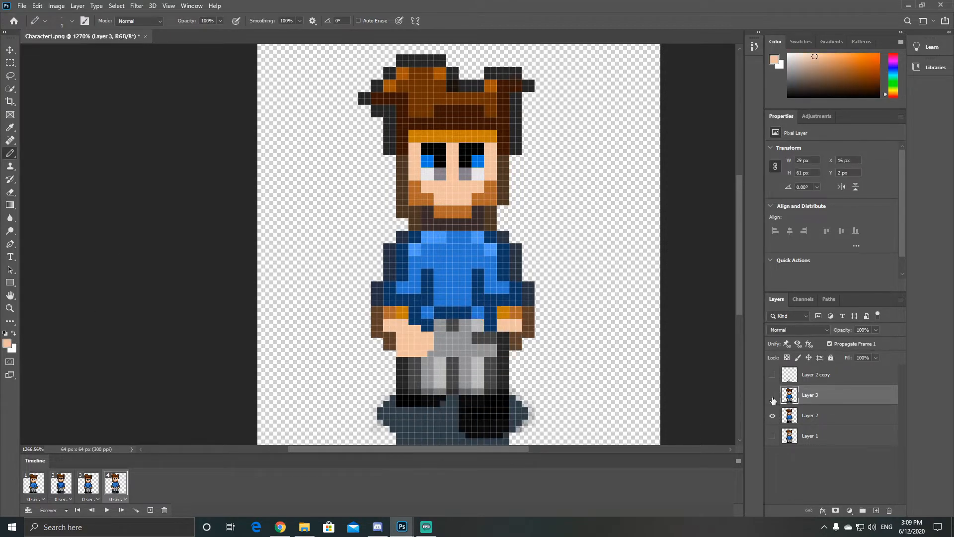
Step: Delete the Layer 2 copy layer
click(772, 396)
Step: Compare Layer 3 with Layer 2, and extend the lower edge of the ground shadow on Layer 3
click(773, 396)
click(773, 375)
click(814, 376)
key(Delete)
click(773, 396)
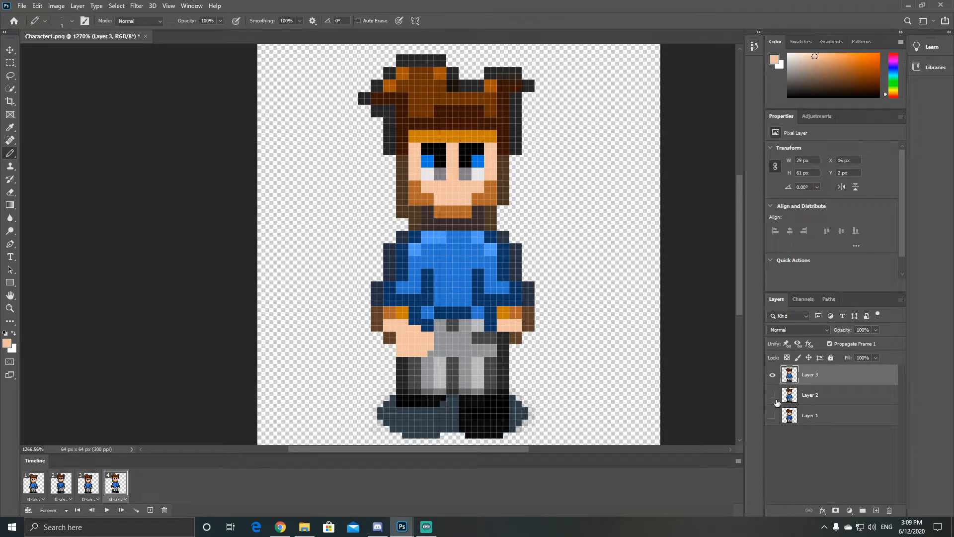
click(772, 396)
click(773, 375)
click(772, 376)
click(773, 396)
alt+click(409, 426)
drag(399, 435, 431, 438)
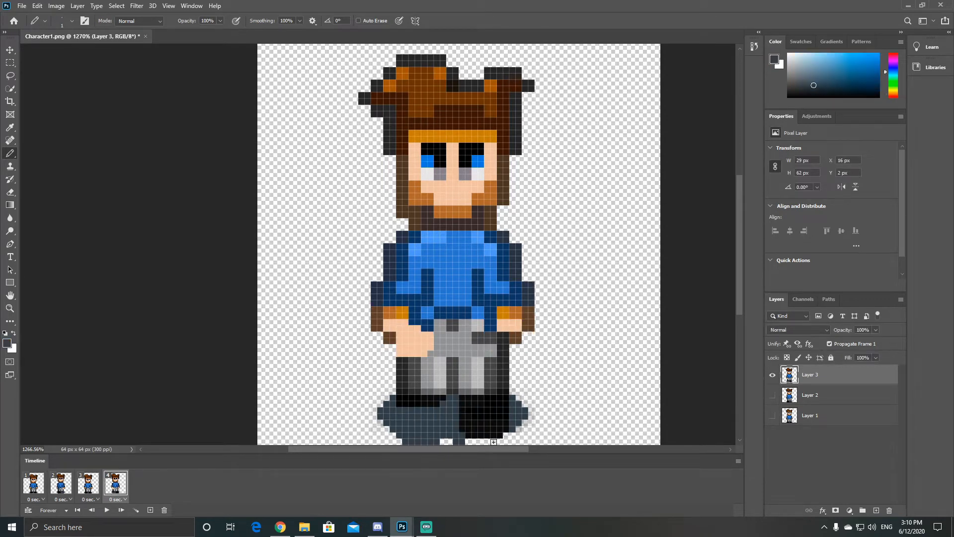
Step: Play the walk cycle from the first frame to review the new fourth frame
click(37, 487)
key(space)
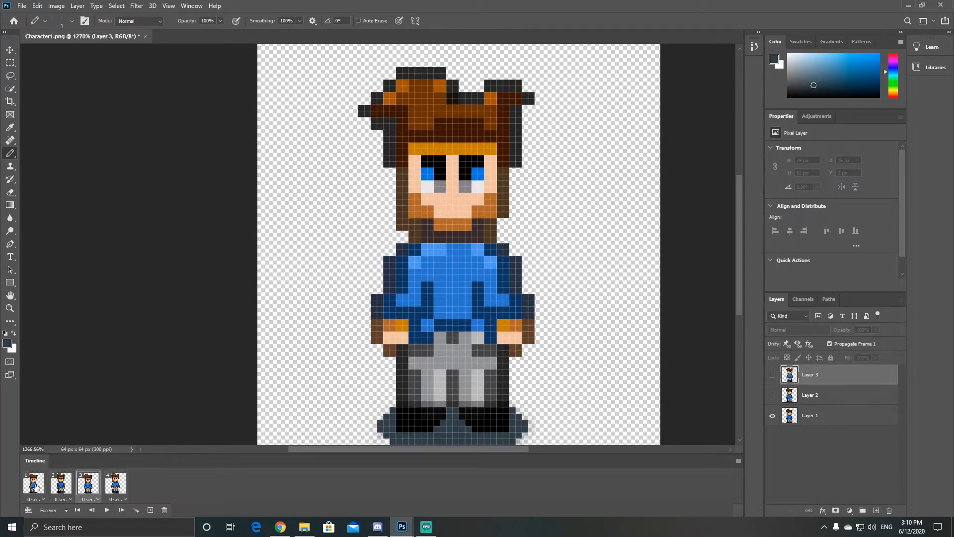
key(space)
Step: Try adding grey detail lines to the left-side boot on Layer 2 in frame 2
alt+click(436, 383)
drag(402, 420, 425, 415)
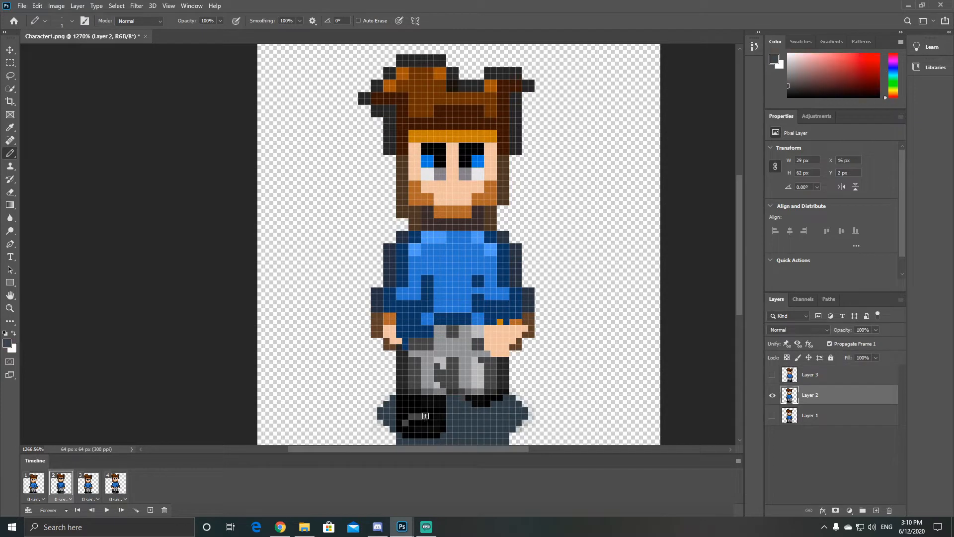
click(773, 395)
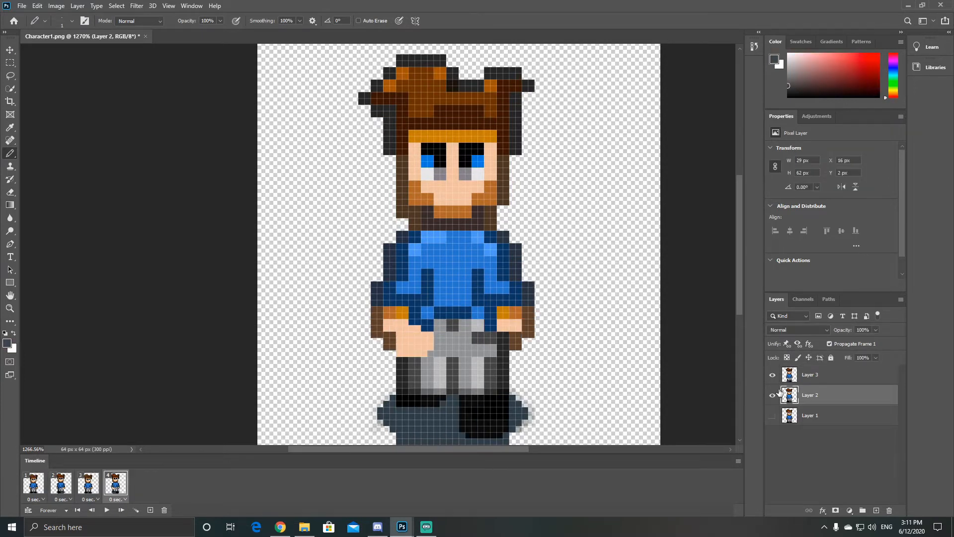
click(772, 396)
Step: Compare Layer 3 with Layer 2 in frame 4 by alternating their visibility
click(791, 378)
key(m)
click(775, 377)
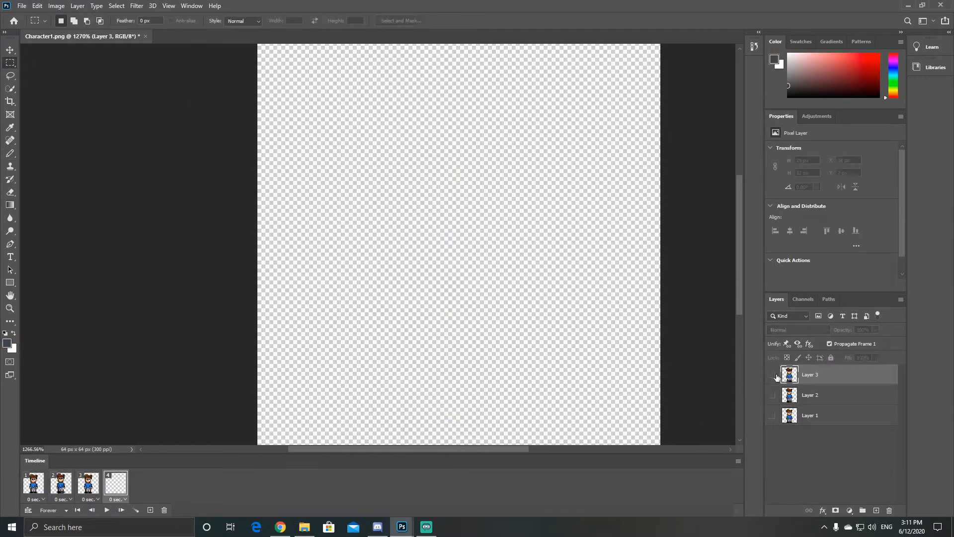
click(773, 396)
Step: In frame 2, complete the orange cuff and brown outline of the forward hand on Layer 2
click(61, 483)
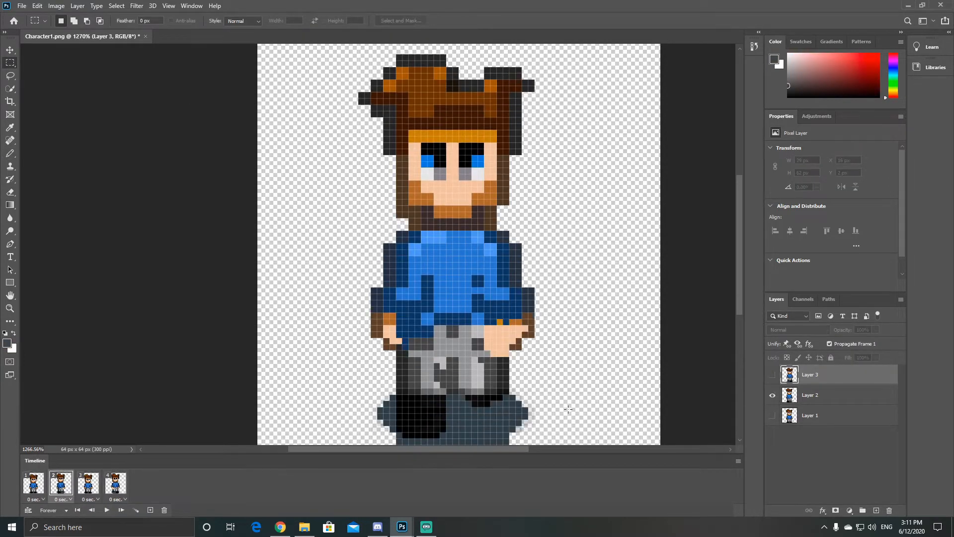
click(815, 395)
key(b)
alt+click(516, 322)
click(506, 322)
drag(493, 322, 487, 321)
alt+click(530, 325)
click(524, 328)
click(10, 192)
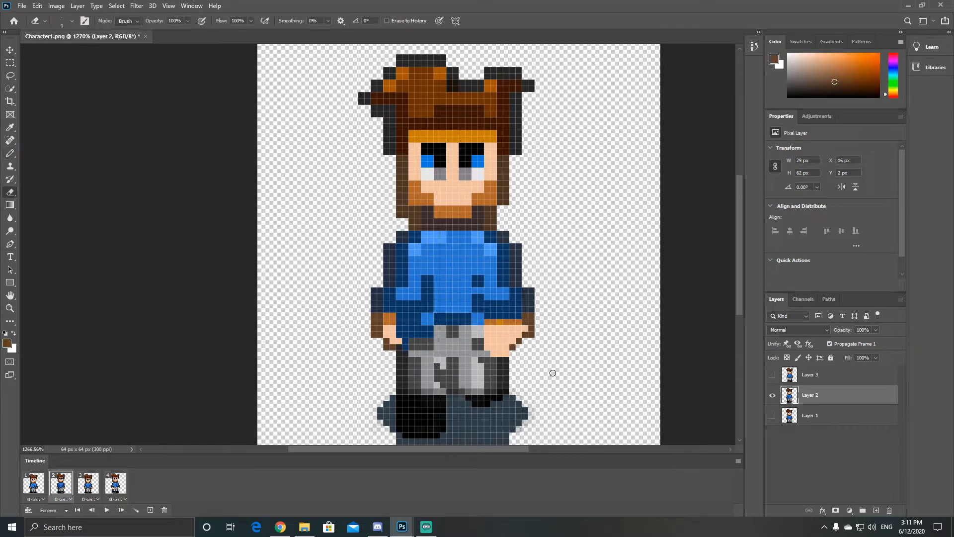
Step: On Layer 2, paint dark blue pixels at the left-side hand and grey trouser shading below the forward hand
click(10, 154)
alt+click(404, 344)
drag(399, 340, 393, 340)
alt+click(503, 367)
drag(506, 353, 488, 353)
alt+click(490, 366)
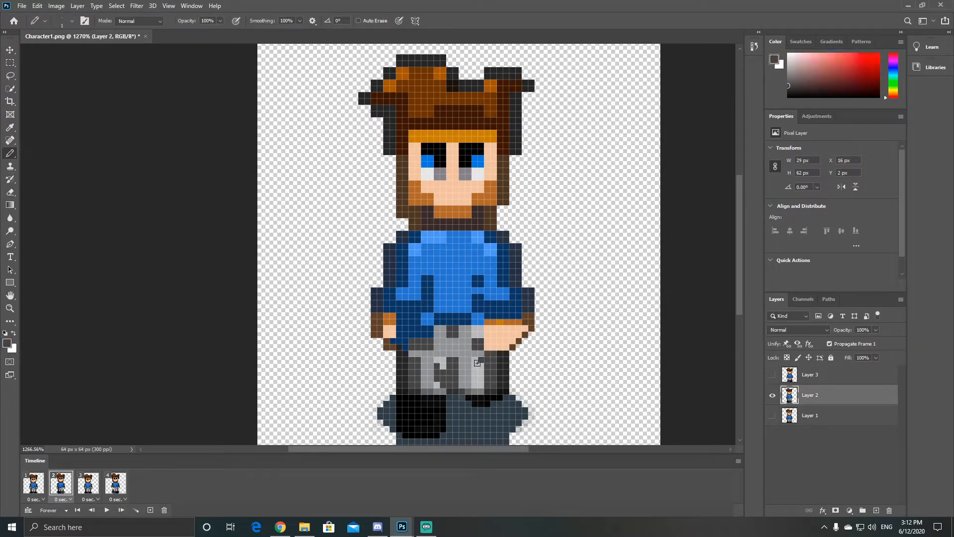
Step: In frame 4, show Layer 3 instead of Layer 2 and touch up the left-side forward hand and the trouser leg beneath it
click(34, 486)
click(111, 486)
click(772, 395)
click(772, 375)
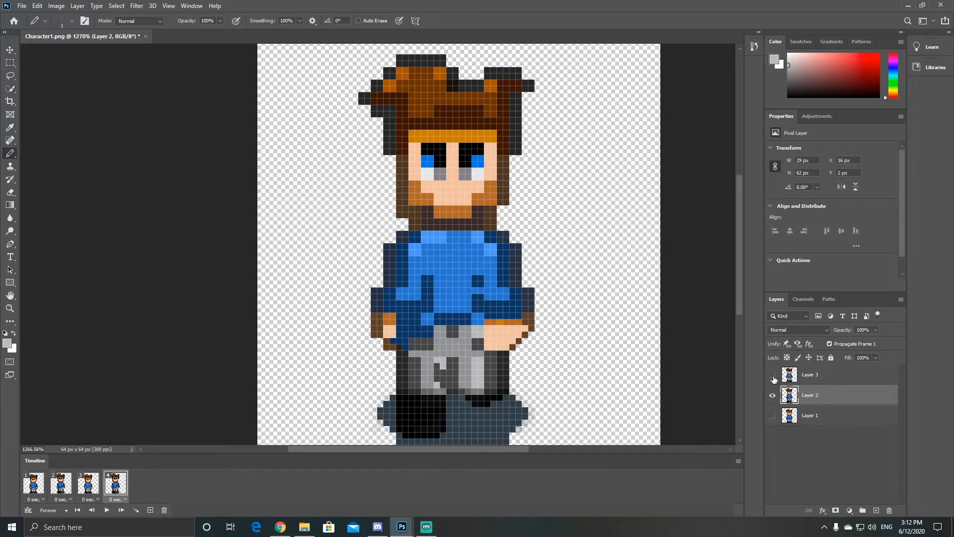
click(773, 375)
alt+click(502, 367)
click(811, 375)
alt+click(414, 367)
mouse_move(399, 353)
mouse_down()
mouse_move(430, 335)
mouse_move(387, 334)
mouse_move(417, 322)
mouse_move(387, 322)
mouse_up()
alt+click(427, 366)
Step: Compare Layer 3 with Layer 2 in frame 4 by repeatedly switching Layer 3's visibility
click(773, 377)
click(773, 377)
click(774, 378)
click(774, 378)
alt+click(405, 334)
click(774, 378)
click(774, 377)
click(774, 377)
click(775, 377)
Step: On Layer 3, paint dark blue along the left-side sleeve hem and the inner edge of the right-side sleeve
alt+click(410, 315)
alt+click(390, 309)
drag(387, 315, 411, 315)
drag(499, 324, 506, 312)
click(773, 377)
click(773, 377)
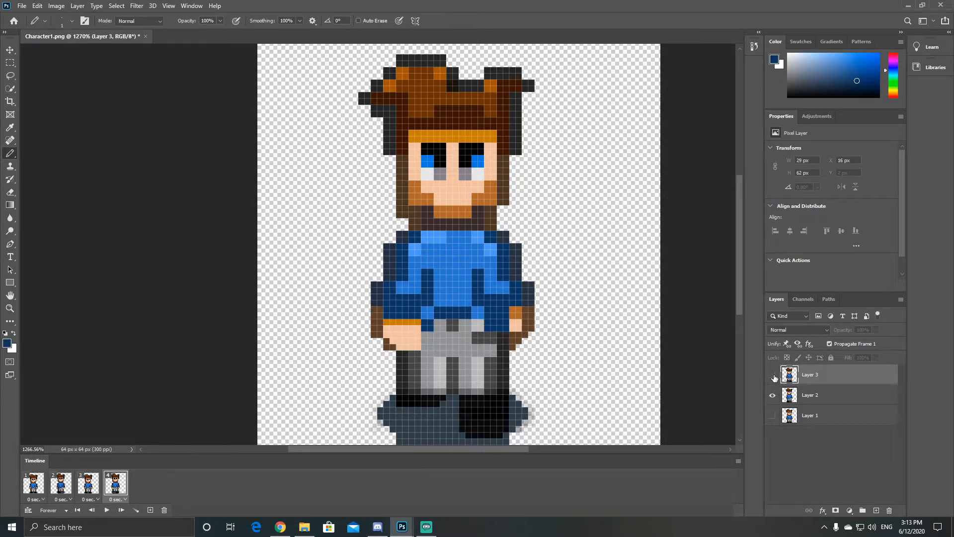
Step: Leave only Layer 3 visible in frame 4 and play the four-frame walk cycle
click(773, 377)
click(772, 395)
click(773, 376)
click(89, 484)
click(53, 487)
click(107, 510)
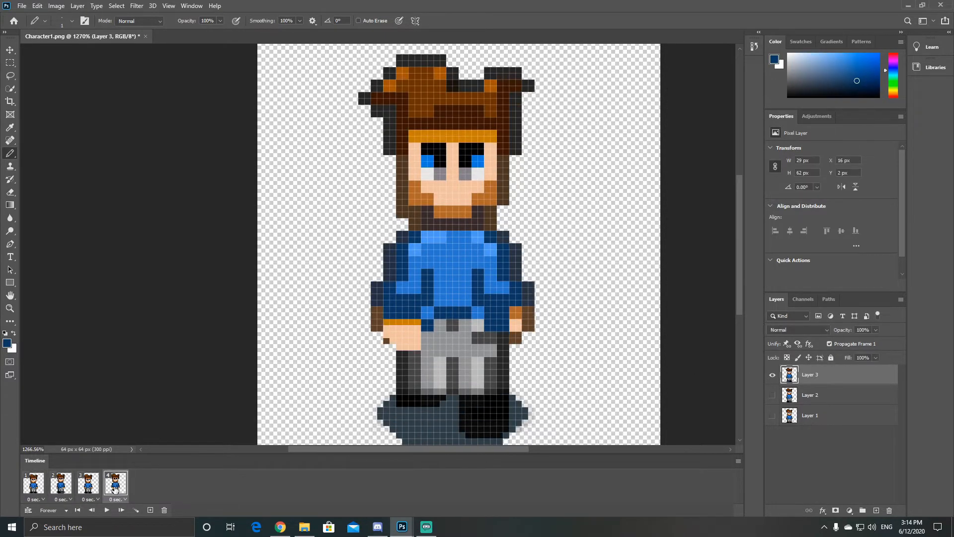
click(106, 510)
Step: Switch to Candle.png and create a frame animation
click(29, 510)
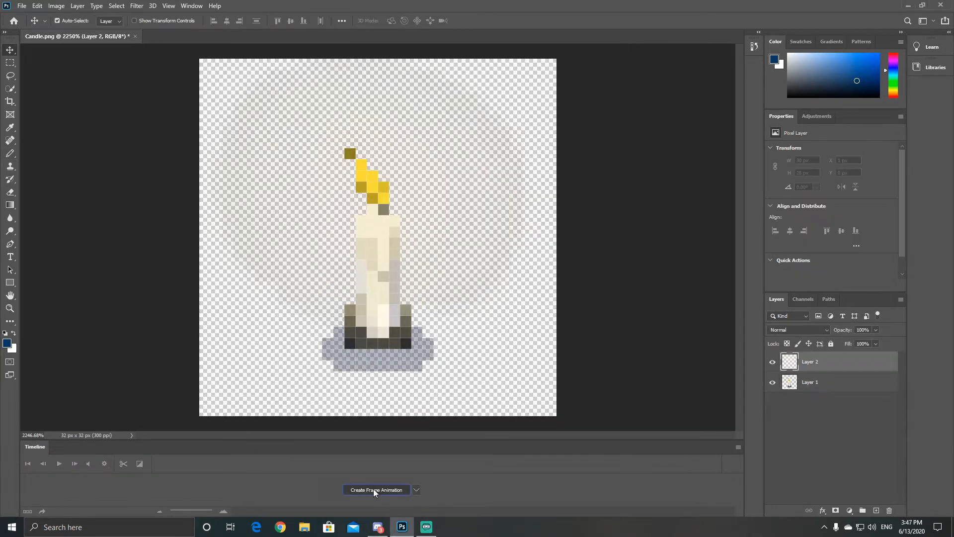
click(798, 396)
click(772, 395)
click(772, 395)
Step: Nudge Layer 3 up two pixels to align the copied candle with Layer 1
click(808, 376)
click(773, 376)
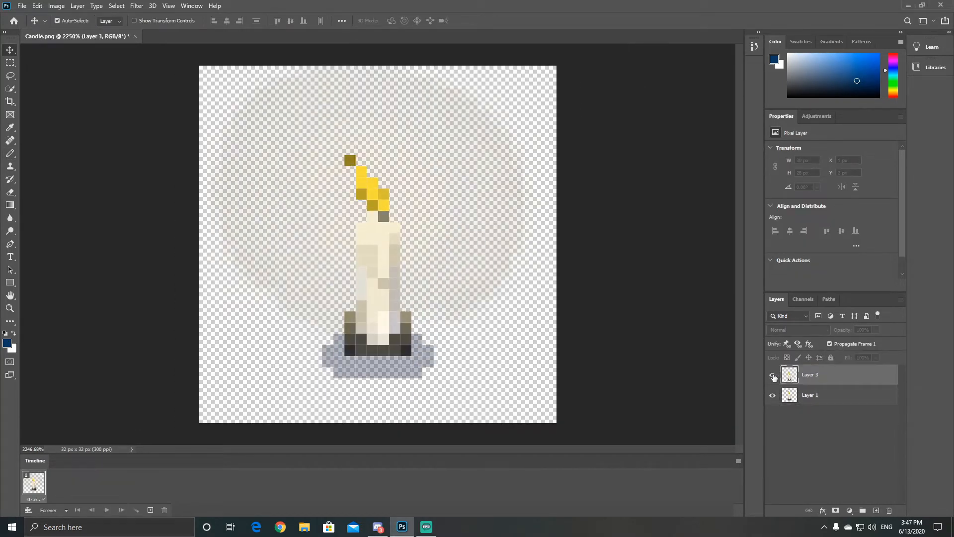
click(773, 375)
key(Up)
key(Up)
Step: Add a second animation frame, hiding Layer 3 in frame 1 and showing it without Layer 1 in frame 2
click(772, 395)
click(150, 510)
click(34, 483)
click(773, 375)
click(60, 483)
click(772, 374)
Step: Redraw the flame on Layer 3 leaning right with the Pencil at 100% opacity, and erase its old left tip
click(10, 153)
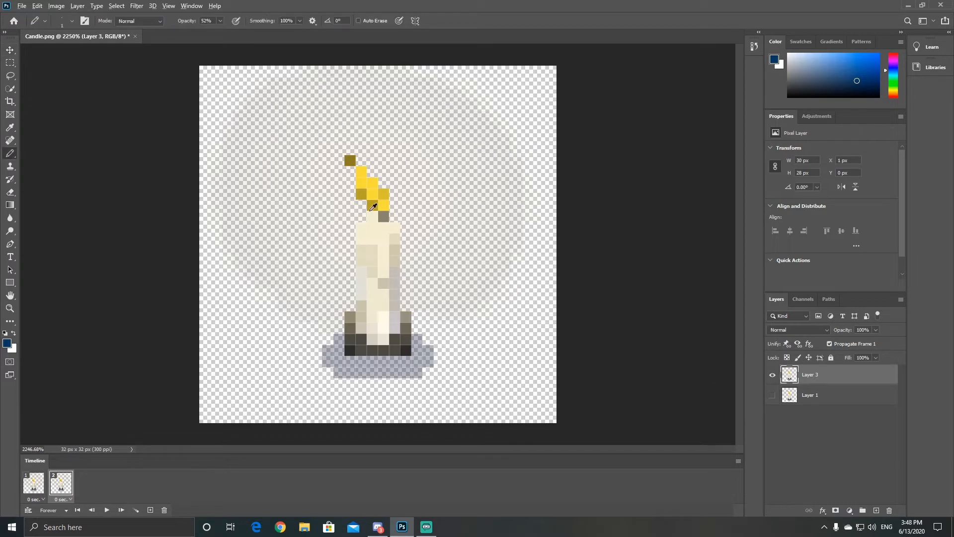
alt+click(373, 191)
click(221, 21)
mouse_move(372, 172)
mouse_down()
mouse_move(383, 149)
mouse_move(384, 183)
mouse_up()
alt+click(350, 161)
alt+click(361, 194)
click(361, 172)
click(10, 193)
click(346, 158)
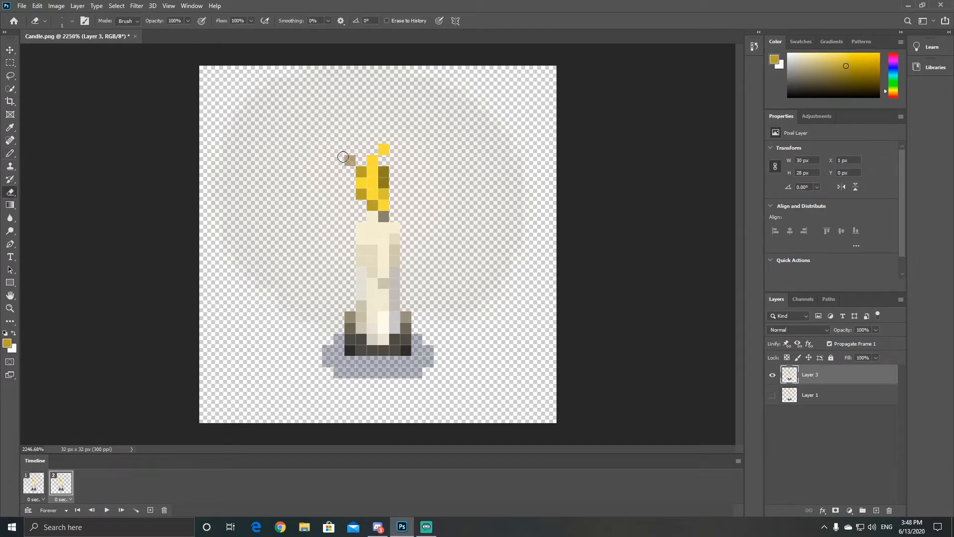
Step: Paste another copy of the candle above Layer 3 as Layer 5 and delete the empty extra layer
click(876, 510)
key(ctrl+v)
click(772, 415)
key(Delete)
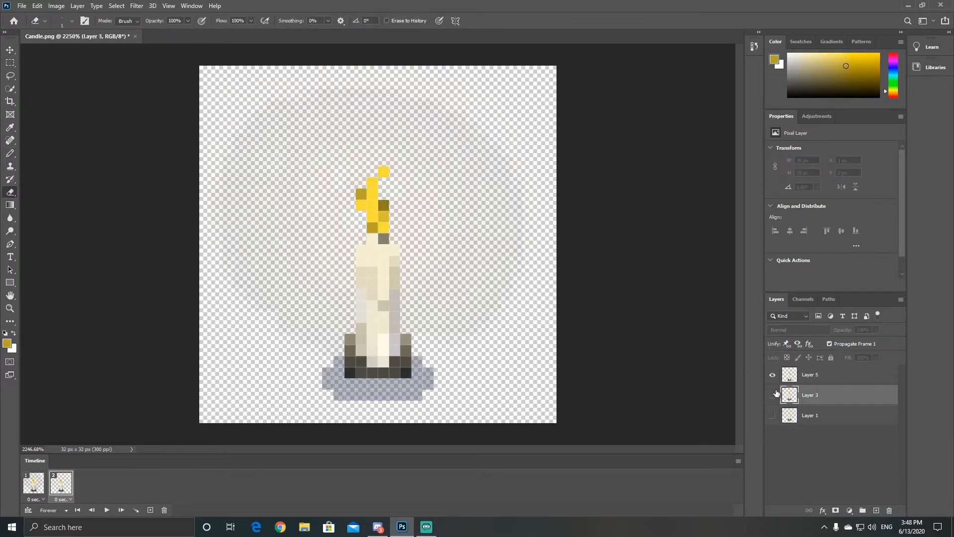
Step: Nudge Layer 5 up two pixels to line up with Layer 3, and hide Layer 3
click(772, 395)
click(810, 376)
click(10, 50)
key(Up)
key(Up)
click(772, 395)
Step: Repaint the flame on Layer 5 with a tip curling right and dark gold shading pixels
click(10, 154)
alt+click(373, 172)
drag(383, 171, 395, 161)
click(10, 192)
key(b)
alt+click(384, 184)
click(361, 194)
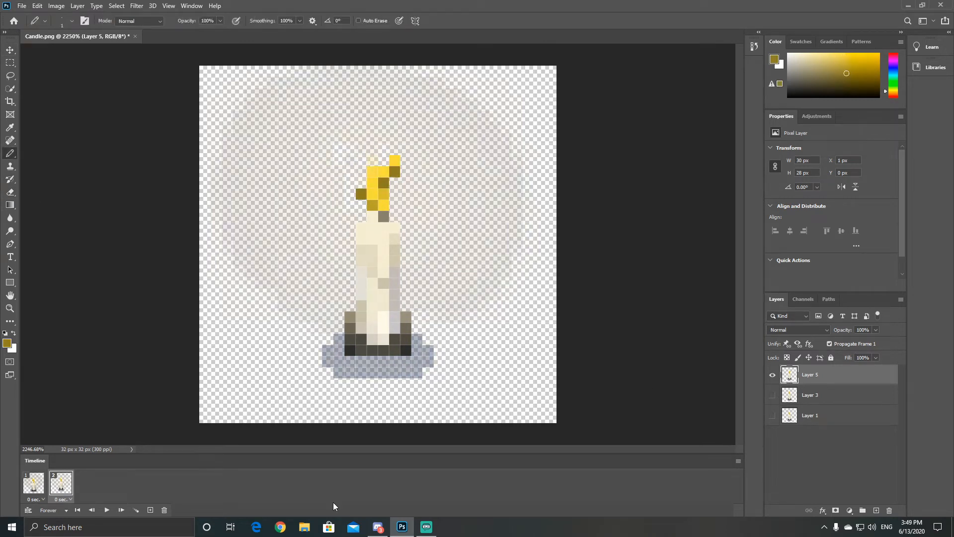
Step: Add a third animation frame and play the candle animation
click(150, 510)
click(106, 509)
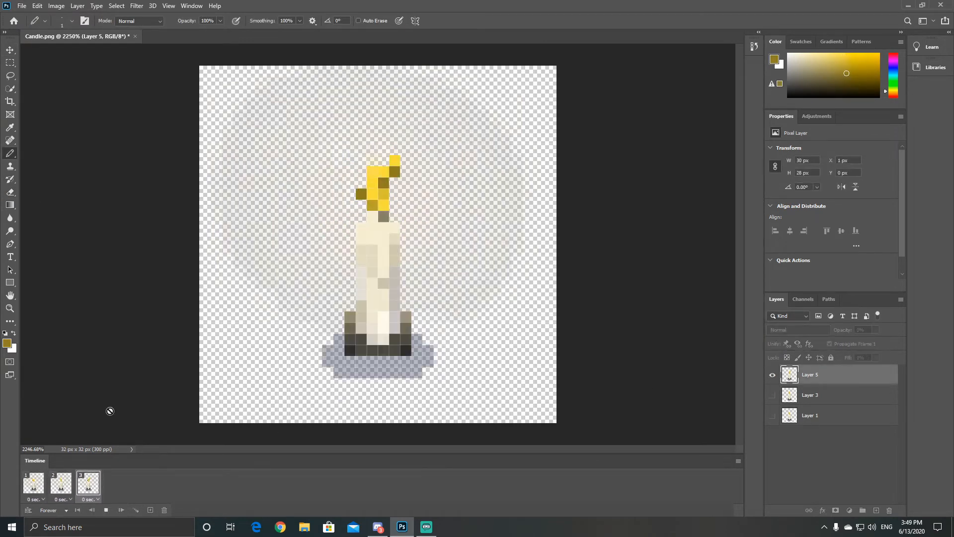
click(107, 510)
Step: Add a fourth frame, paste a copy of the whole candle as Layer 7, and delete the empty Layer 6
click(151, 510)
click(877, 510)
click(840, 436)
click(10, 63)
drag(178, 56, 650, 447)
click(841, 378)
key(ctrl+v)
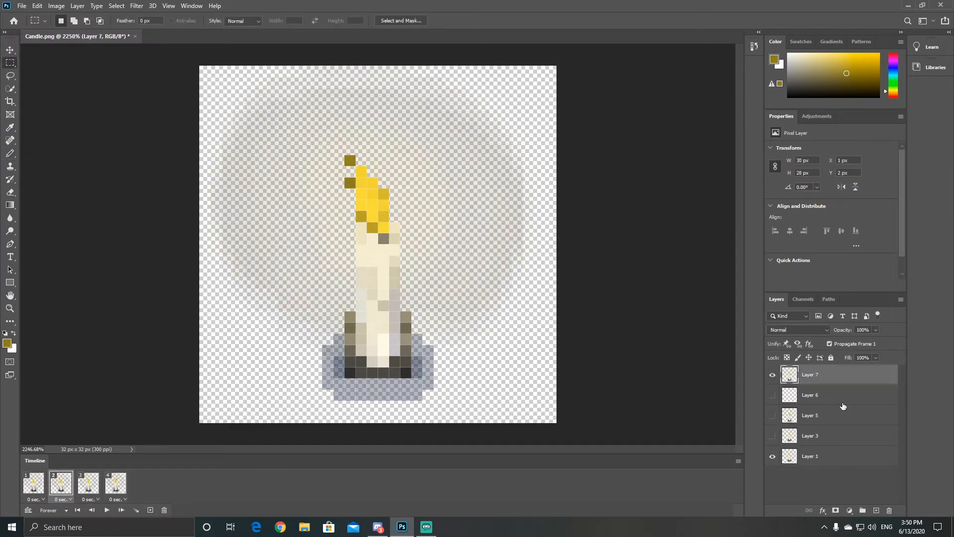
click(842, 402)
key(Delete)
Step: Move Layer 7 up two pixels to align with the original candle and hide Layer 1 in frame 2
click(813, 378)
key(v)
drag(398, 327, 397, 305)
click(772, 435)
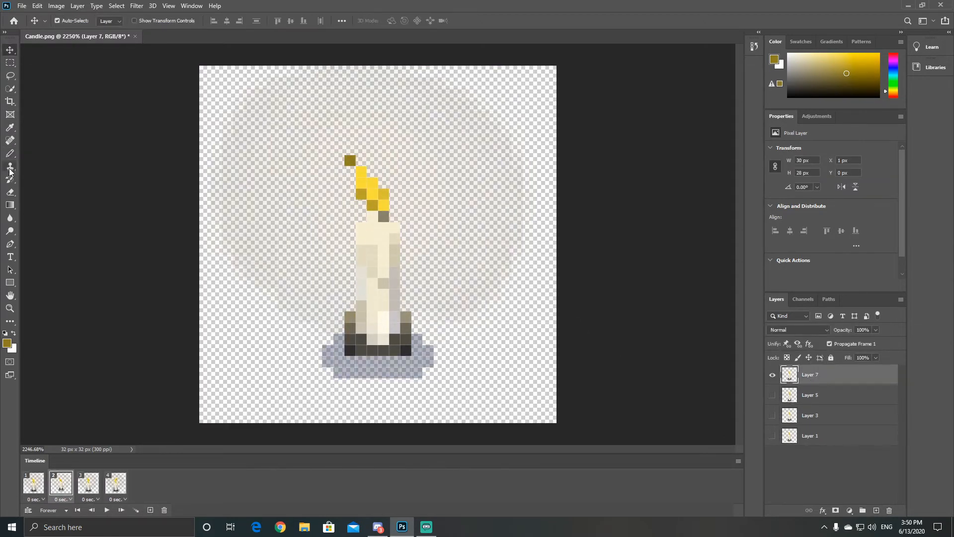
Step: On Layer 7, repaint the flame leaning right and add two bright yellow sparks above it
click(10, 192)
click(10, 153)
mouse_move(384, 182)
mouse_down()
mouse_move(394, 149)
mouse_move(362, 194)
mouse_up()
click(405, 126)
click(417, 105)
alt+click(376, 202)
click(395, 171)
Step: Erase Layer 7's old left flame tip, add a dark gold spark above the flame, and return to frame 1
click(10, 192)
click(349, 161)
click(10, 154)
alt+click(374, 171)
click(394, 94)
click(33, 485)
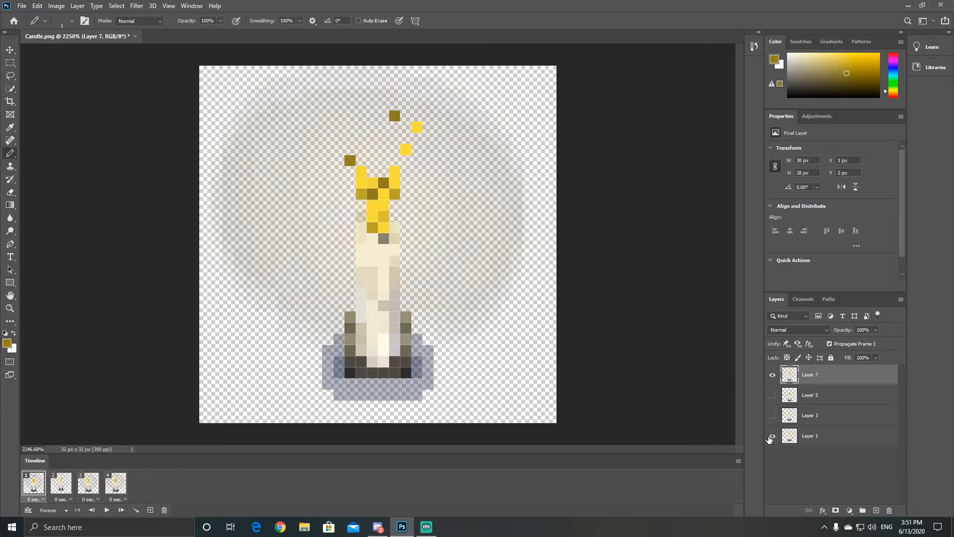
key(space)
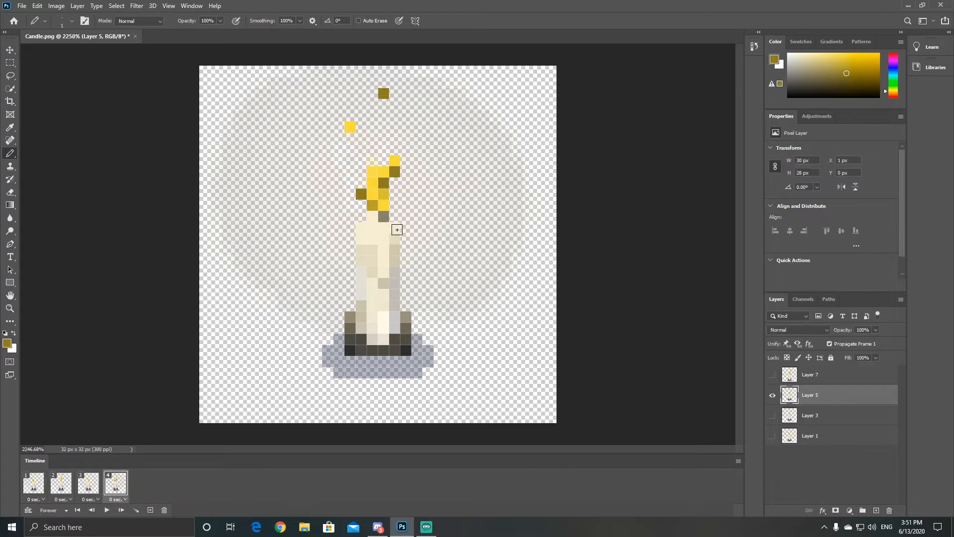
Step: Try painting a soft yellow glow around the flame on Layer 7 in frame 2 with an enlarged, low-opacity Pencil
click(61, 483)
click(825, 375)
key(bracketright)
key(bracketright)
key(bracketright)
key(bracketright)
key(bracketright)
key(bracketright)
key(bracketright)
key(bracketright)
key(bracketright)
key(bracketright)
alt+click(383, 185)
click(220, 21)
click(394, 181)
mouse_move(223, 34)
mouse_down()
mouse_move(187, 34)
mouse_move(208, 33)
mouse_up()
click(72, 21)
key(bracketright)
key(bracketright)
click(377, 194)
key(ctrl+z)
key(ctrl+z)
Step: Paint layered glow circles around Layer 7's flame at 5% Pencil opacity, using darker gold for the wider circles
click(220, 21)
key(bracketleft)
key(bracketleft)
key(bracketleft)
key(bracketleft)
key(bracketright)
key(bracketright)
key(bracketright)
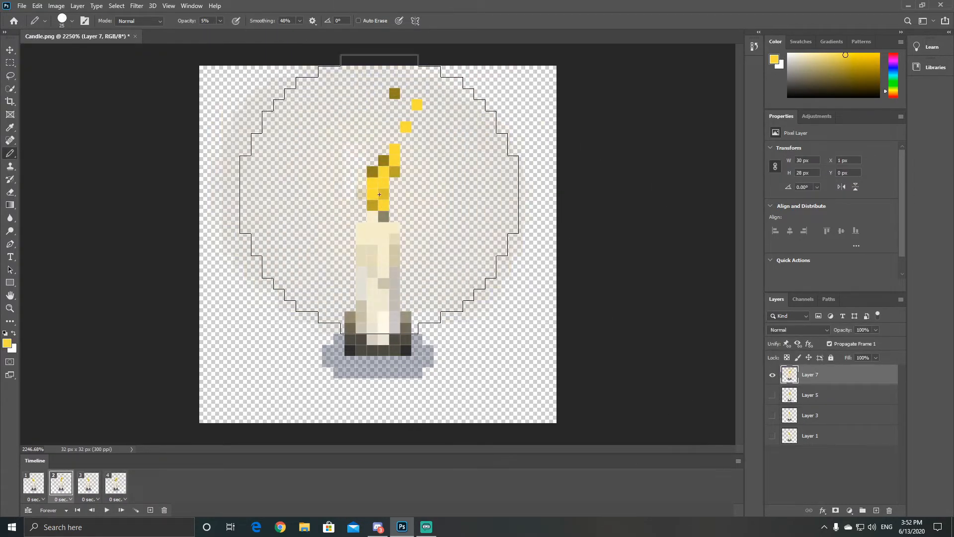
click(846, 63)
key(bracketright)
key(bracketright)
click(849, 74)
key(bracketleft)
Step: On Layer 1 in frame 1, paint low-opacity glow circles around the flame, widening the brush and darkening the gold outward
click(33, 479)
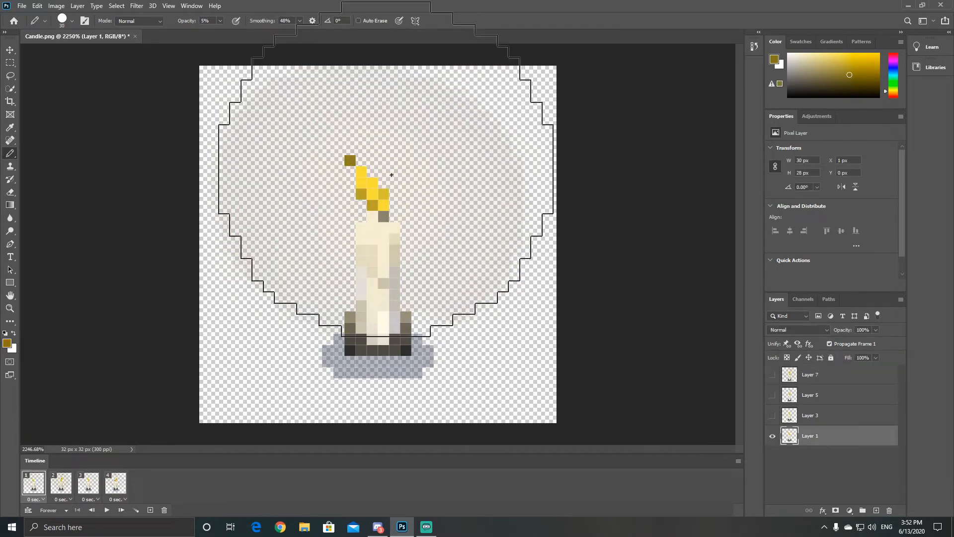
alt+click(373, 185)
key(bracketleft)
key(bracketleft)
key(bracketleft)
key(bracketleft)
click(370, 189)
key(bracketright)
key(bracketright)
click(839, 77)
Step: On Layer 3 in frame 3, paint a small bright yellow glow around the flame at 5% opacity
click(62, 482)
click(88, 482)
click(825, 415)
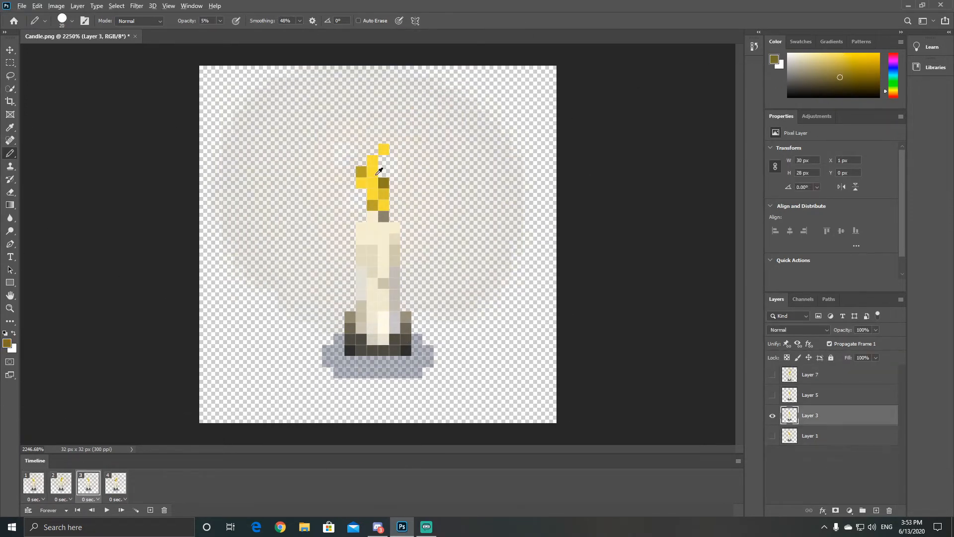
alt+click(376, 174)
key(bracketleft)
key(bracketleft)
click(372, 181)
Step: Add wider glow circles around Layer 3's flame in progressively darker gold
click(845, 70)
key(bracketright)
key(bracketright)
key(bracketright)
click(371, 179)
click(841, 82)
click(377, 218)
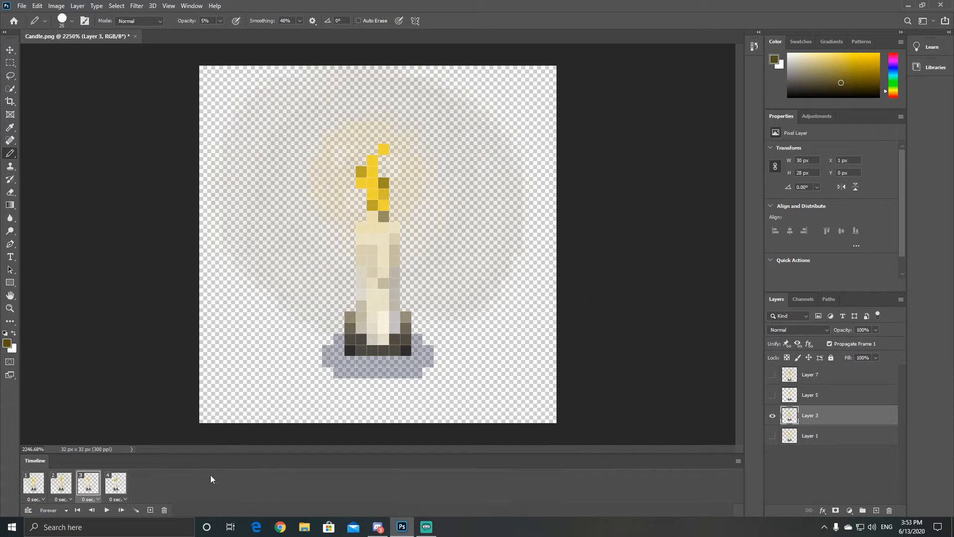
Step: On Layer 5 in frame 4, paint glow circles around the flame at 5% Pencil opacity, then play the candle animation
click(115, 482)
click(820, 395)
key(bracketright)
click(840, 70)
key(bracketleft)
key(bracketleft)
alt+click(394, 162)
key(bracketleft)
key(bracketleft)
click(107, 510)
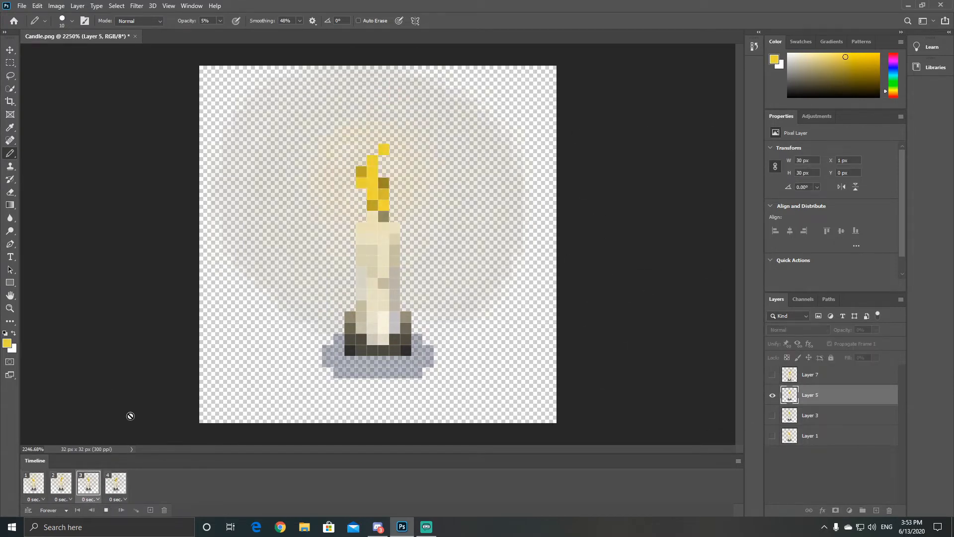
click(106, 510)
click(22, 6)
click(38, 17)
click(317, 8)
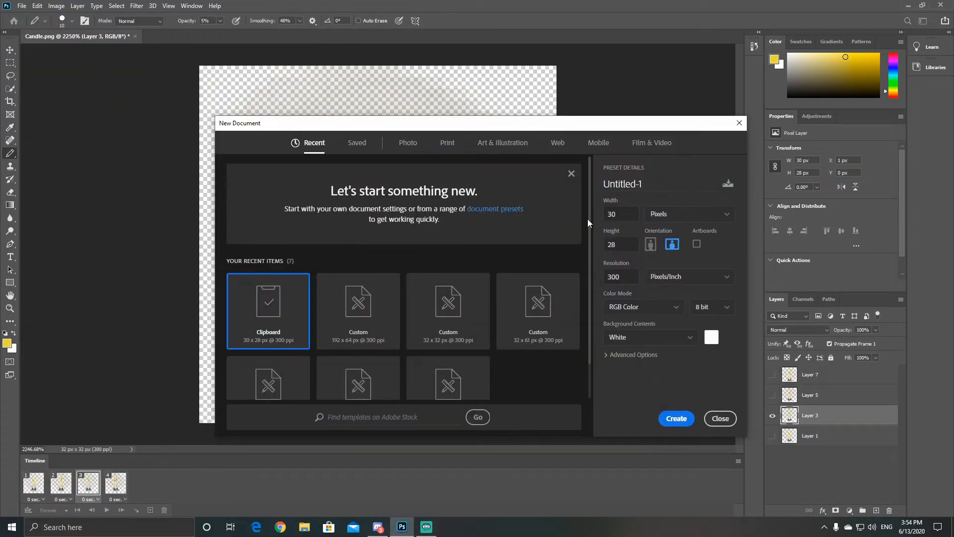
click(720, 418)
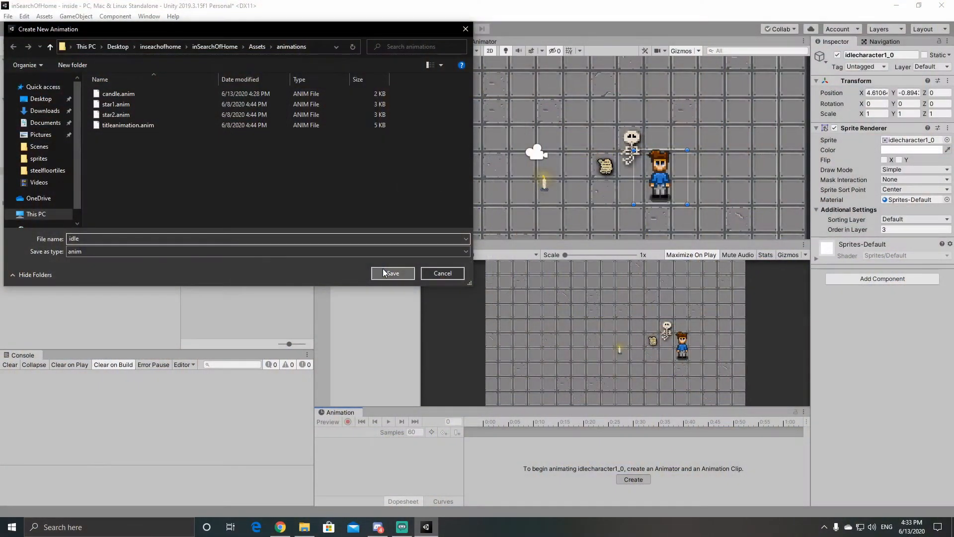
Step: In Unity, save the character's new animation clip as idle and add the four idle sprites to its timeline
click(395, 273)
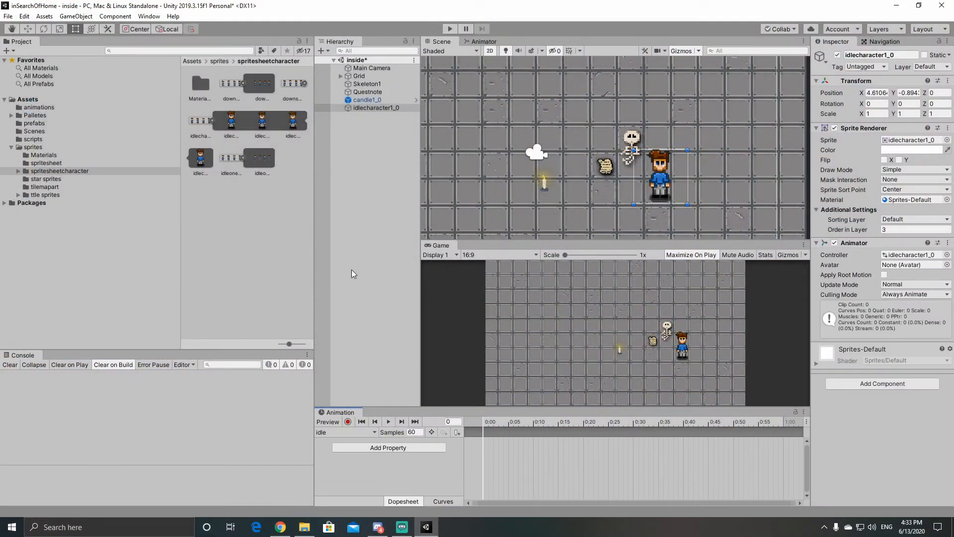
click(228, 127)
shift+click(196, 158)
drag(197, 158, 506, 474)
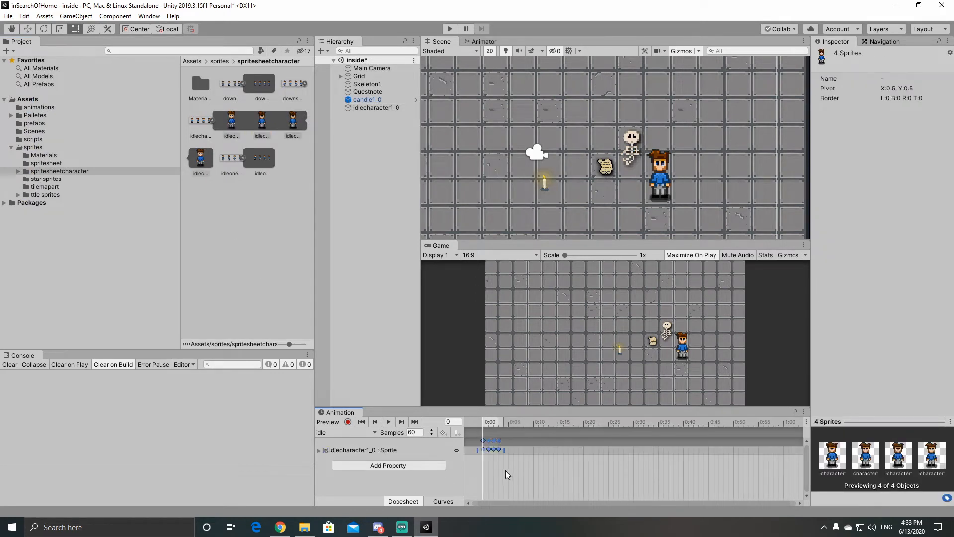
Step: Preview the idle clip, set its sample rate to 4 and play it back
click(388, 421)
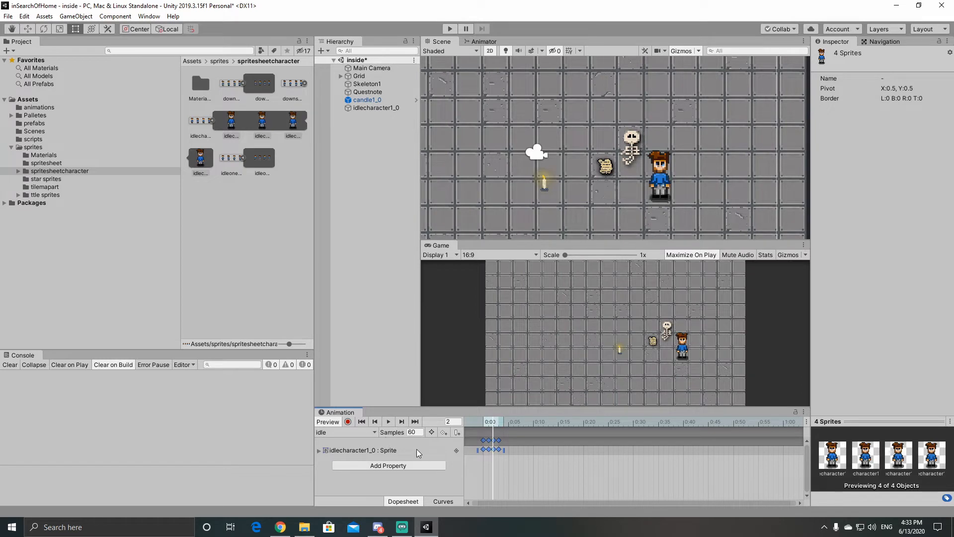
text(4)
key(Return)
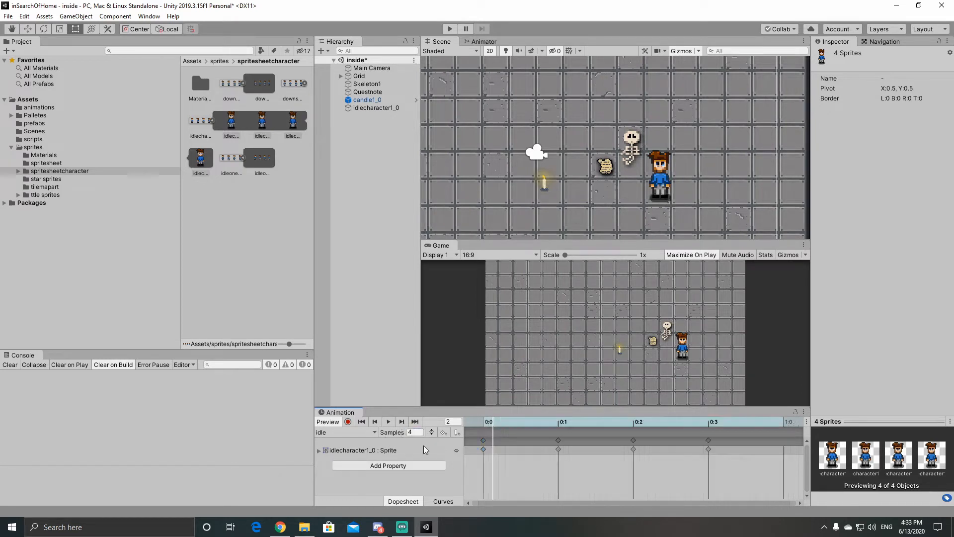
click(386, 424)
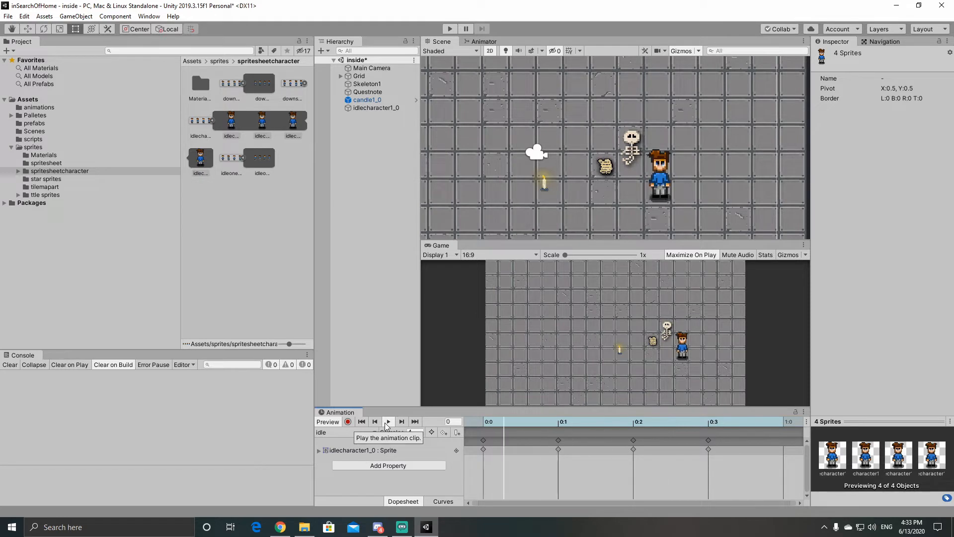
click(387, 423)
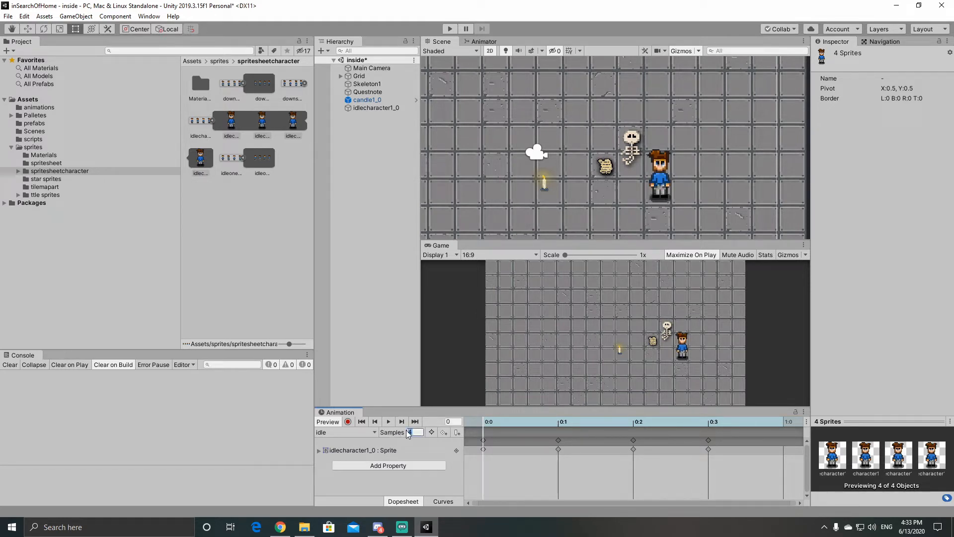
Step: Set the idle clip's sample rate to 6 and play it back
text(6)
key(Return)
click(388, 421)
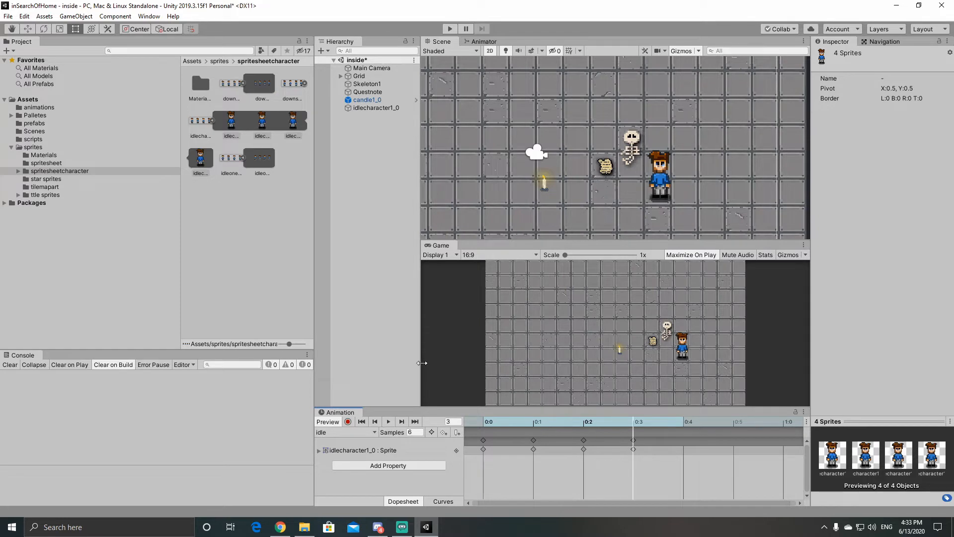
Step: Move the character to about X 2.22, Y 1.07 and the candle to about X 3.87, Y -0.19, near the skeleton
drag(657, 192, 596, 139)
drag(549, 187, 641, 165)
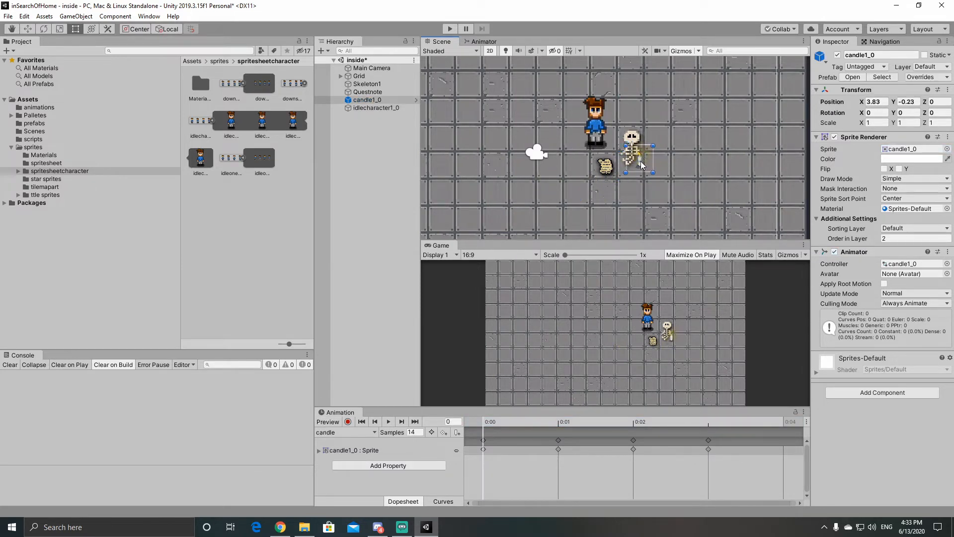
Step: Scale the Questnote object to 0.5 on X, Y and Z
click(610, 168)
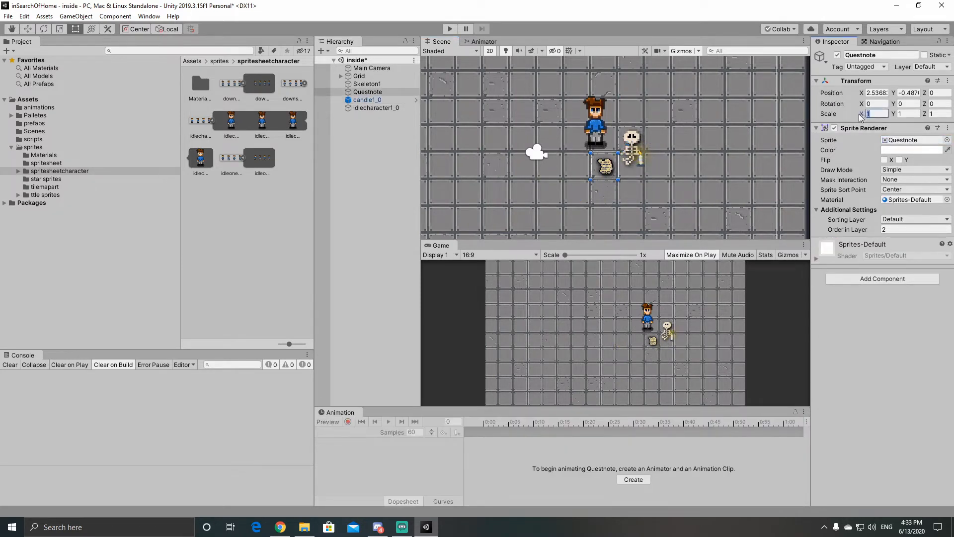
text(.5)
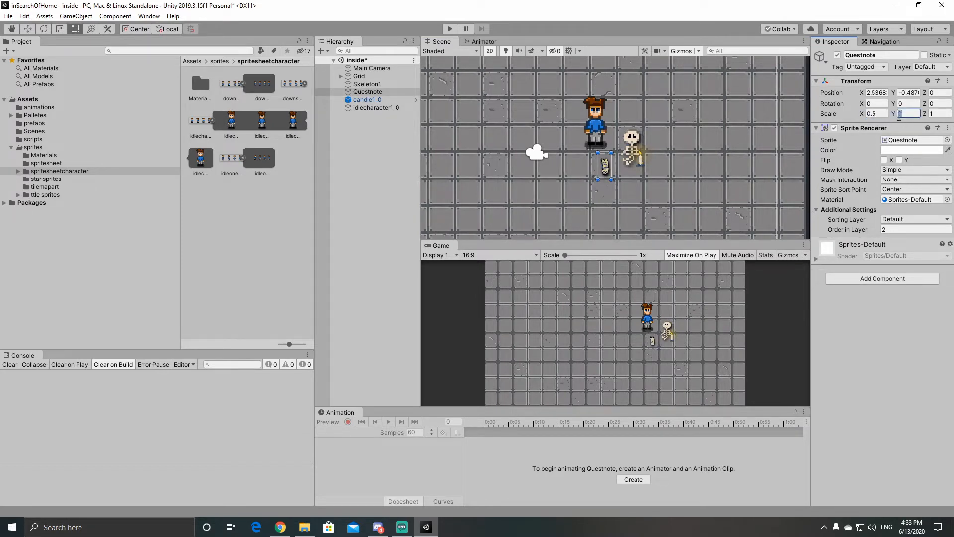
text(.5)
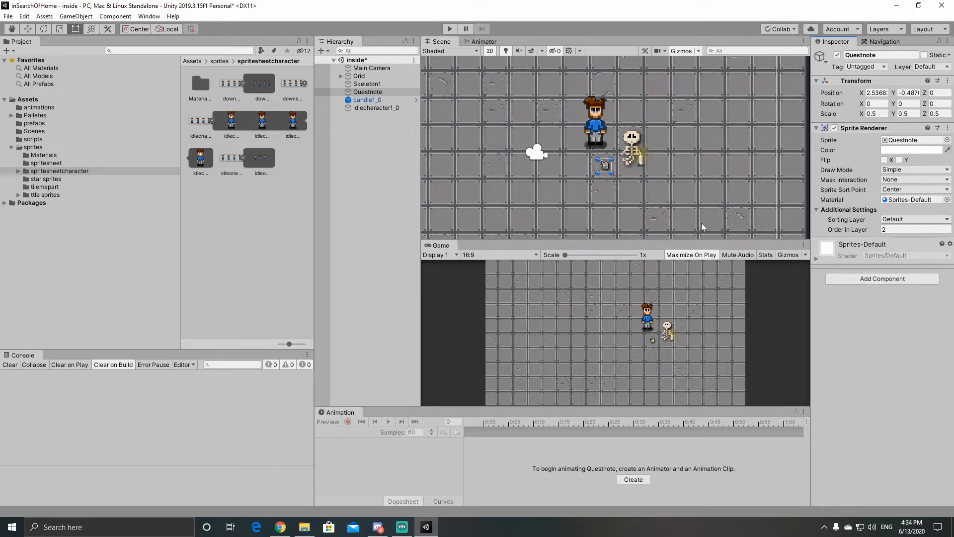
click(658, 199)
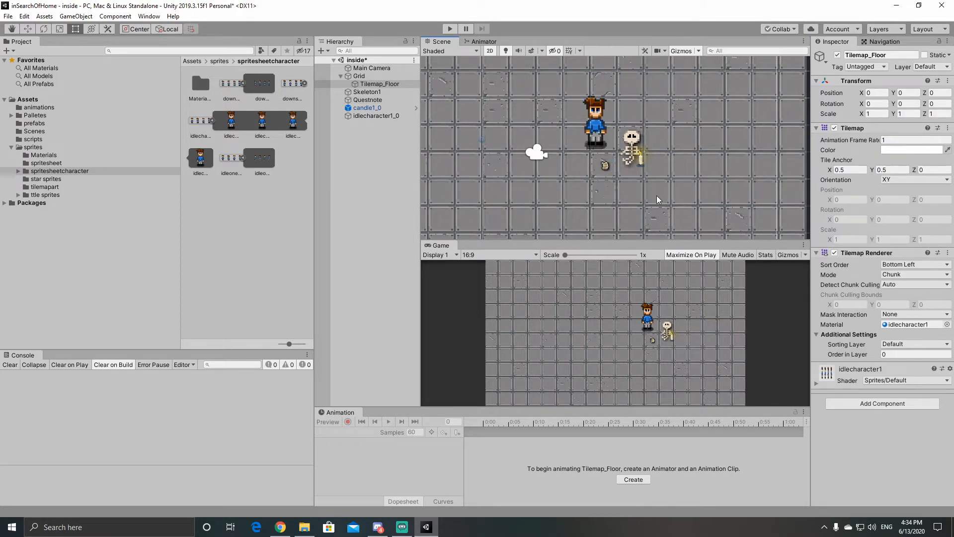
Step: Scale the Questnote object to 0.8 on X, Y and Z
click(604, 167)
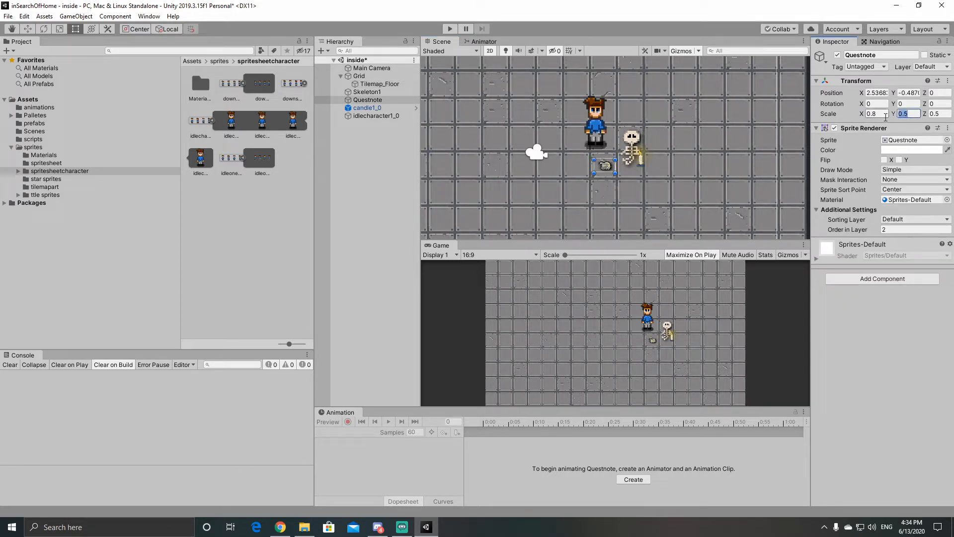
text(.8)
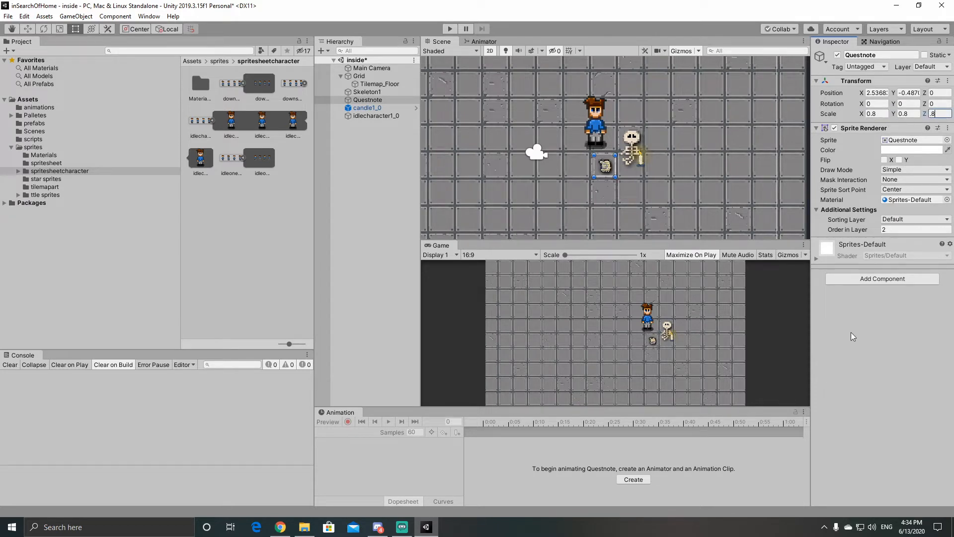
click(669, 219)
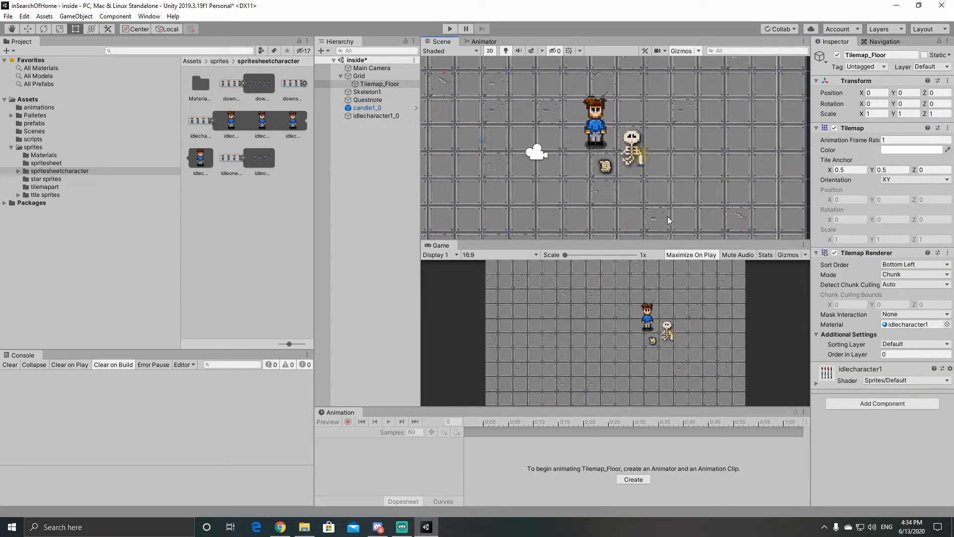
Step: Add a Box Collider 2D to Questnote and shrink its bounds around the note to about 0.54 by 0.65
click(605, 169)
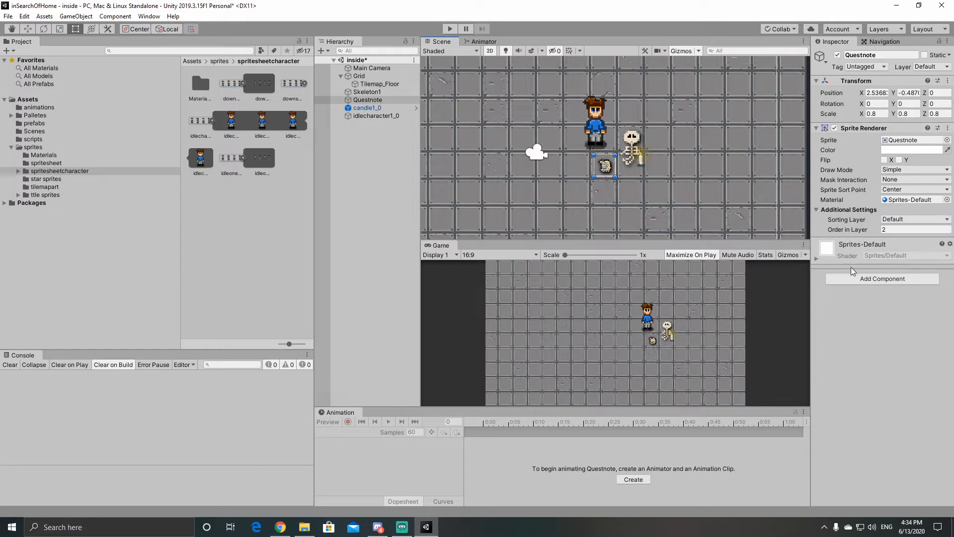
click(870, 280)
click(873, 323)
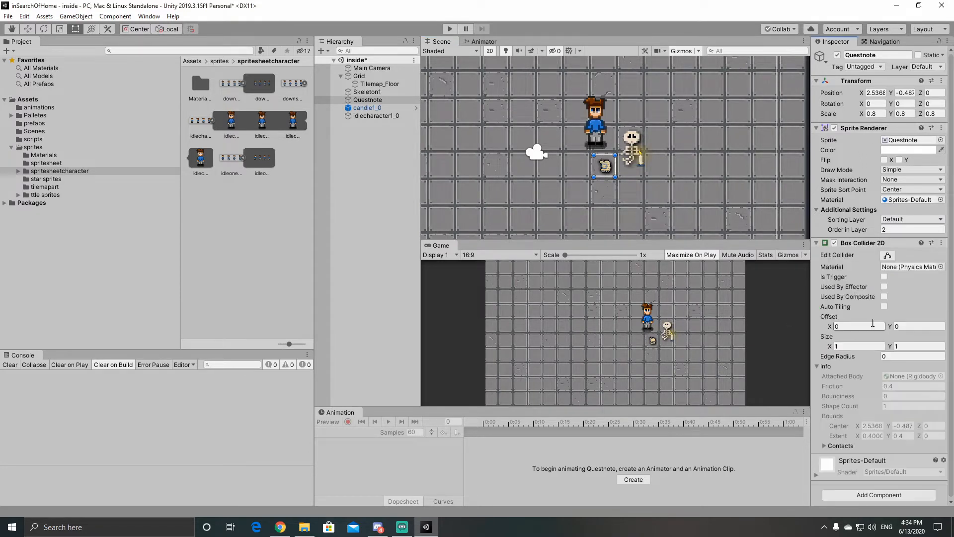
click(887, 255)
drag(596, 170, 609, 158)
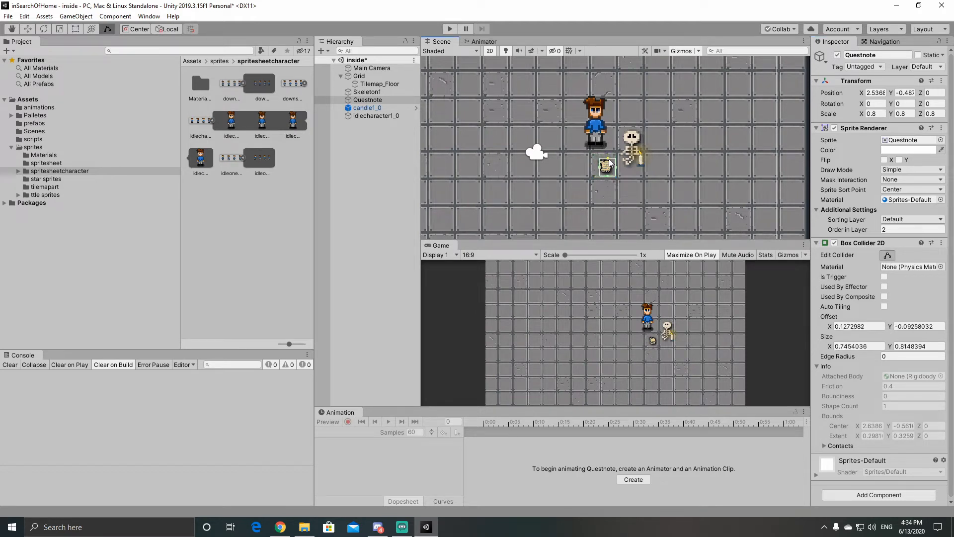
drag(613, 171, 607, 175)
click(887, 255)
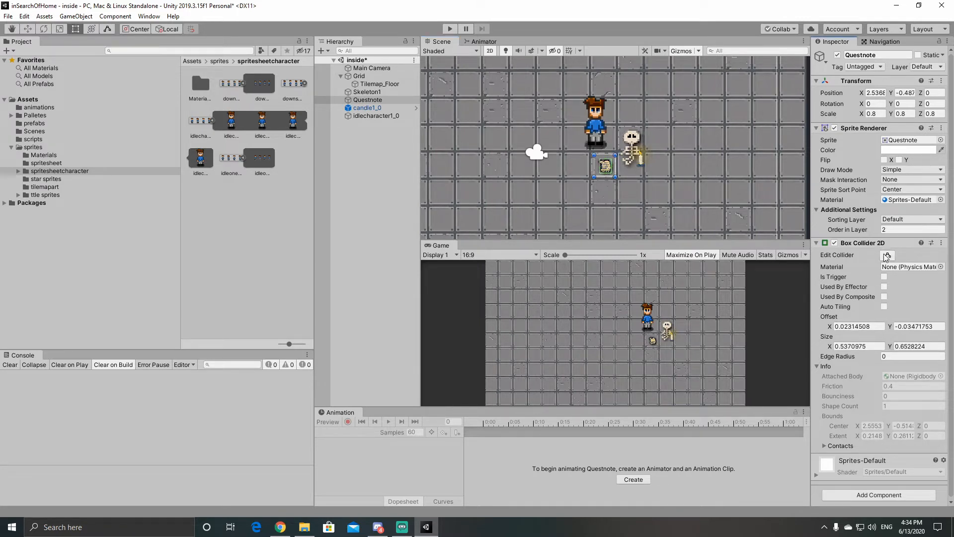
Step: Add a Rigidbody 2D component to the idlecharacter1_0 object
click(594, 132)
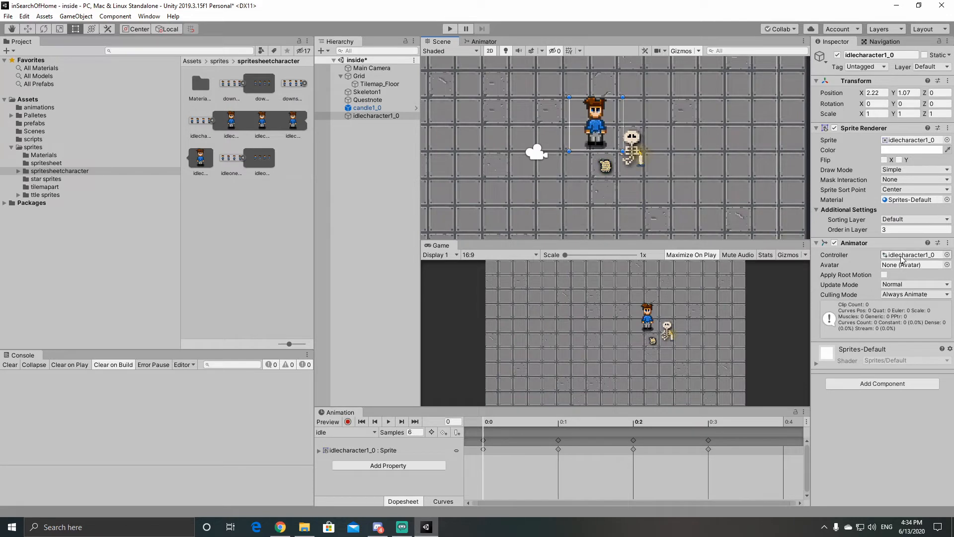
click(876, 383)
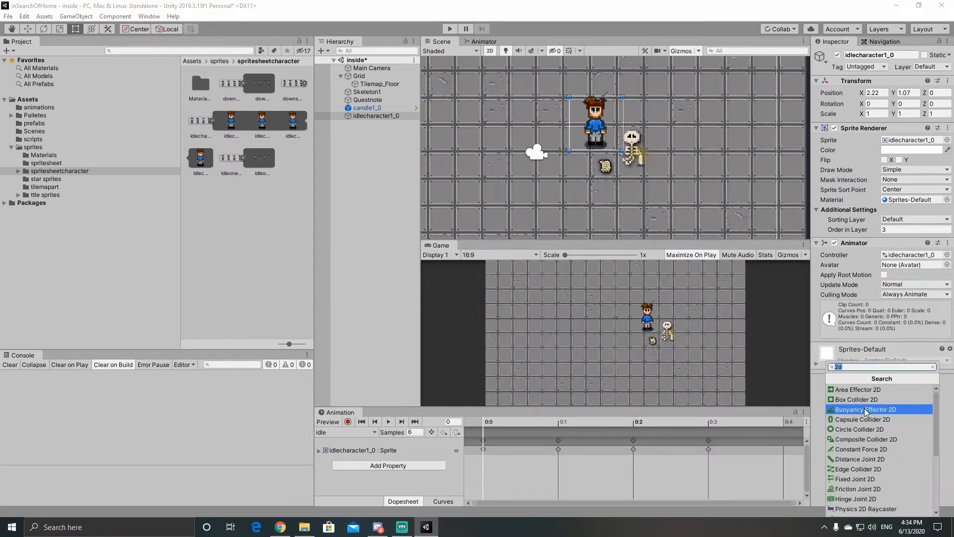
text(rig)
click(867, 399)
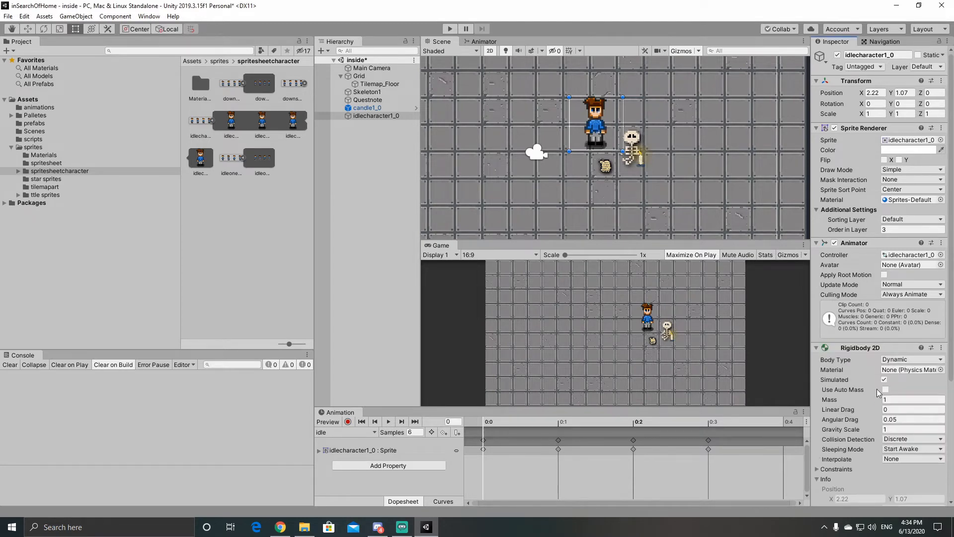
Step: Add a Box Collider 2D to the character and fit its edges closely around the body
scroll(864, 491, down, 5)
click(862, 493)
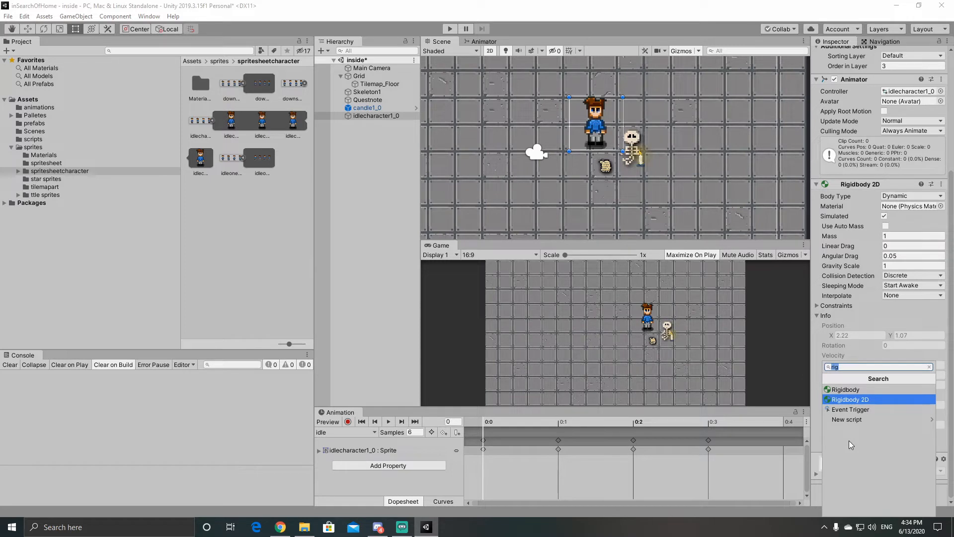
text(b)
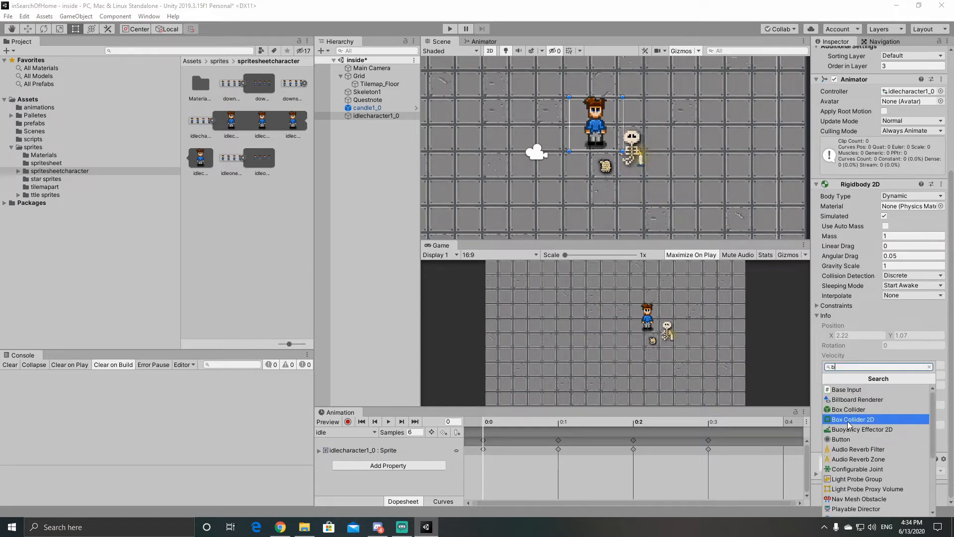
click(845, 419)
click(889, 469)
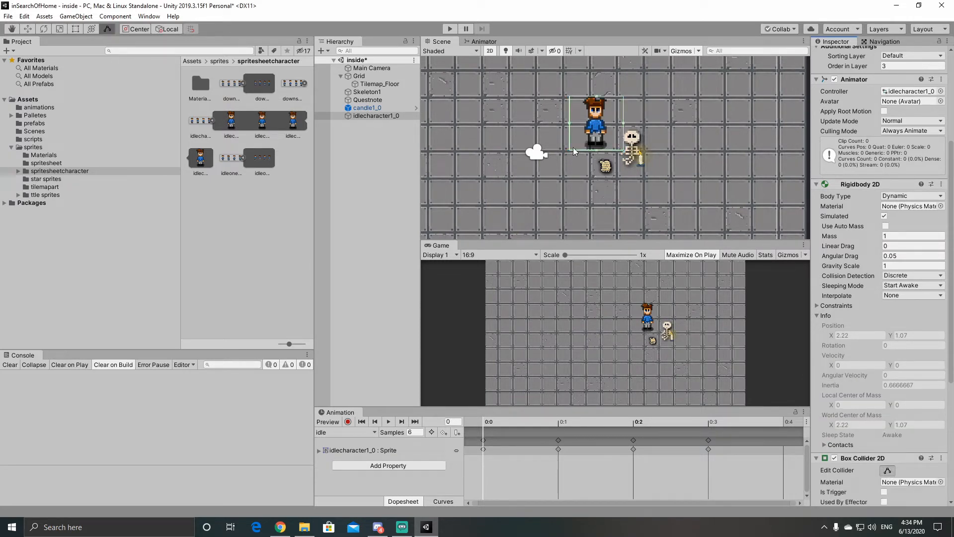
drag(570, 127, 595, 114)
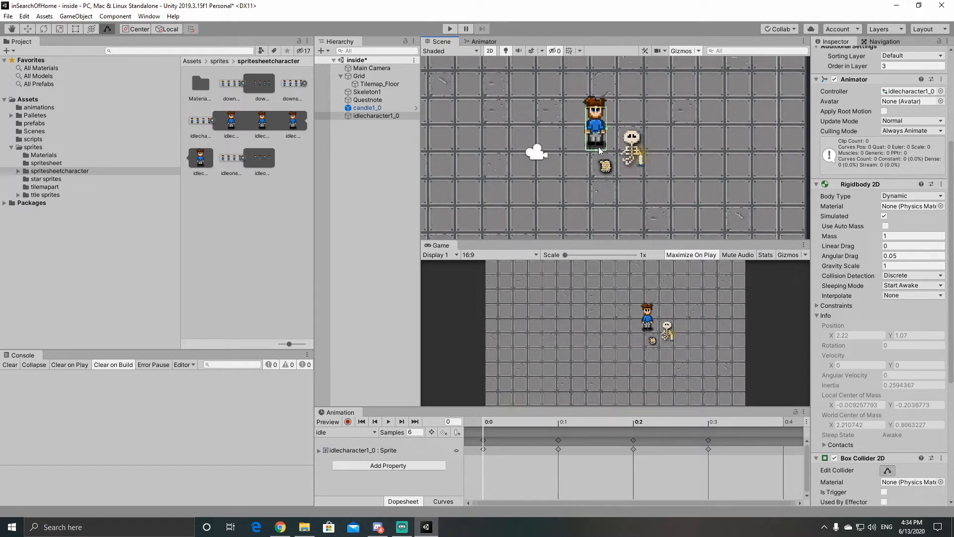
drag(596, 151, 596, 150)
drag(607, 128, 608, 131)
click(642, 192)
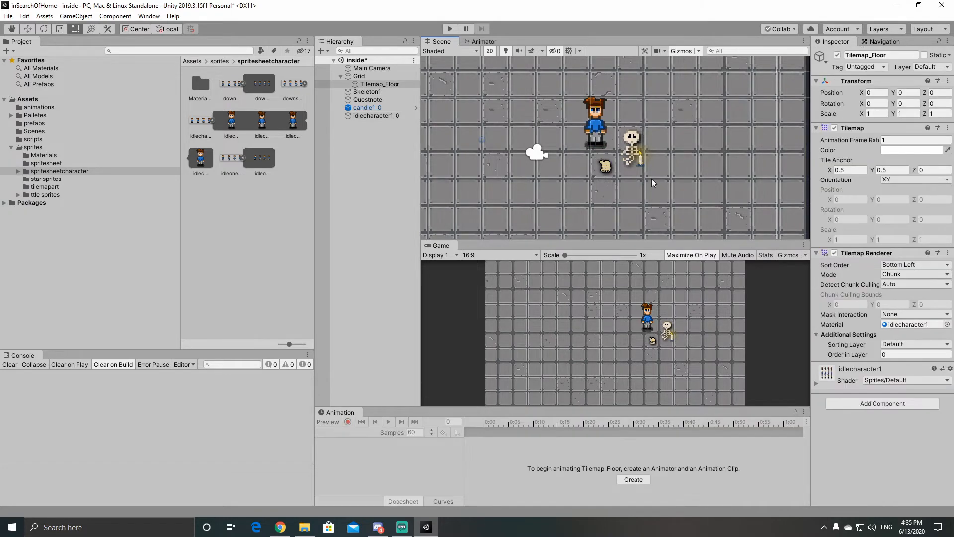
Step: Add a Box Collider 2D to candle1_0 and shrink its bounds around the candle to about 0.24 by 0.48
click(641, 165)
click(883, 397)
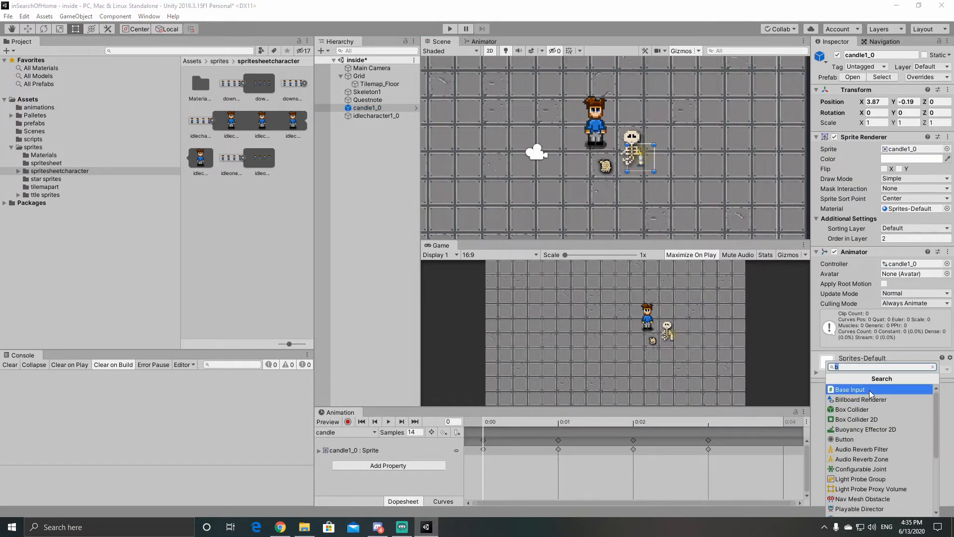
click(873, 423)
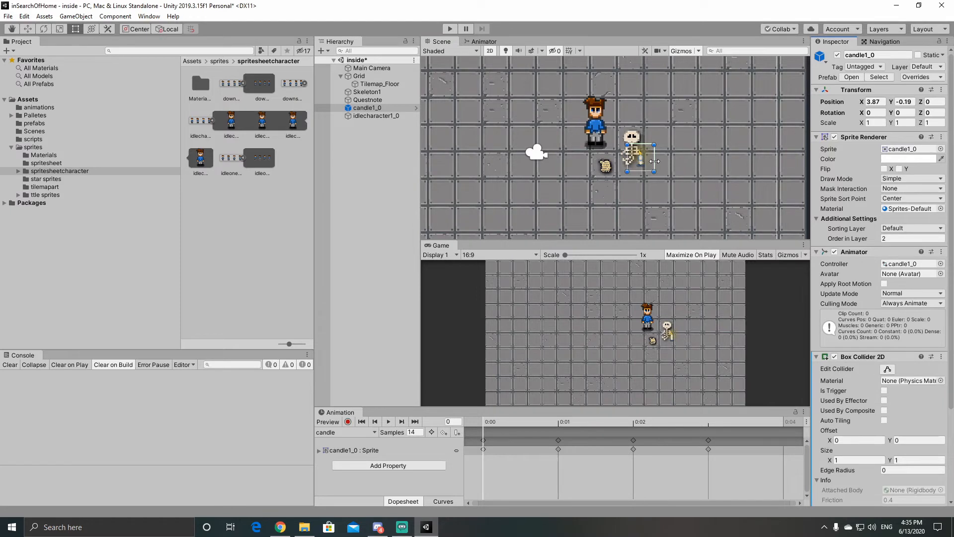
drag(654, 161, 654, 161)
key(ctrl+z)
click(888, 368)
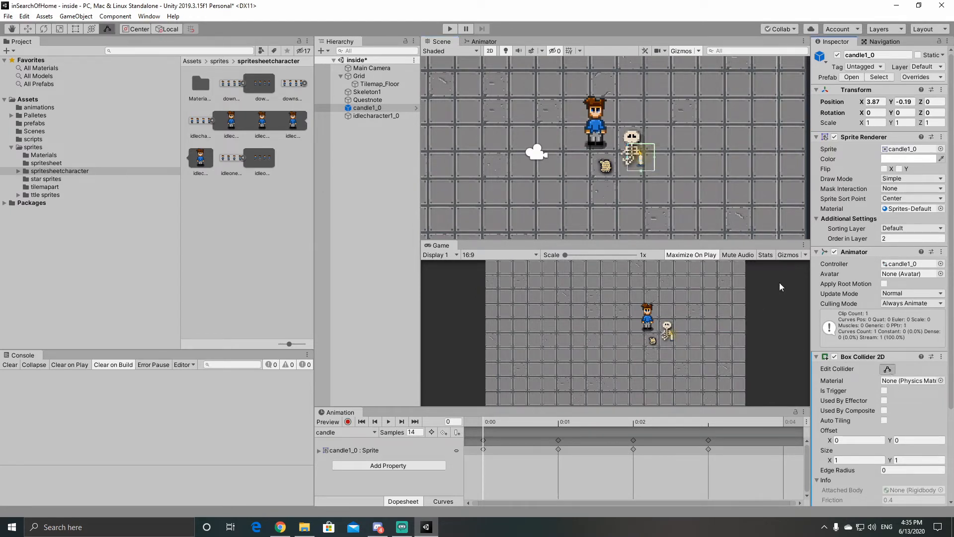
mouse_move(655, 161)
mouse_down()
mouse_move(632, 158)
mouse_move(643, 151)
mouse_move(642, 170)
mouse_up()
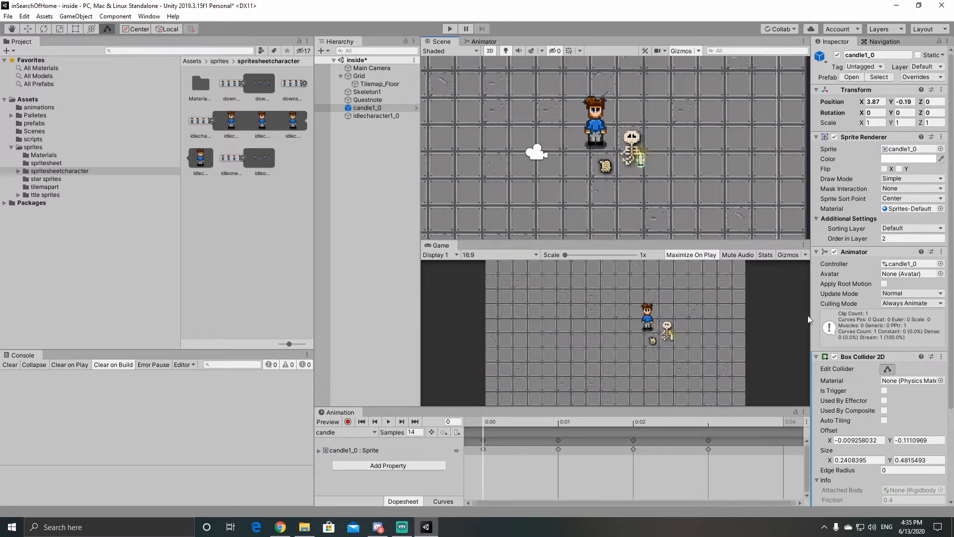
key(t)
Step: Attach the movement script from the scripts folder to the idlecharacter1_0 object
click(594, 140)
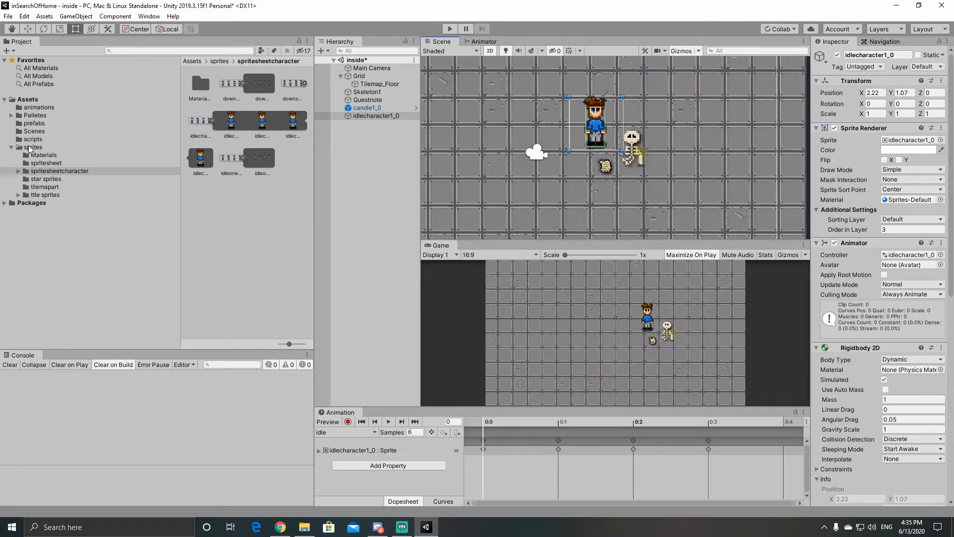
click(30, 148)
click(32, 140)
click(201, 88)
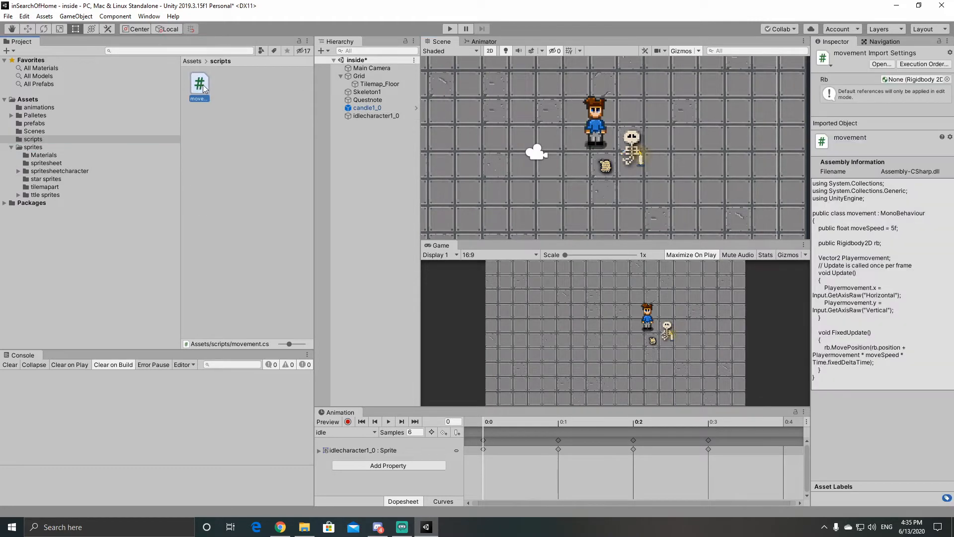
click(601, 128)
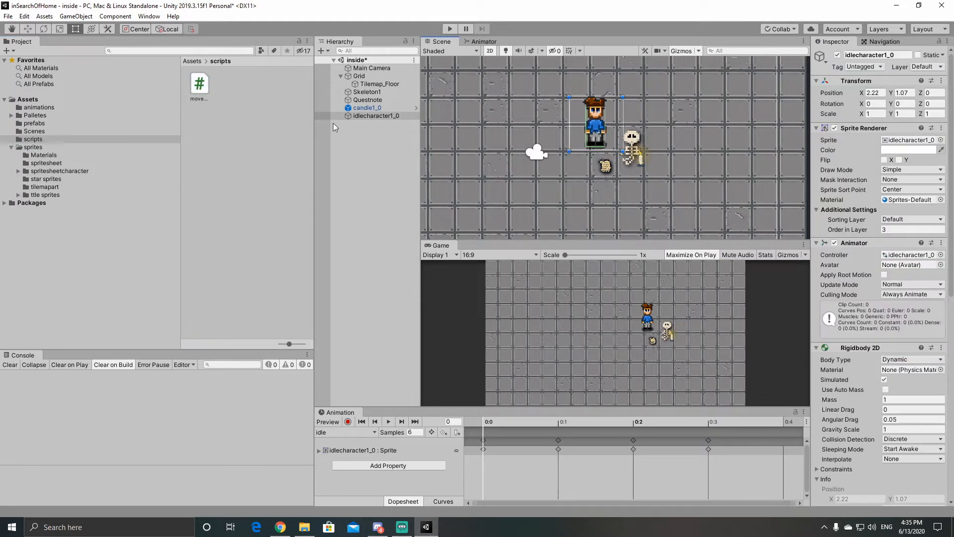
drag(199, 85, 880, 425)
mouse_move(914, 485)
mouse_down()
mouse_move(926, 519)
mouse_move(909, 487)
mouse_move(944, 496)
mouse_move(939, 506)
mouse_move(911, 491)
mouse_up()
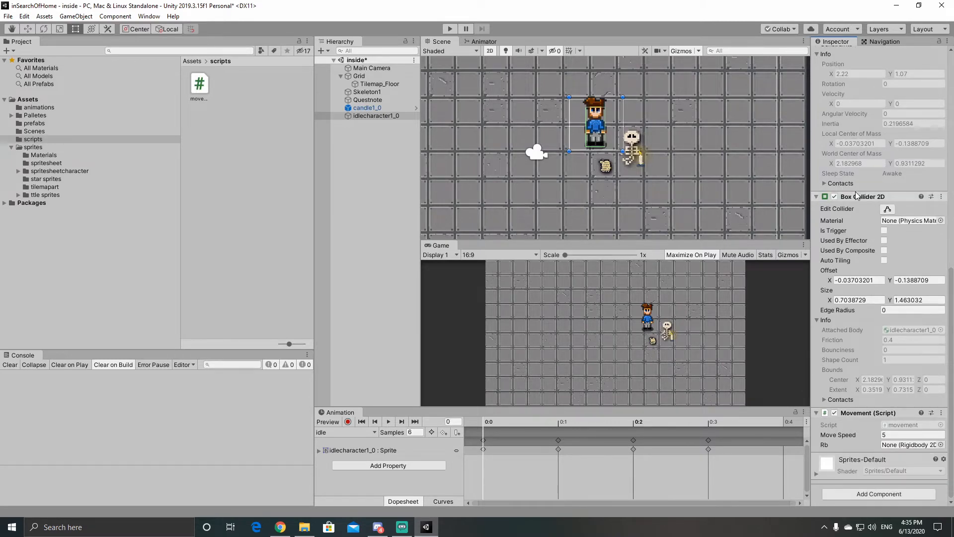
Step: Assign the character's own Rigidbody 2D to the Rb field of its Movement script
scroll(856, 182, up, 10)
drag(854, 191, 860, 224)
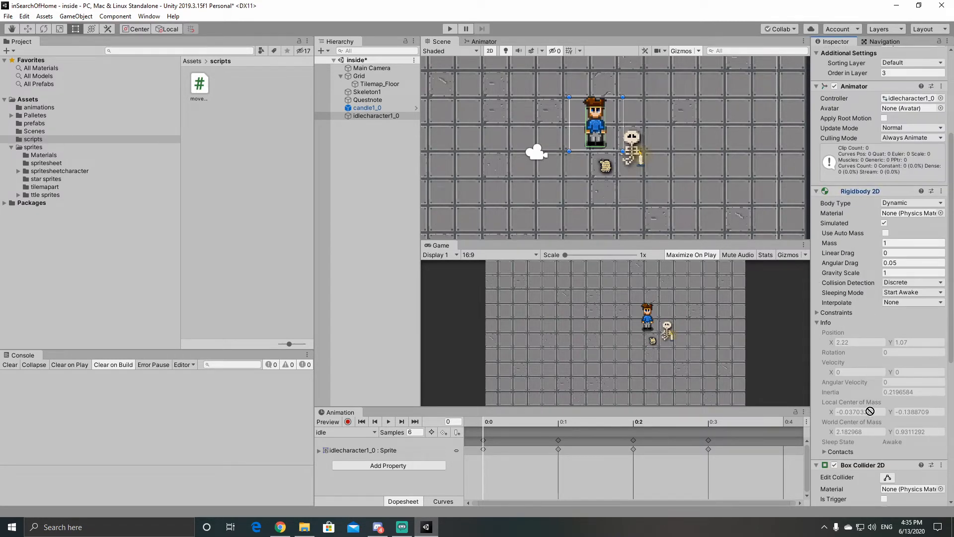
drag(870, 411, 894, 479)
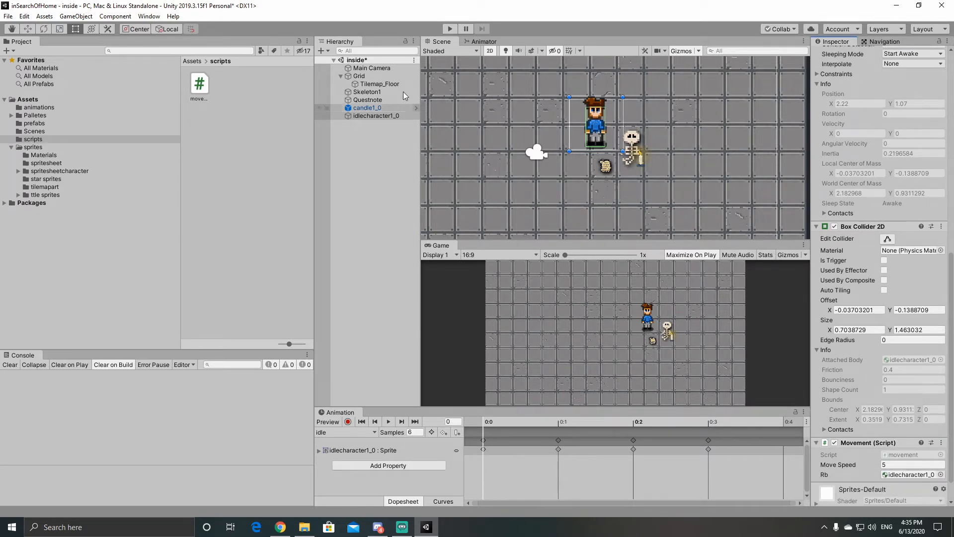
Step: Save the inside scene and run the game briefly to check how the character behaves
click(8, 16)
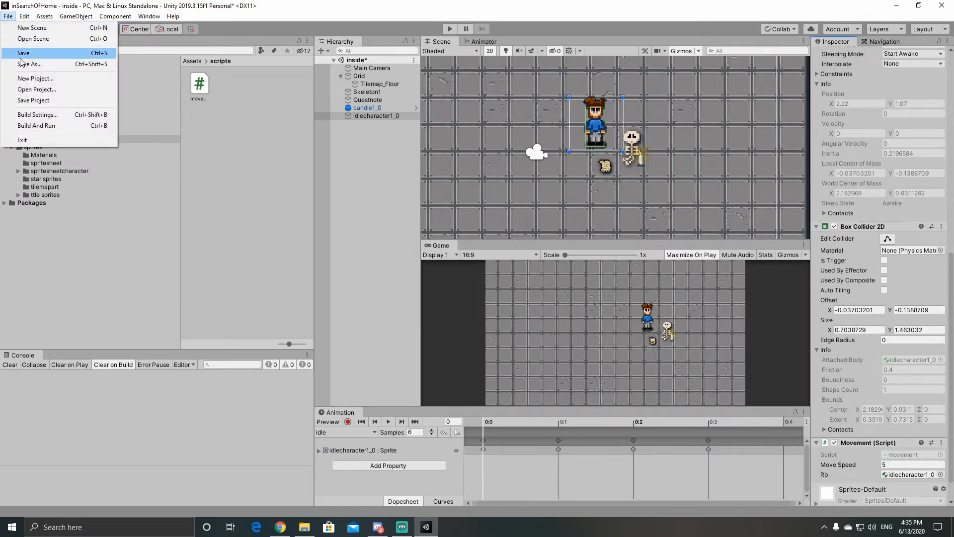
click(23, 53)
click(549, 224)
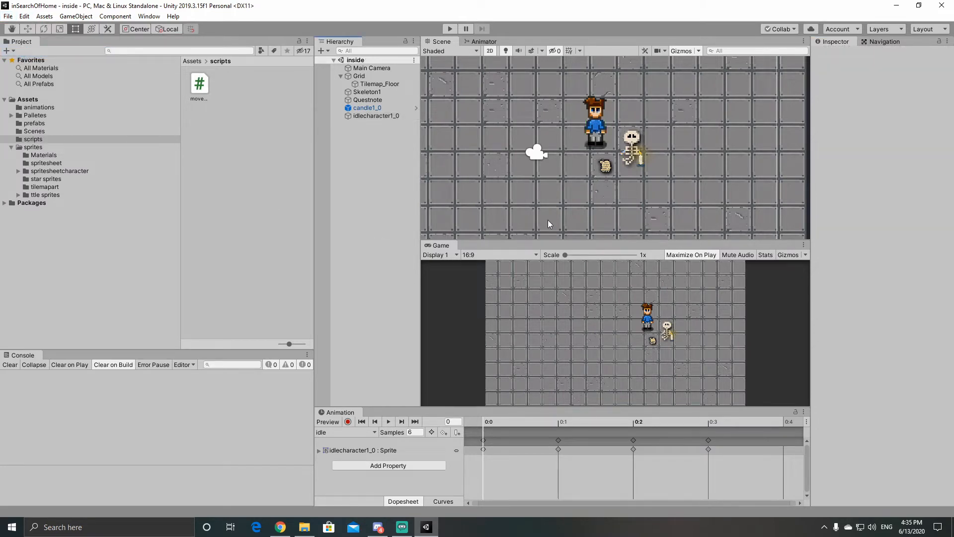
click(449, 31)
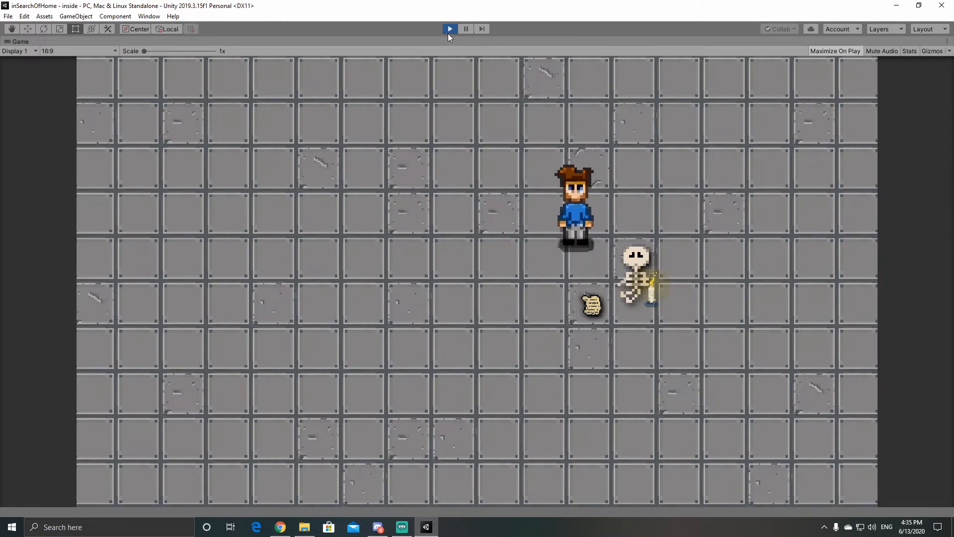
click(450, 30)
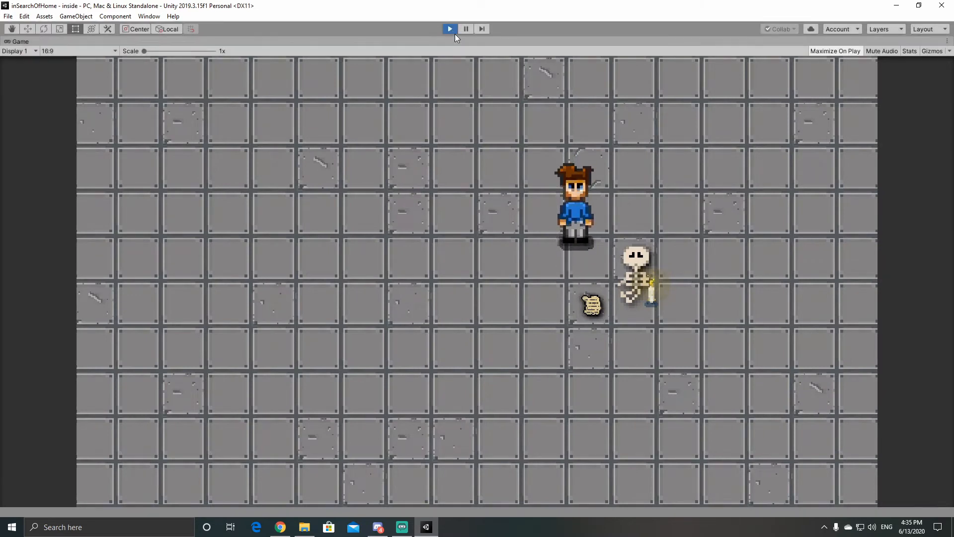
Step: Set the Gravity Scale of the idlecharacter1_0 Rigidbody 2D to 0
click(593, 131)
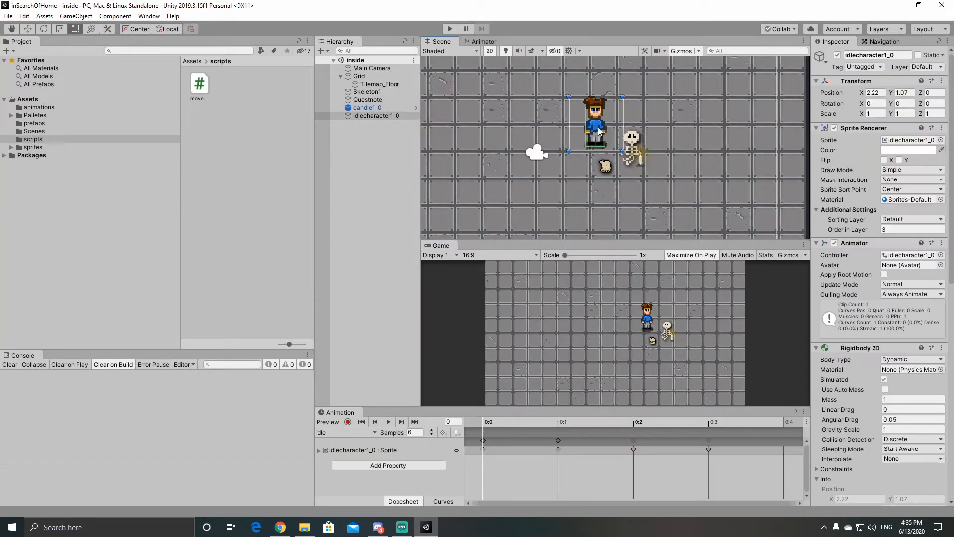
click(884, 430)
text(0)
click(900, 481)
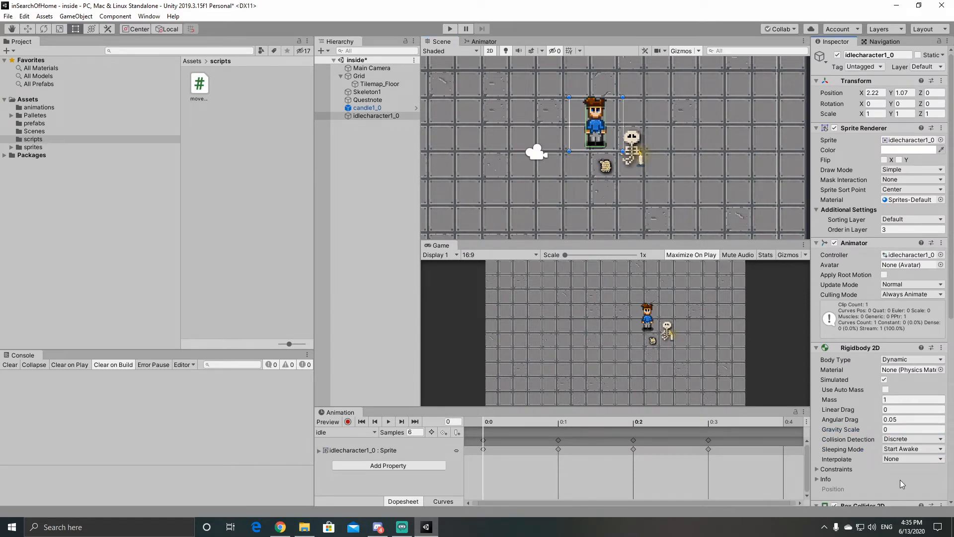
Step: Play-test the scene by walking the character in all directions and into the skeleton and note, and stop the game
click(449, 29)
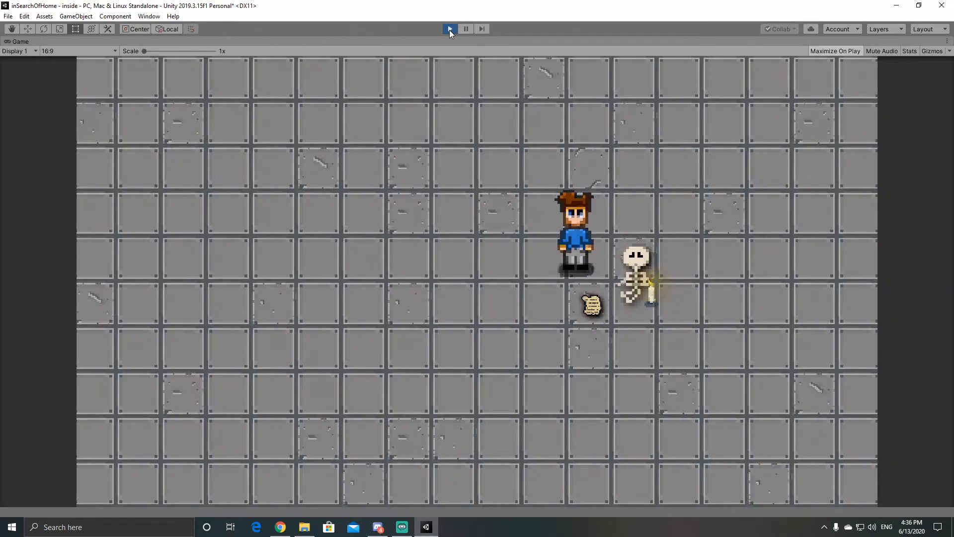
key(Right)
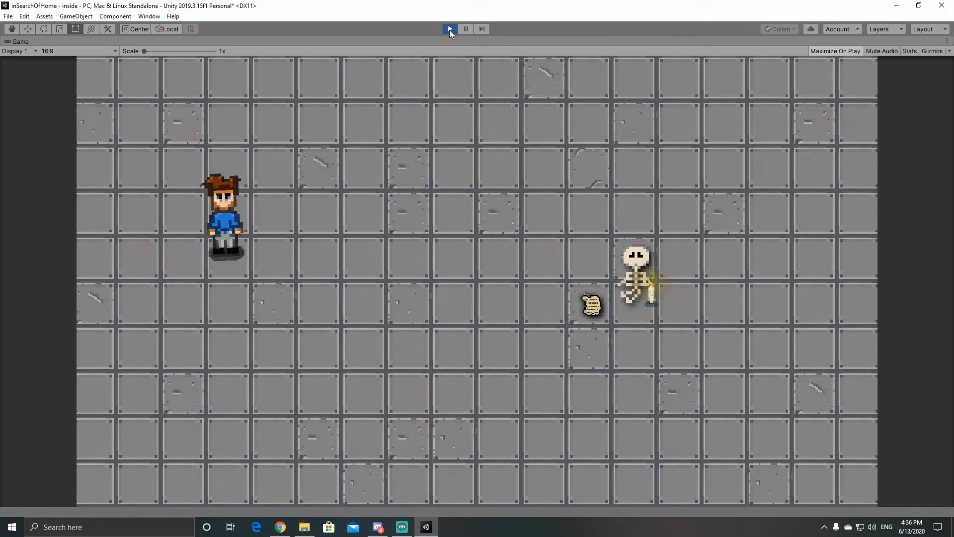
key(Left)
key(Right)
key(Down)
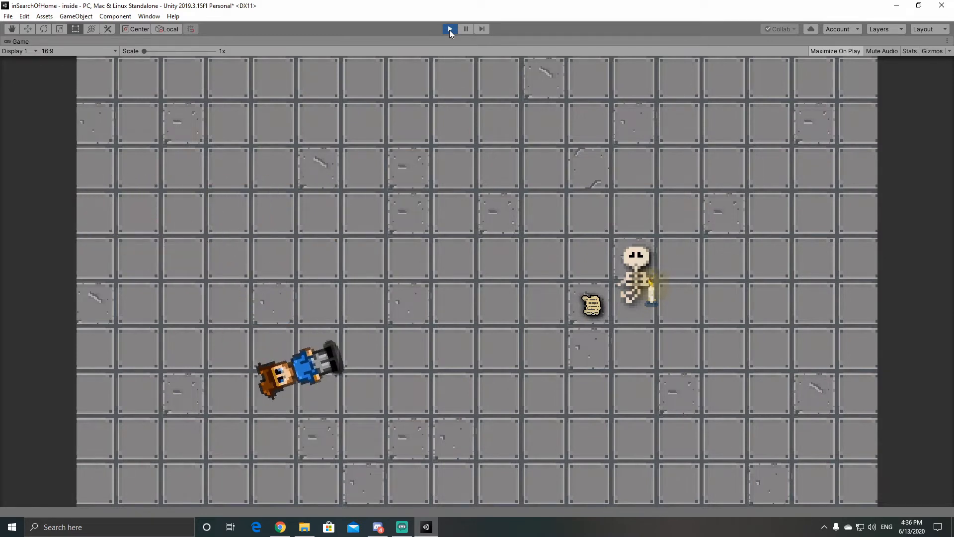
key(Up)
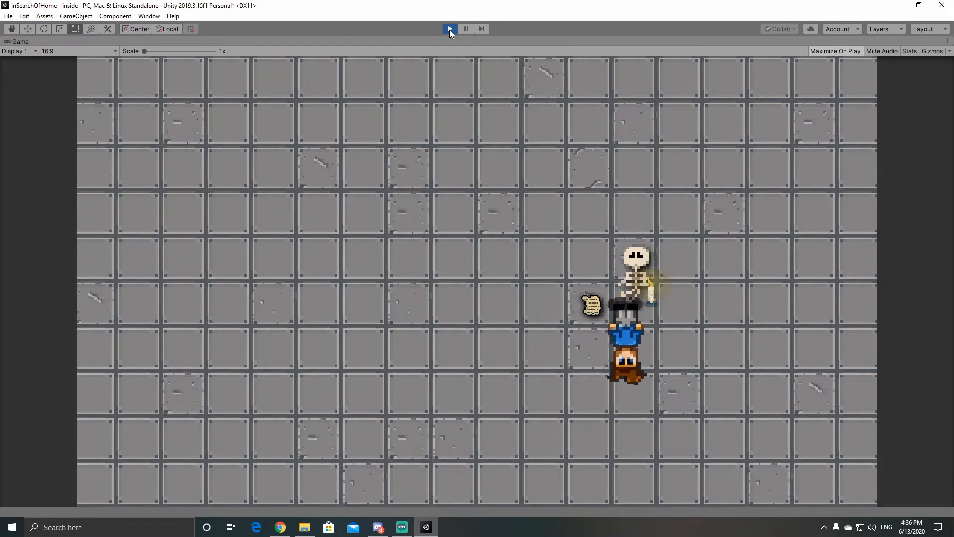
key(Left)
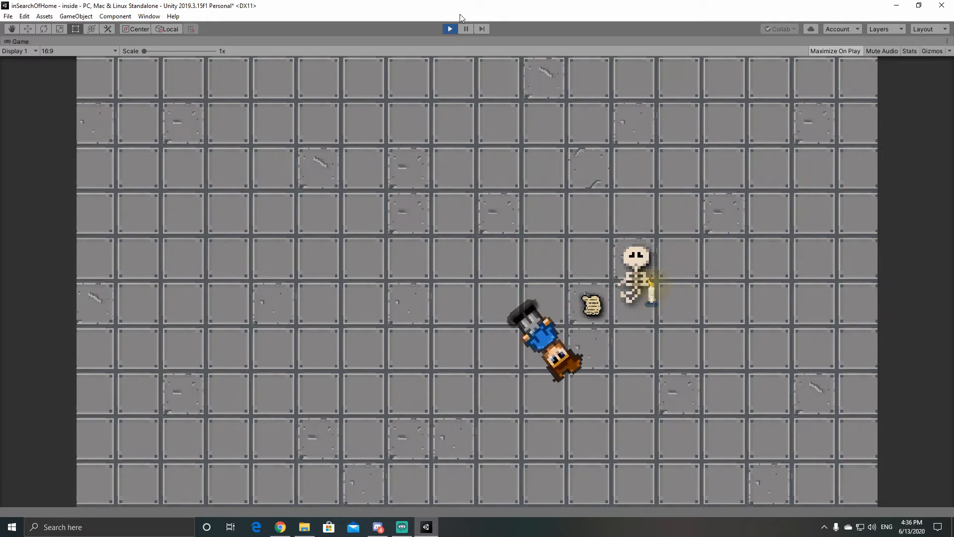
click(453, 29)
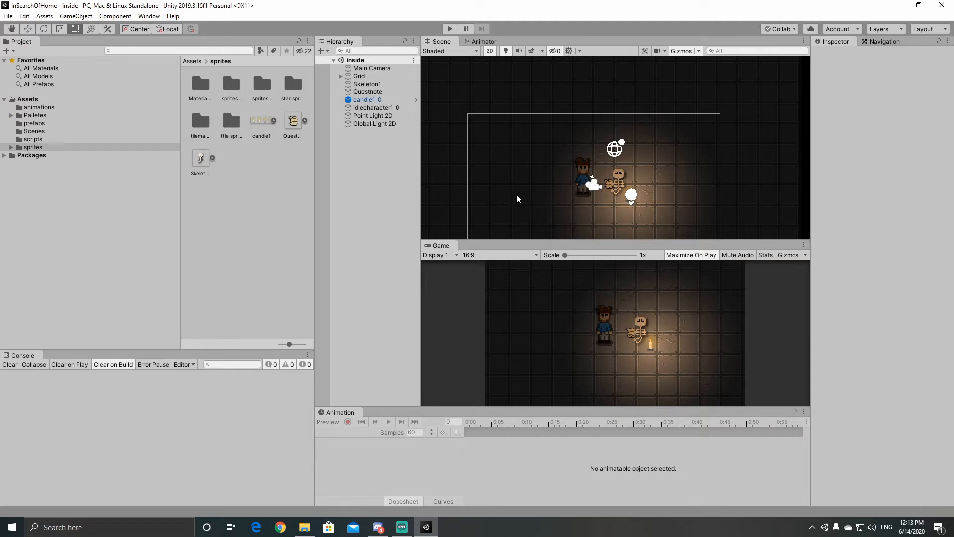
Step: Play-test the candle-lit scene by walking the character around the skeleton and beyond the camera's view, and stop the game
click(450, 29)
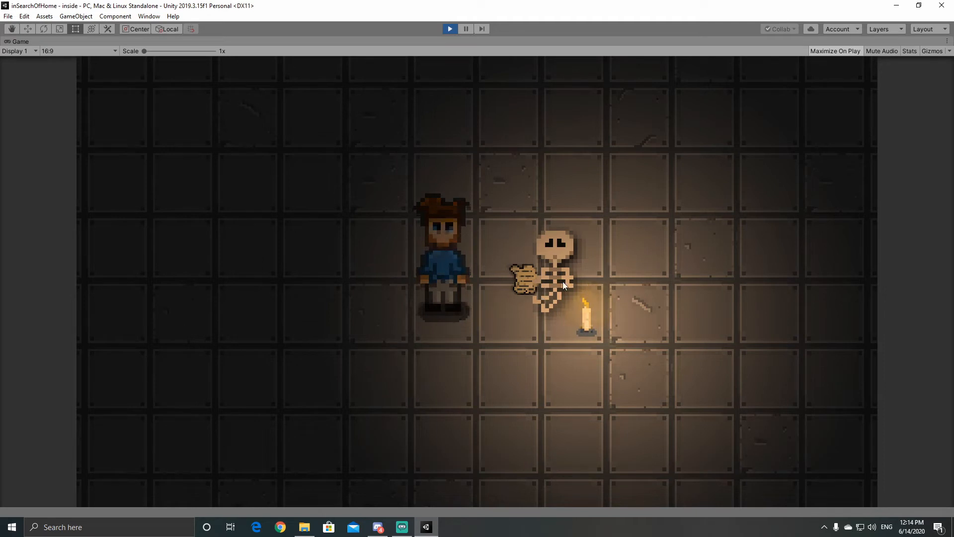
key(d)
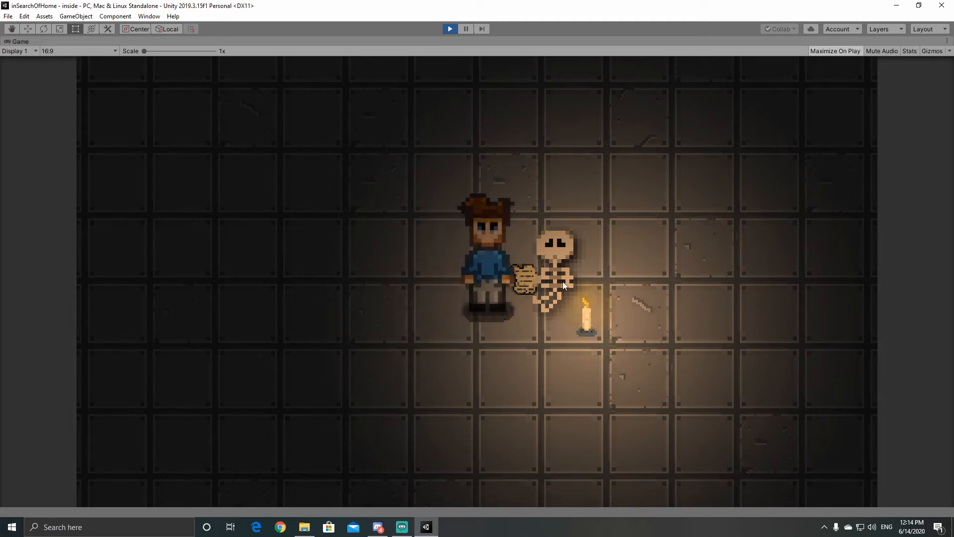
key(a)
key(d)
key(w)
key(d)
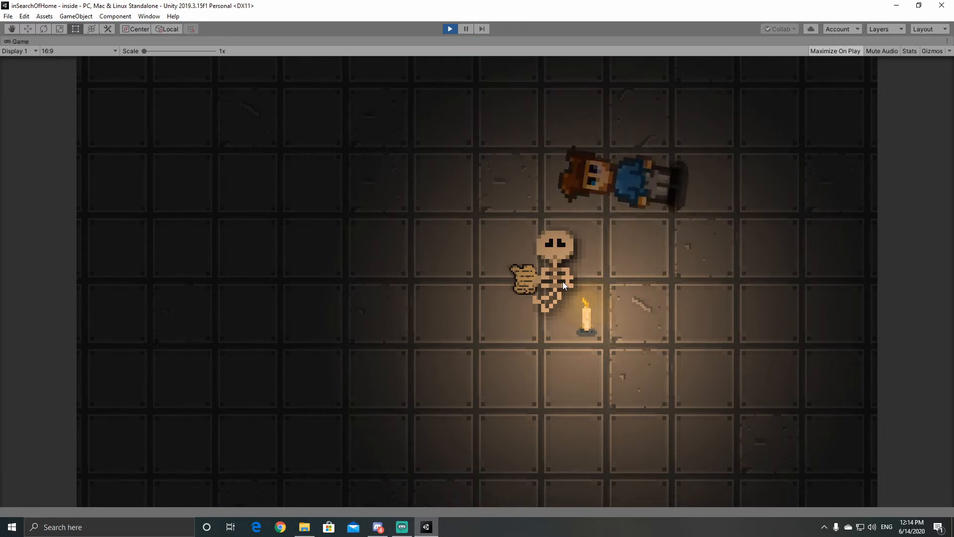
key(s)
key(s)
key(a)
key(a)
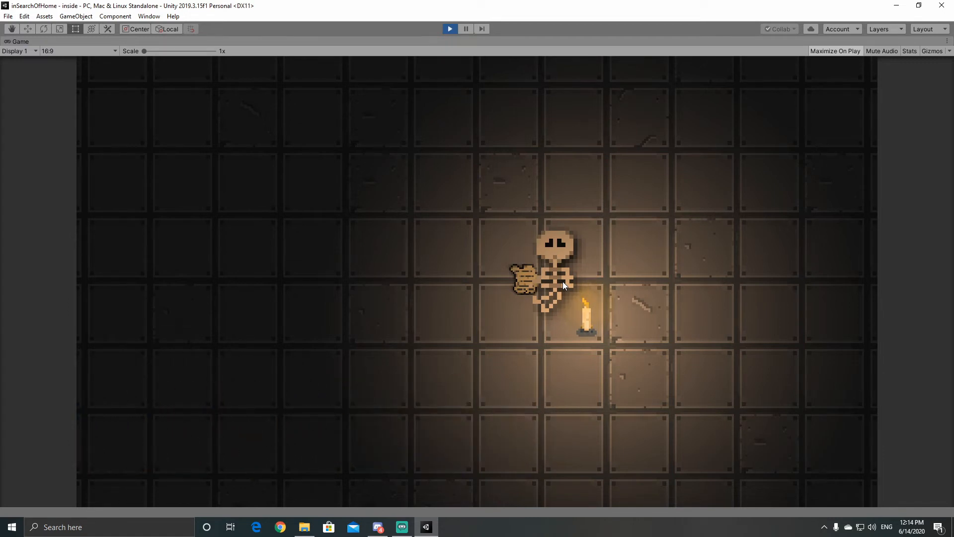
key(d)
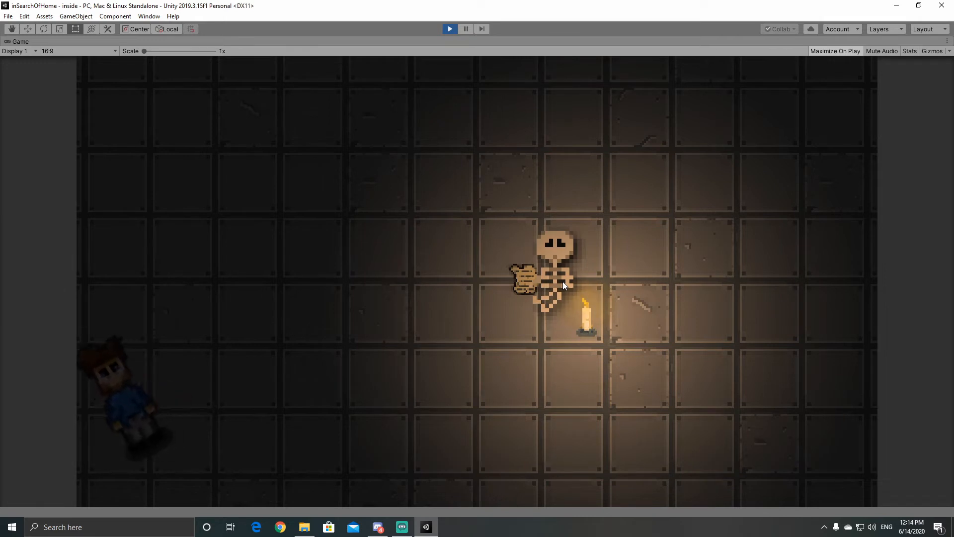
key(d)
key(d)
key(w)
key(d)
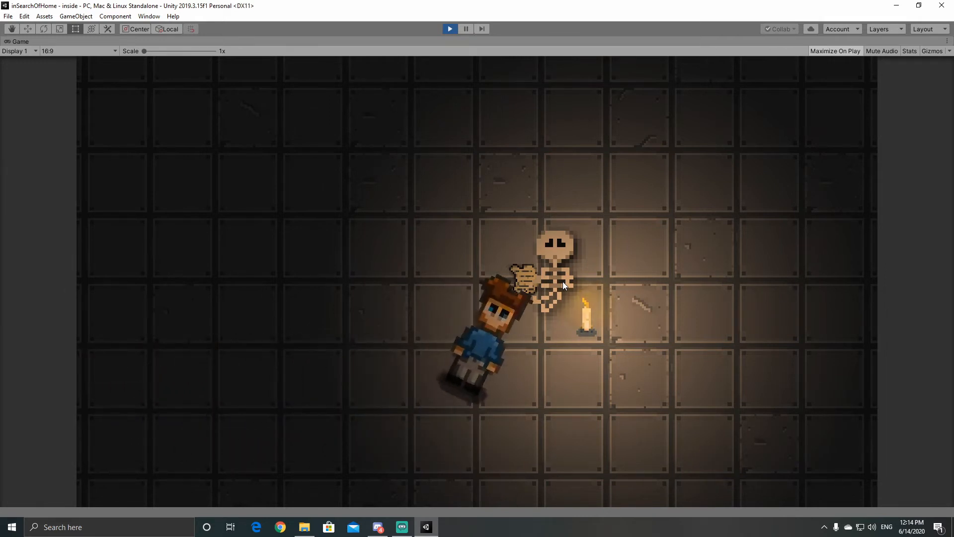
key(a)
key(w)
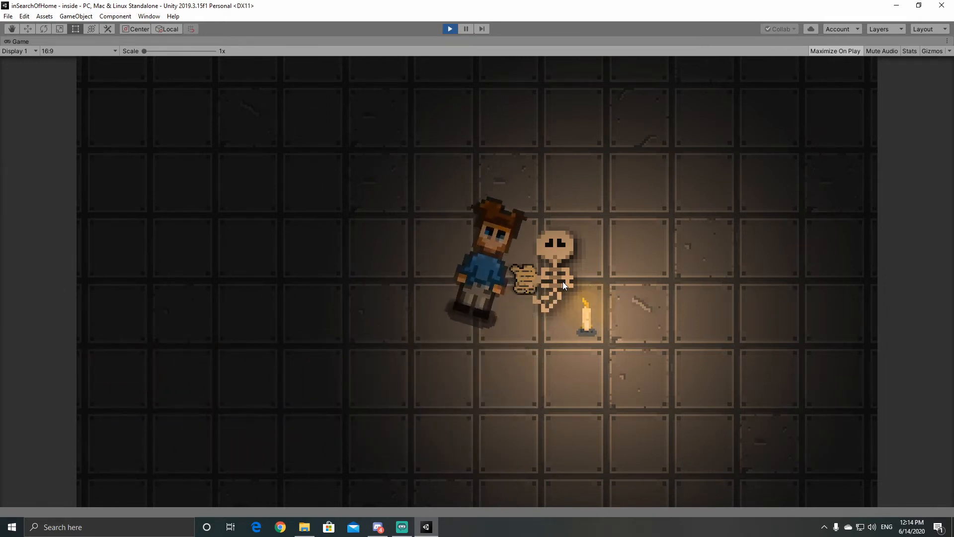
key(a)
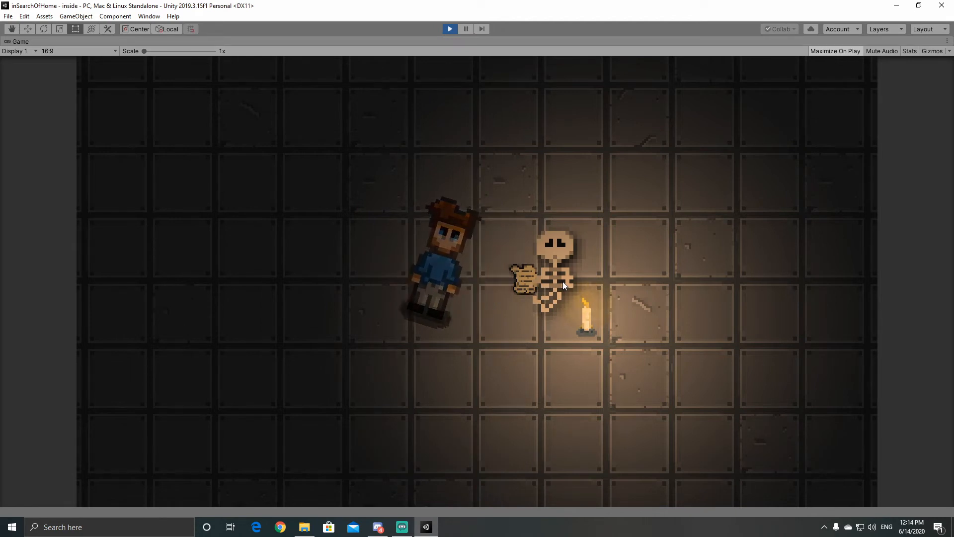
key(a)
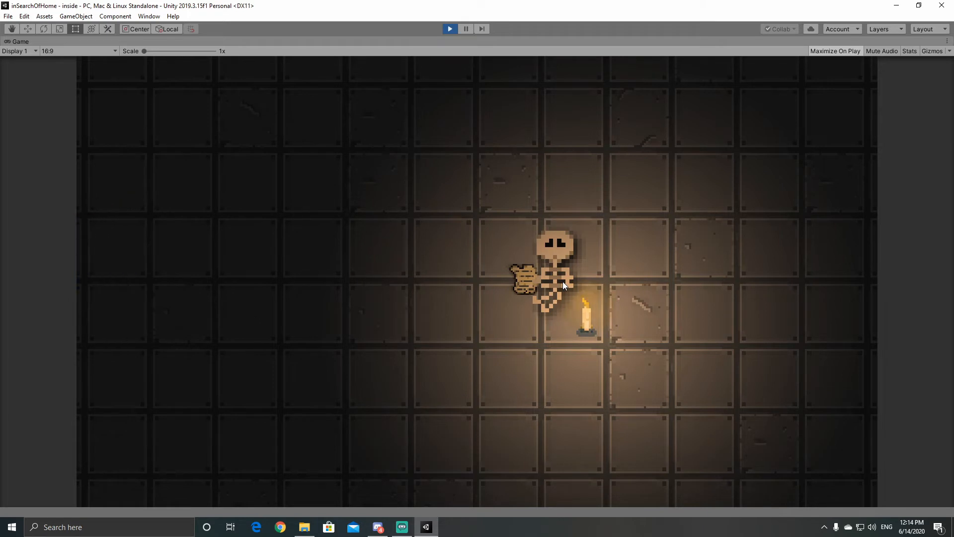
key(d)
key(a)
key(d)
key(a)
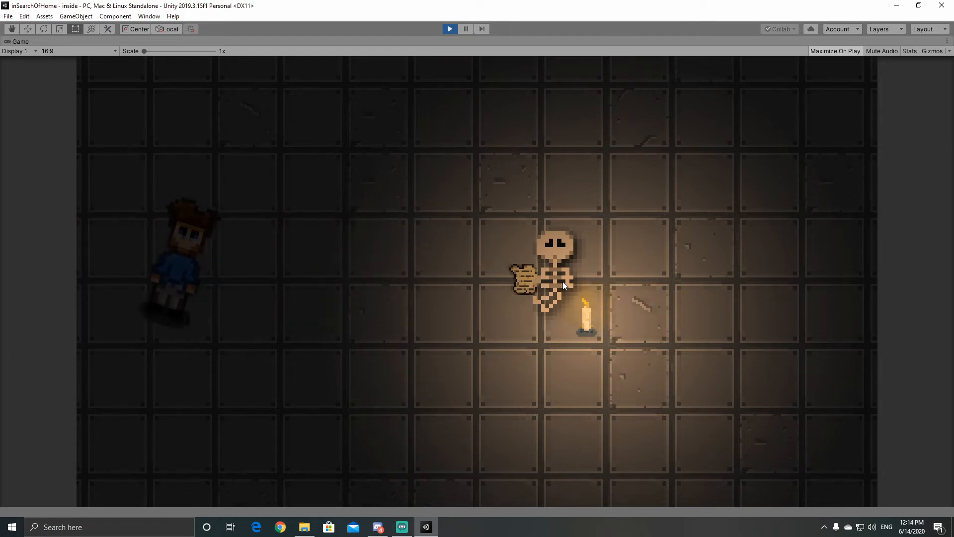
key(d)
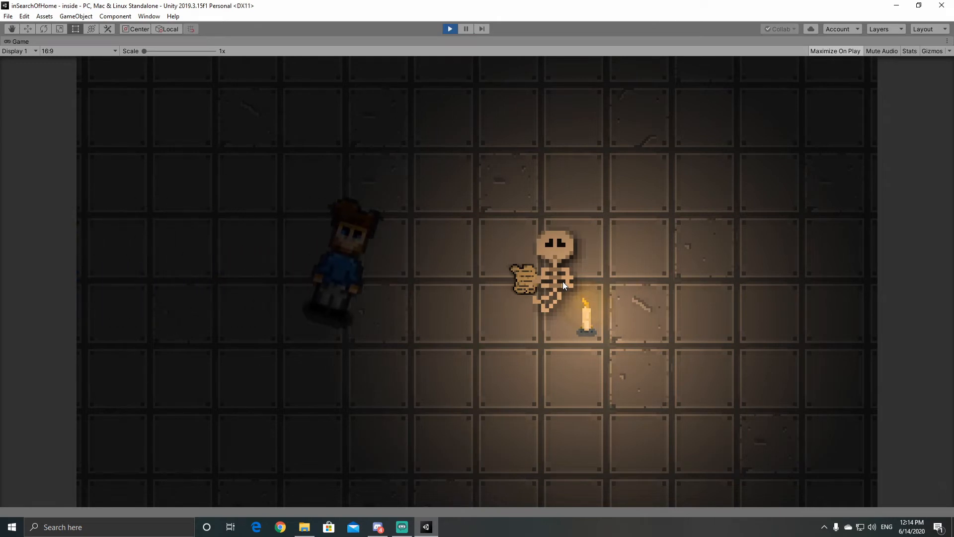
key(d)
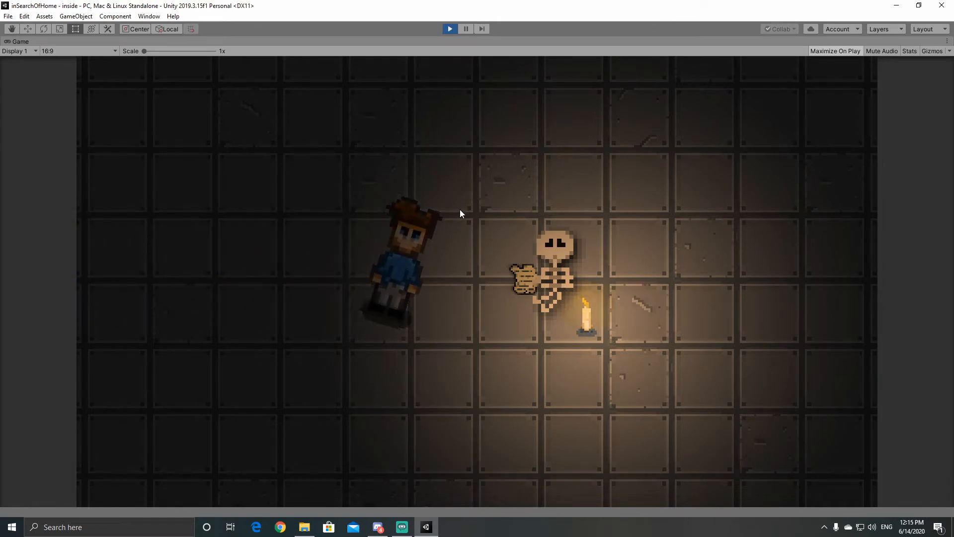
key(d)
key(w)
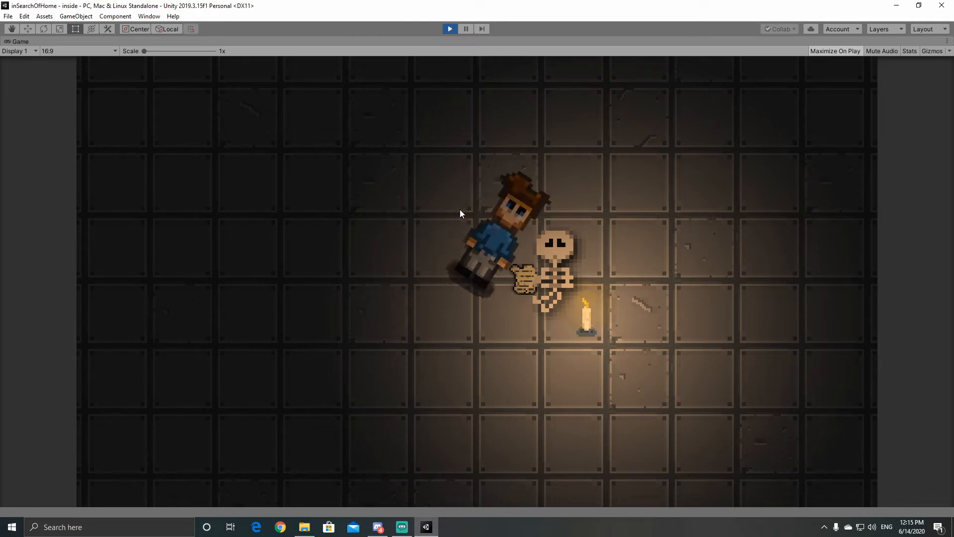
key(a)
key(a)
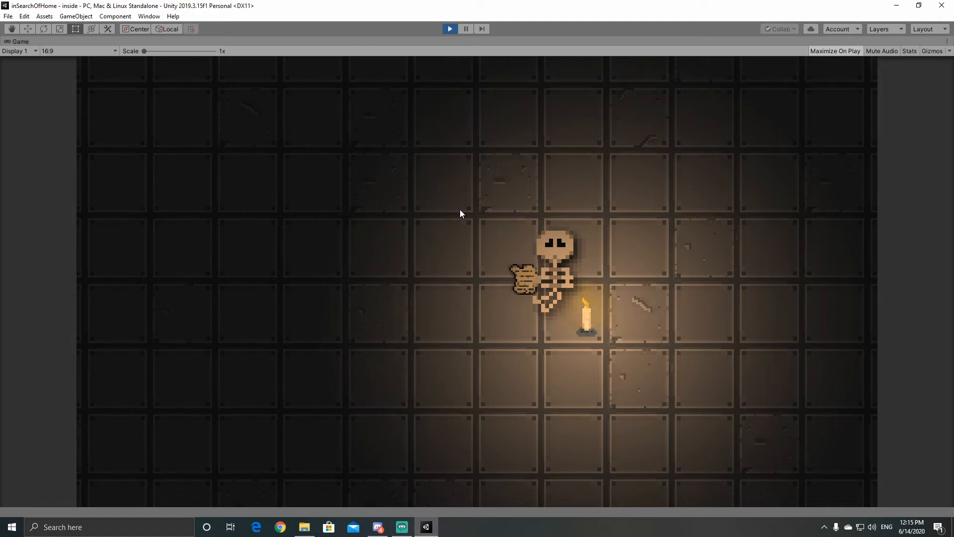
key(d)
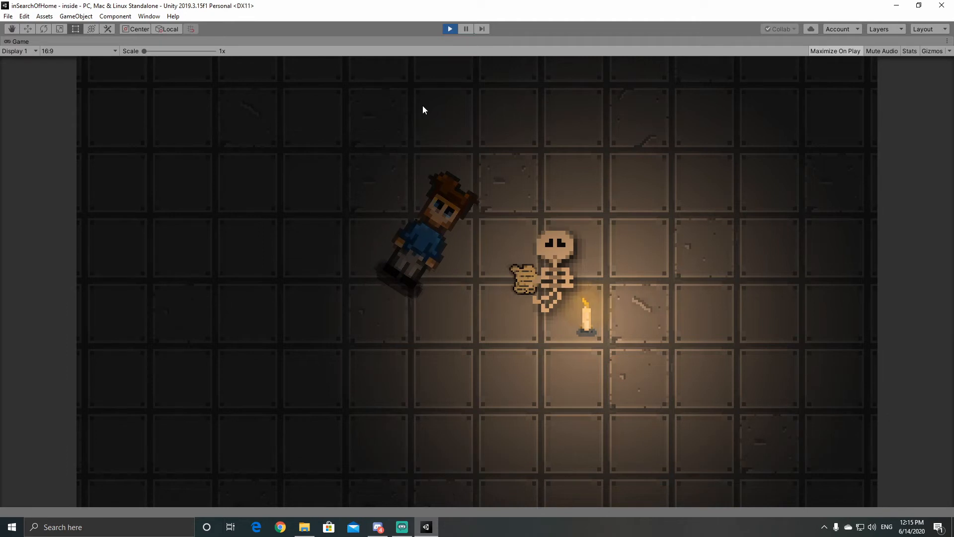
click(450, 30)
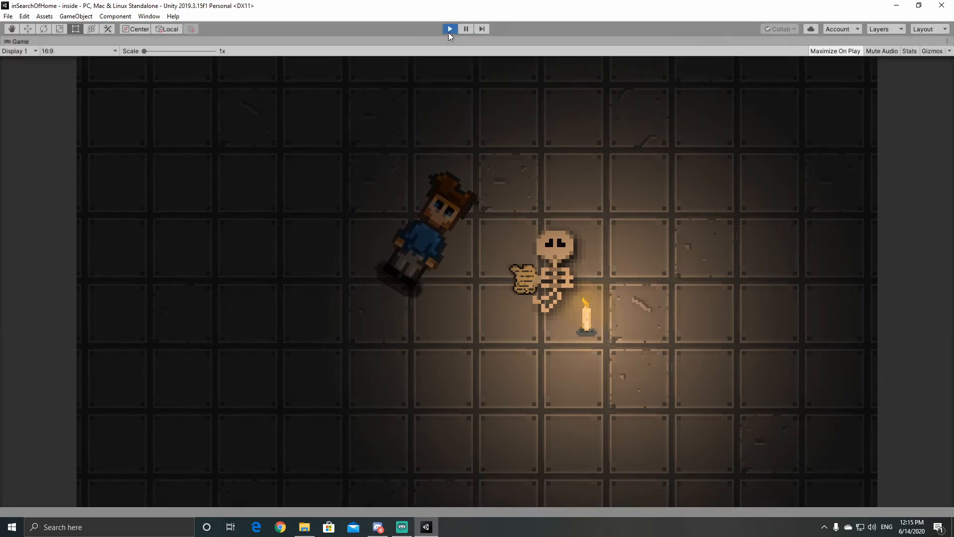
Step: Create a C# script named camera in the scripts folder and select the Main Camera object
click(371, 68)
click(28, 99)
double_click(199, 123)
right_click(228, 145)
click(405, 82)
text(camera)
key(Return)
click(372, 68)
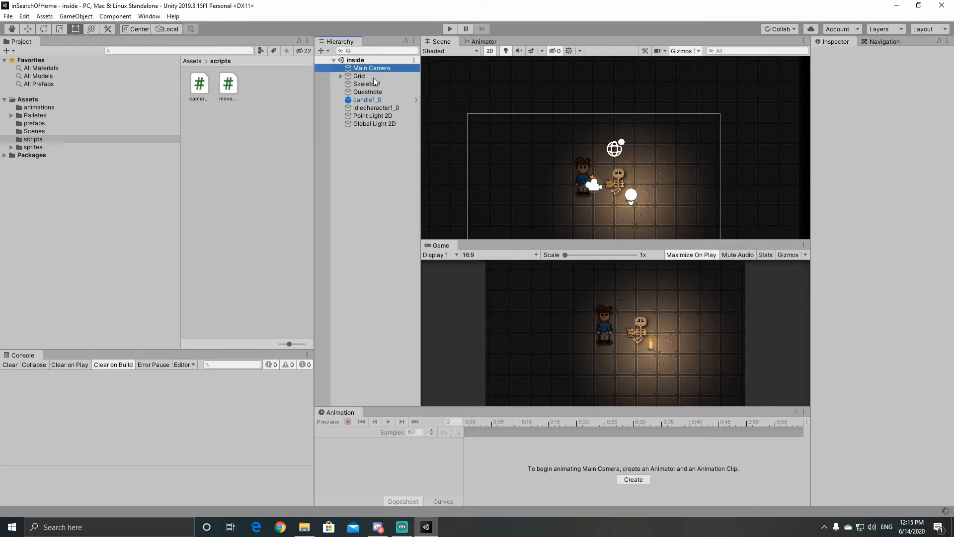
Step: Attach the camerafollow script to the Main Camera and empty its class body in Visual Studio
drag(199, 84, 891, 297)
double_click(897, 266)
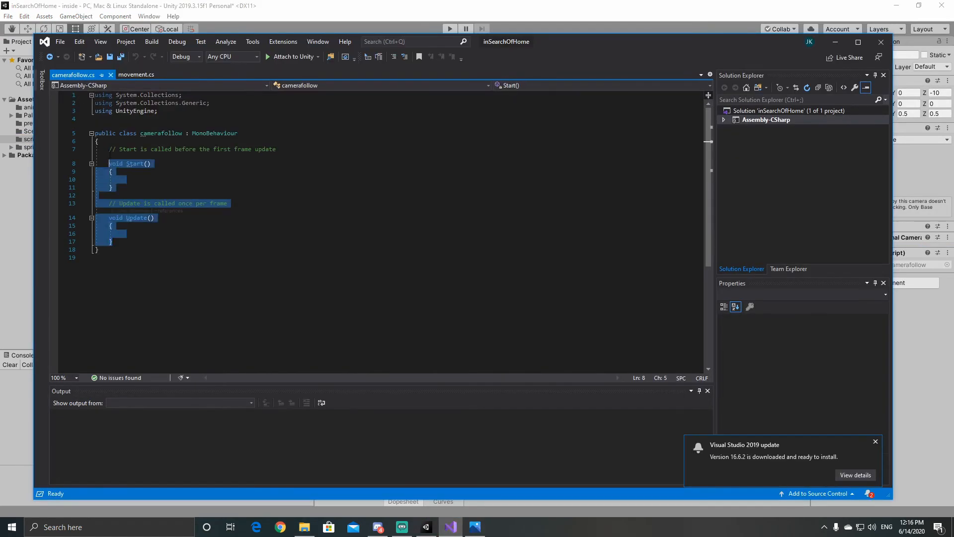
key(BackSpace)
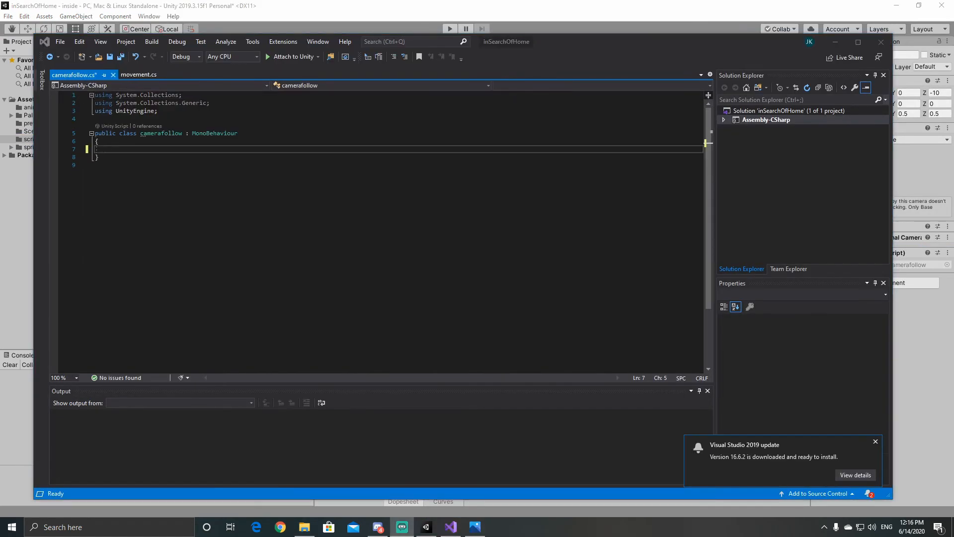
Step: Declare public fields Transform target, Vector3 cameraOffset, float followSpeed = 4f and float xMin in the camerafollow class
click(131, 147)
text(public Transform target;)
key(Return)
text(public Vector3 cameraOffset;)
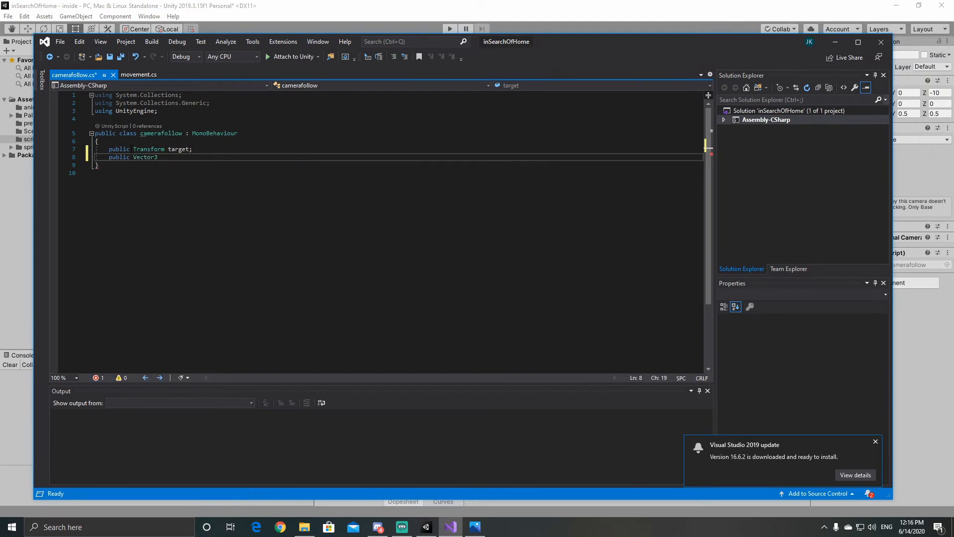
key(Return)
text(public float followSpeed = 4f)
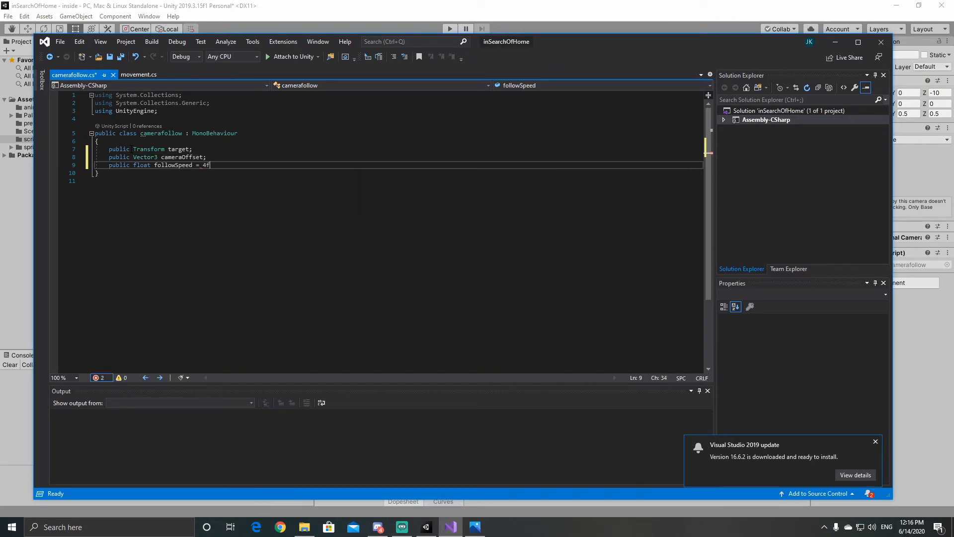
text(;)
key(Return)
text(public float xMin)
Step: In Unity, try shifting the Main Camera to X -7.24 to gauge its minimum X limit, and undo the move
click(429, 527)
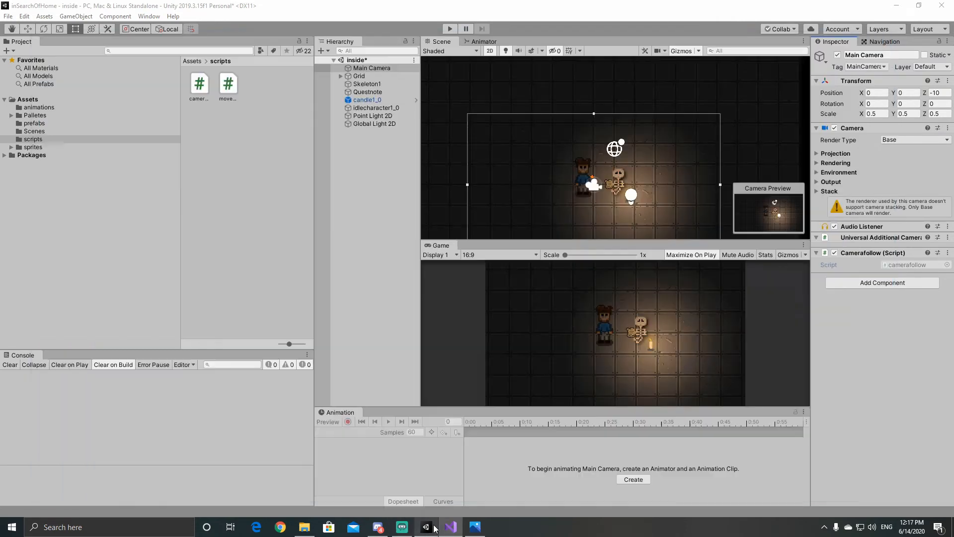
scroll(576, 167, down, 4)
click(591, 174)
click(590, 175)
drag(862, 93, 731, 99)
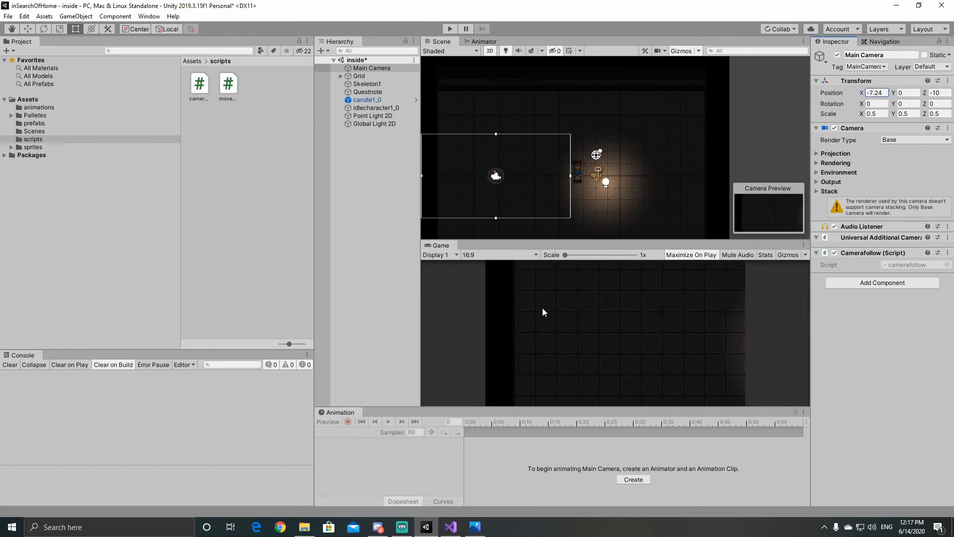
key(ctrl+z)
key(ctrl+z)
Step: Back in Visual Studio, set xMin to -8f and add a velocity vector initialised to Vector3.zero
click(450, 526)
text(= -8f;)
key(Return)
text(Vecotr3 velocity = Vector3.zero;)
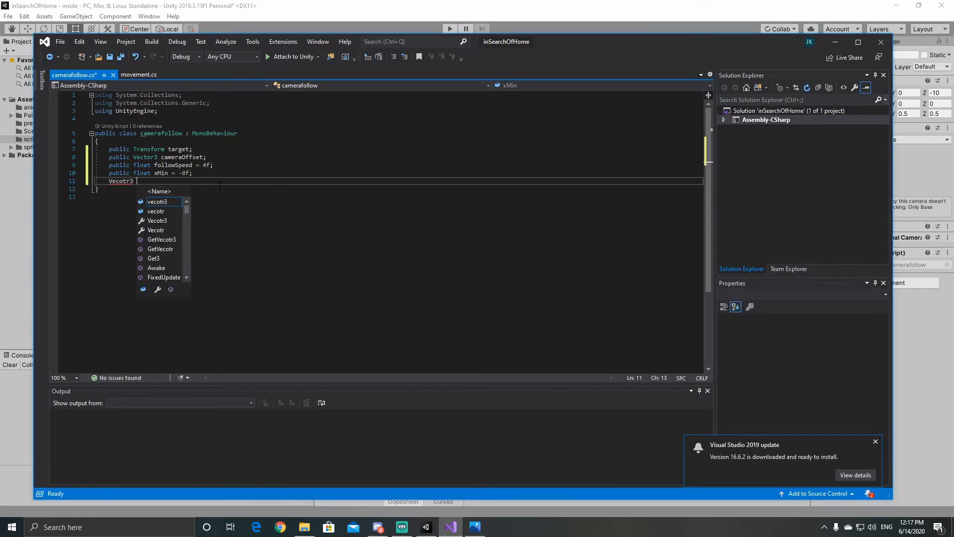
Step: Add an empty FixedUpdate method below the fields, without the private modifier
key(Return)
key(Return)
text(void FixedUpdate)
key(Return)
double_click(125, 197)
key(BackSpace)
key(BackSpace)
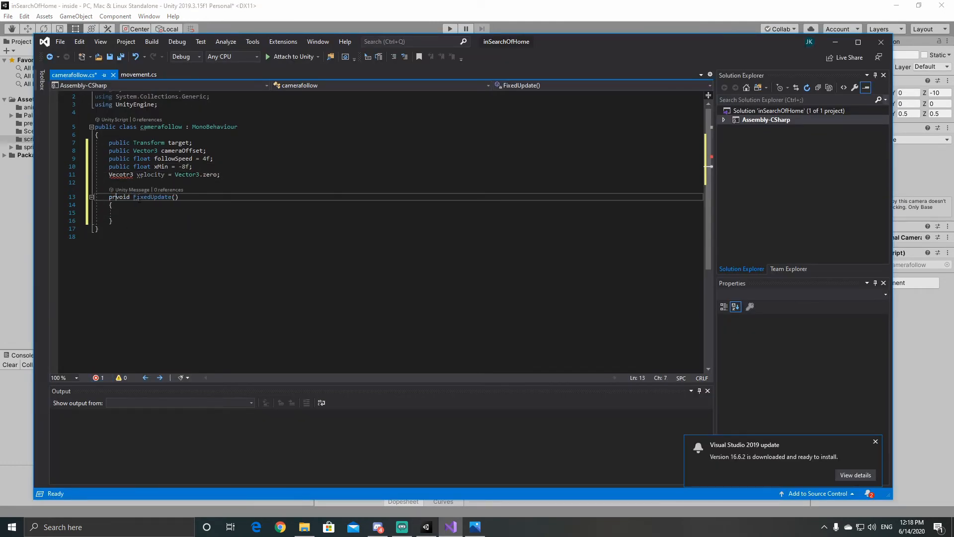
Step: In FixedUpdate, define targetPos as target.position + cameraOffset, and clampedPos with targetPos.x clamped between xMin and float.MaxValue
click(127, 215)
text(Vector3 targetPos = )
text(target.position + cameraOffset;)
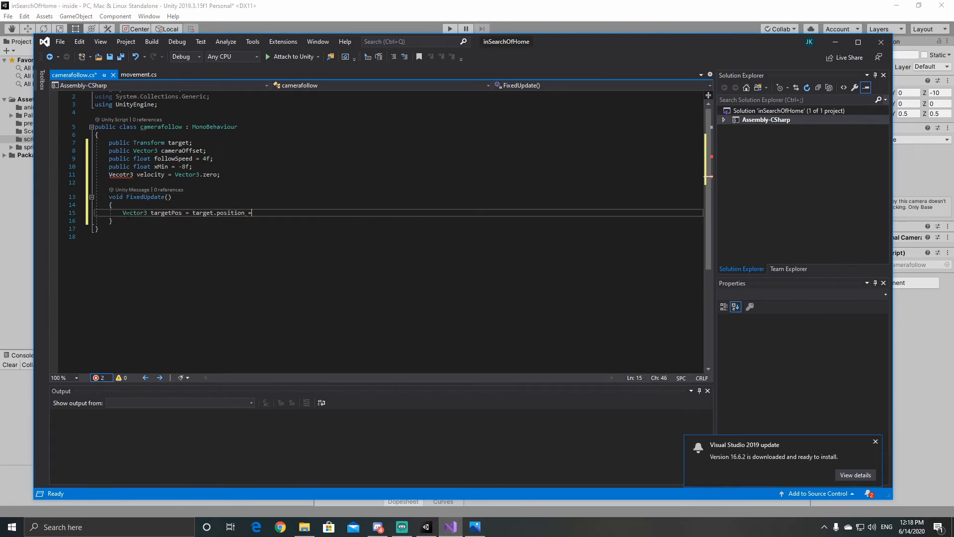
key(Return)
text(Vector3 clampedPos = new Vector3)
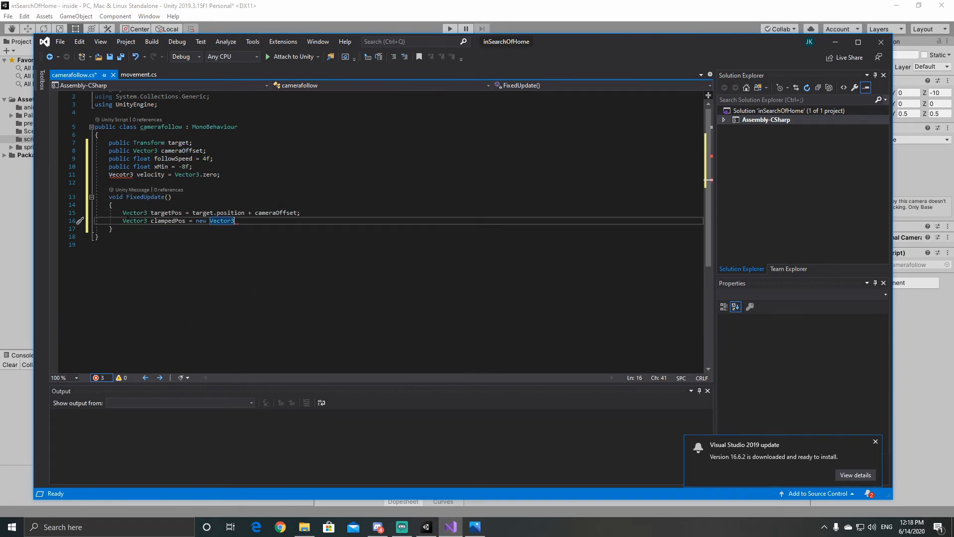
text((Mathf.Clamp(targetPos.x, xMin, float.MaxValue), ta)
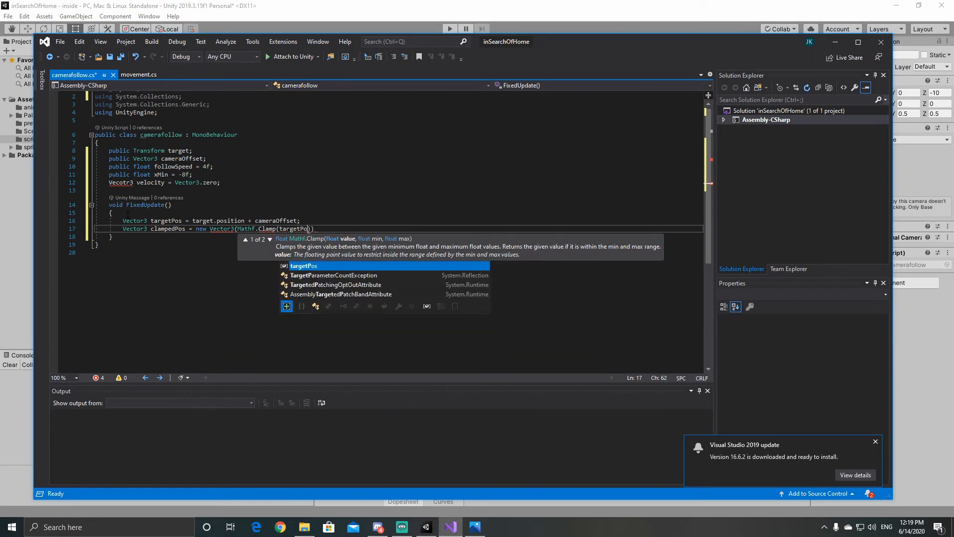
text(rgetPos.y, targetPos.z);)
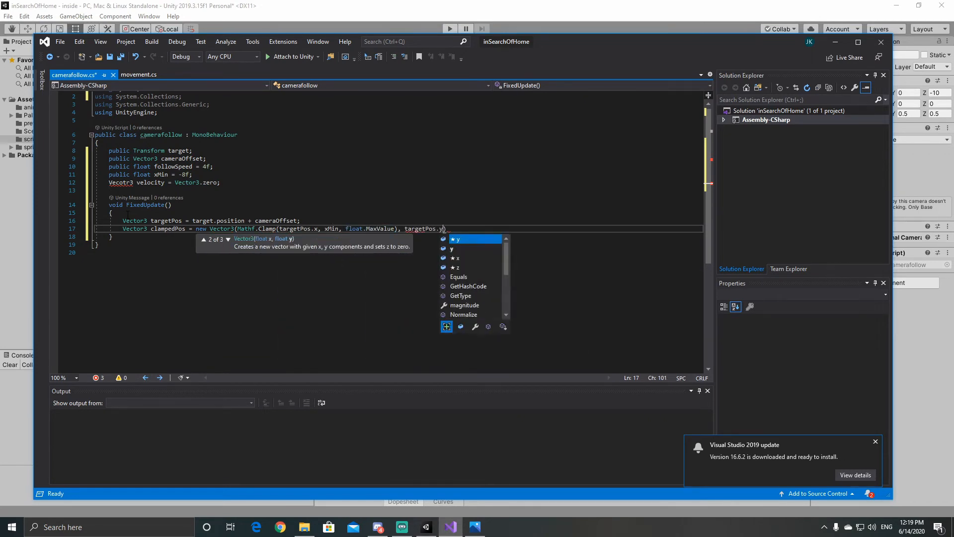
Step: Define smoothPos with Vector3.SmoothDamp from transform.position to clampedPos, using ref velocity and followSpeed * Time.fixedDeltaTime
key(Return)
text(Vector3 smoothPos = )
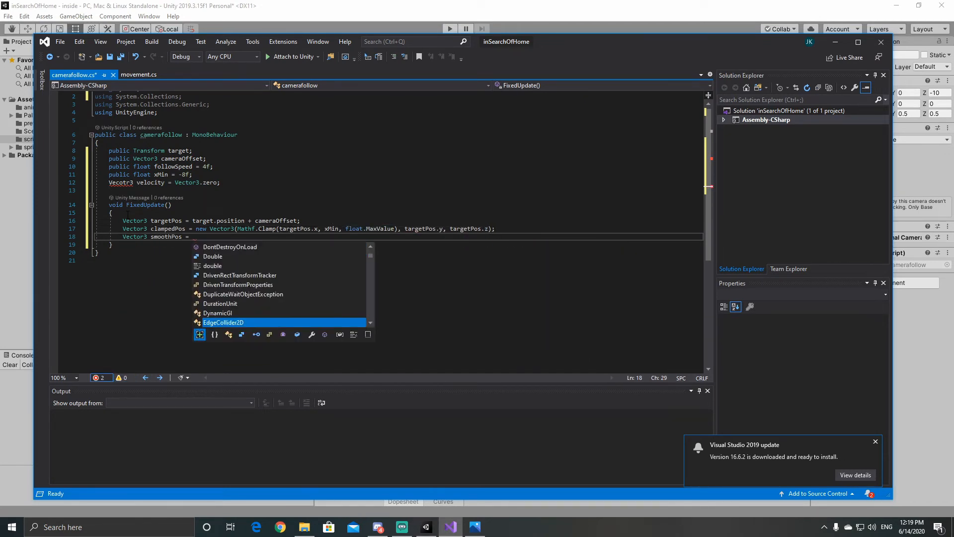
text(Vector3.SmoothDamp(transform.position, clampedPos, ref velocity, followSpeed * Ti)
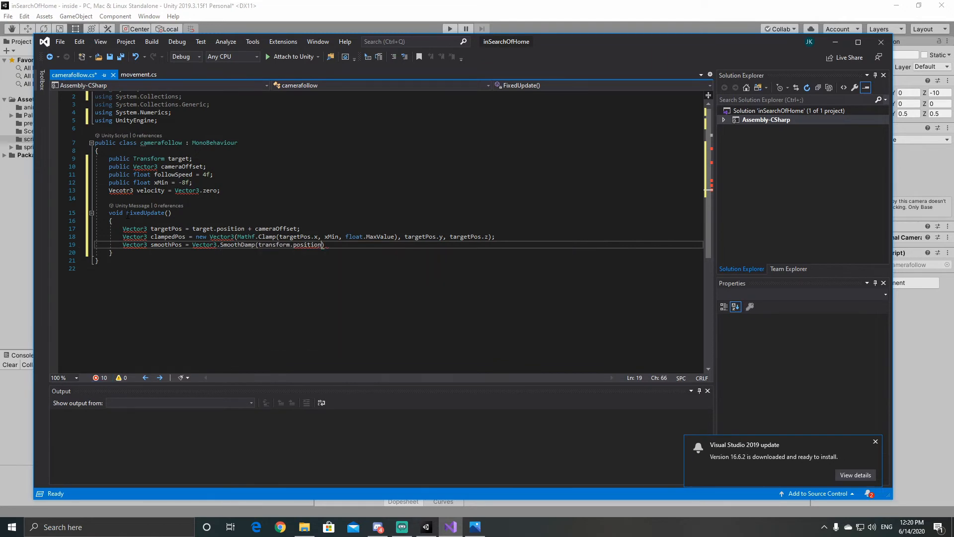
text(me.fixedDeltaTime)
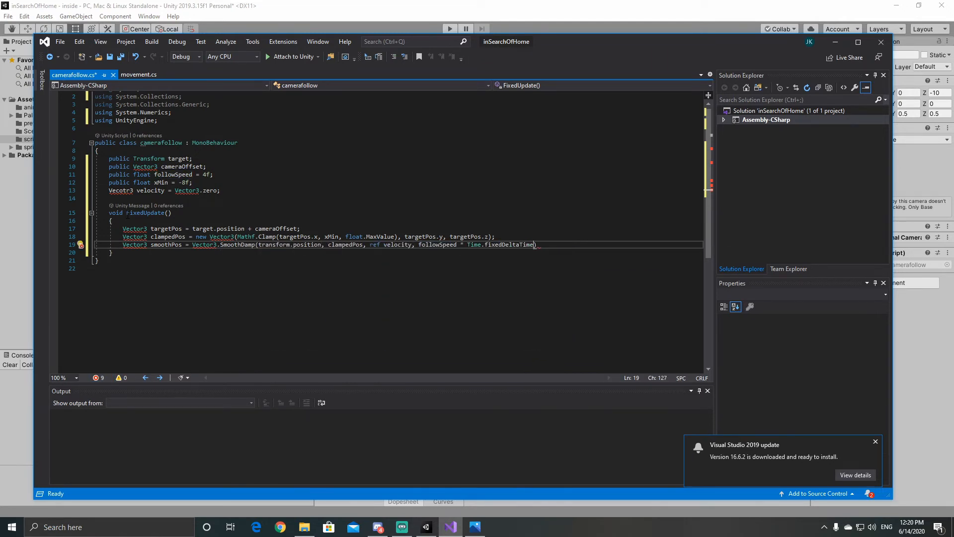
Step: Fix the script errors by deleting the System using directives and correcting Vecotr3 to Vector3, and save and close the script
click(97, 378)
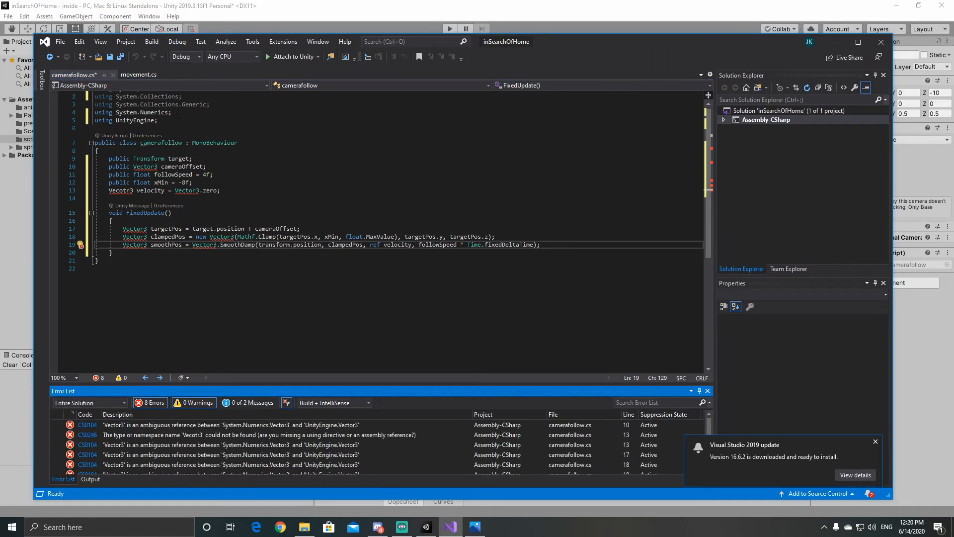
drag(177, 115, 95, 91)
key(BackSpace)
click(127, 173)
key(BackSpace)
key(BackSpace)
text(to)
click(551, 227)
key(ctrl+s)
click(880, 42)
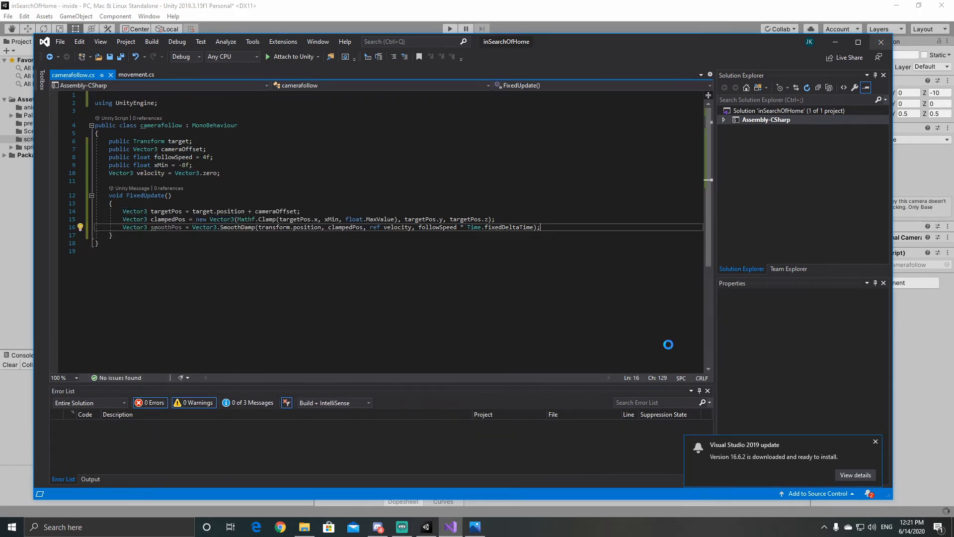
Step: Assign idlecharacter1_0 as the Target of the Main Camera's Camerafollow script
drag(369, 108, 905, 275)
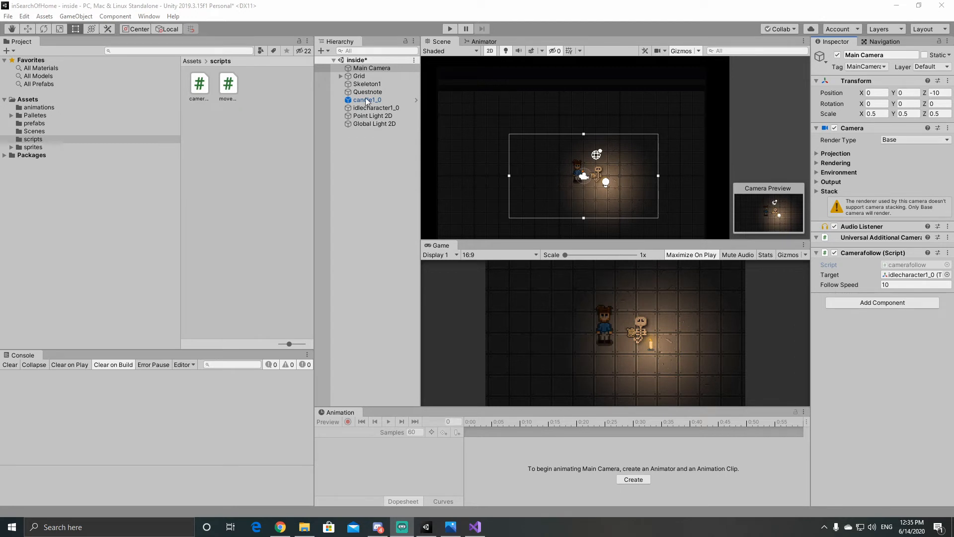
click(904, 336)
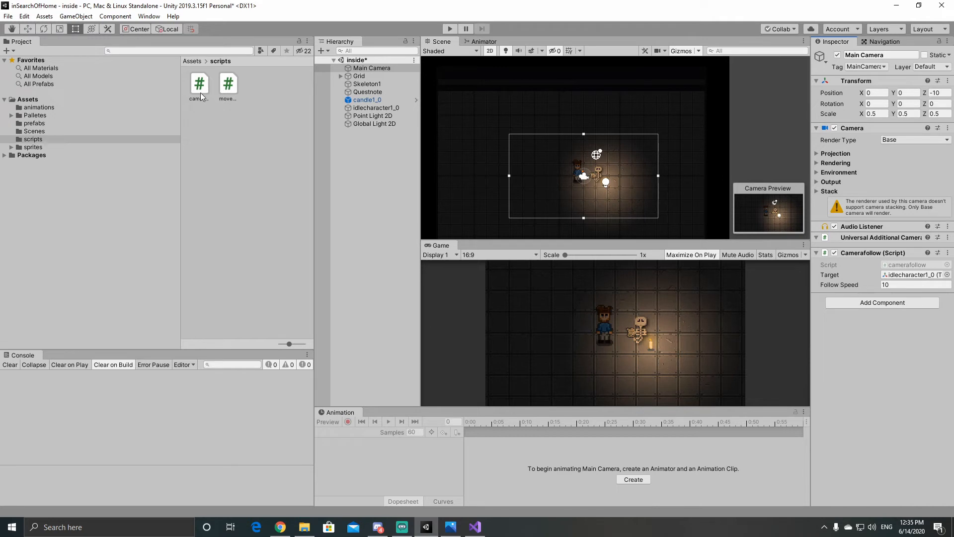
Step: Remove the Camerafollow component from the Main Camera and delete the camerafollow script from the scripts folder
click(948, 253)
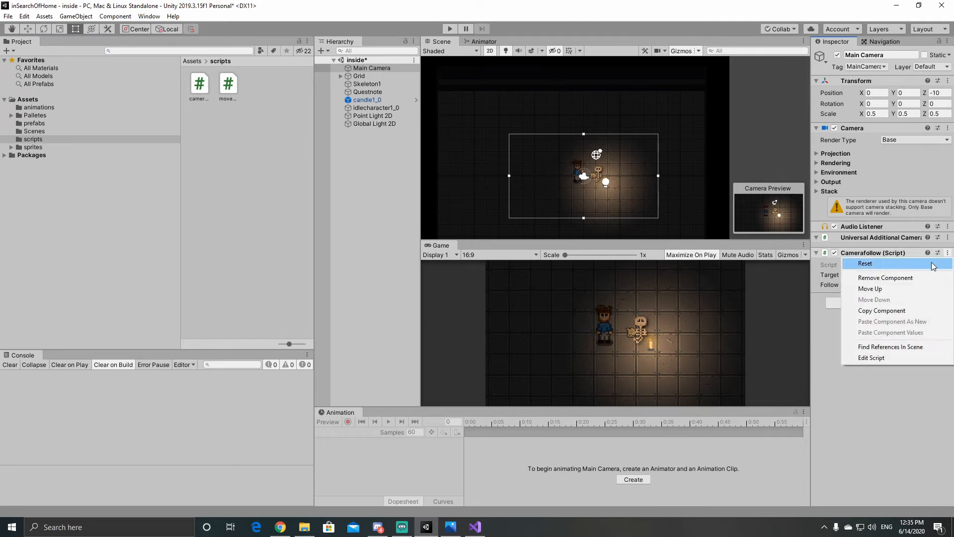
click(906, 282)
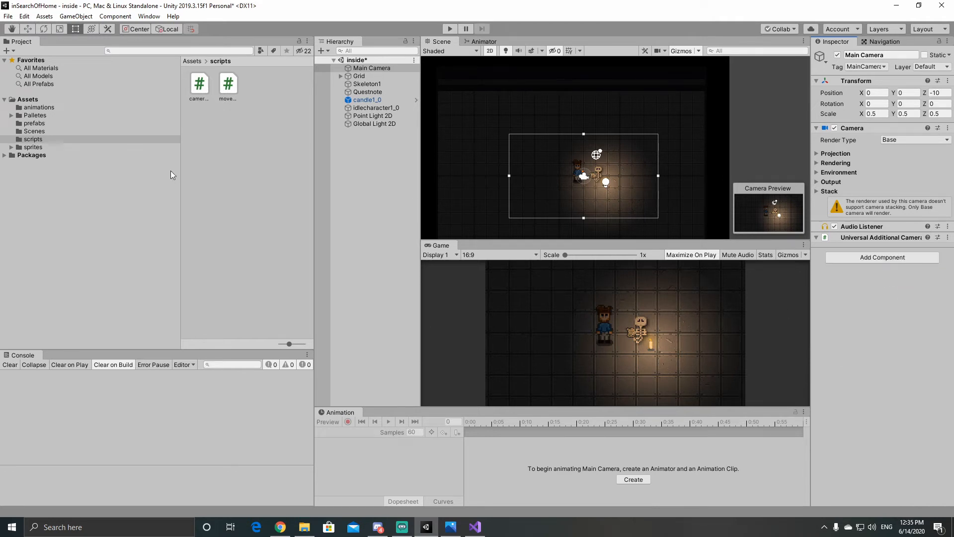
click(206, 90)
key(Delete)
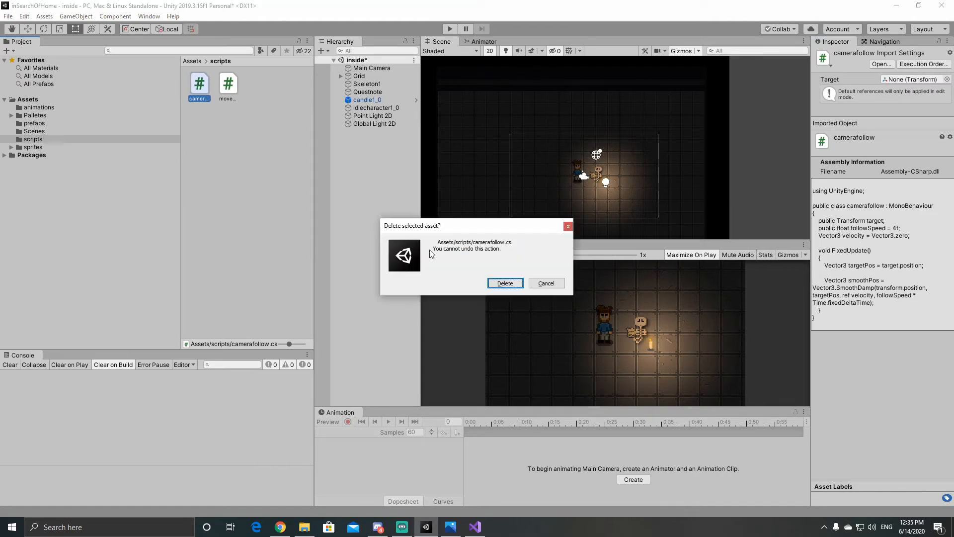
click(511, 282)
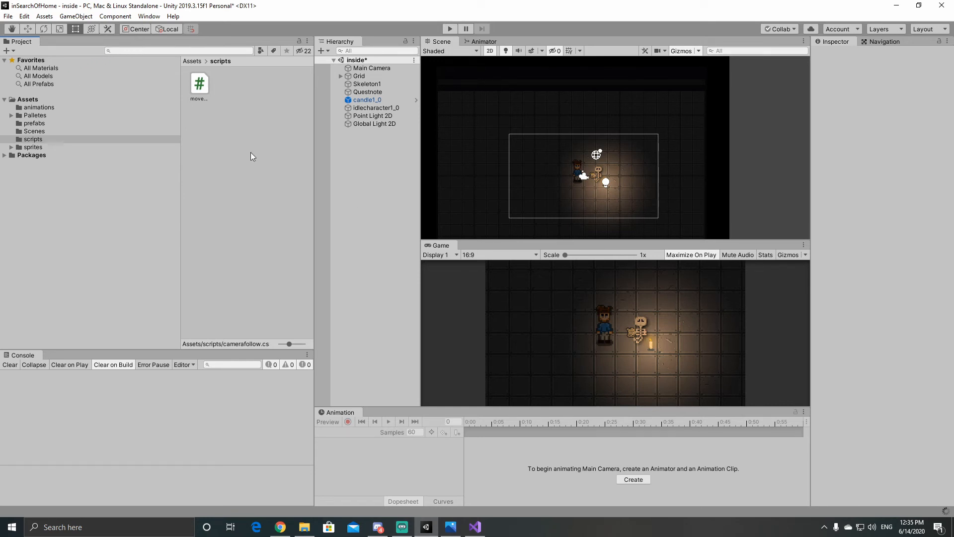
Step: Install version 2.5.0 of the Cinemachine package and close the Package Manager
click(149, 16)
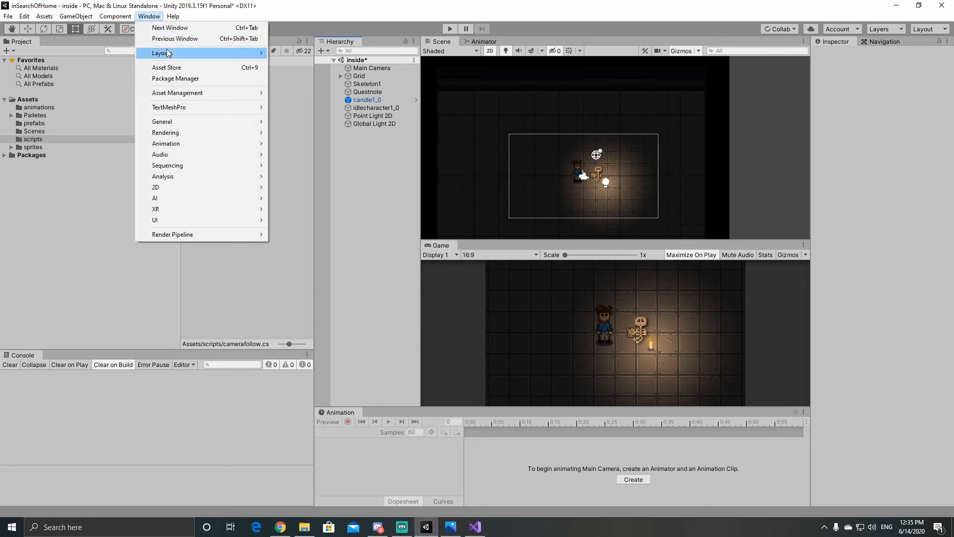
click(171, 81)
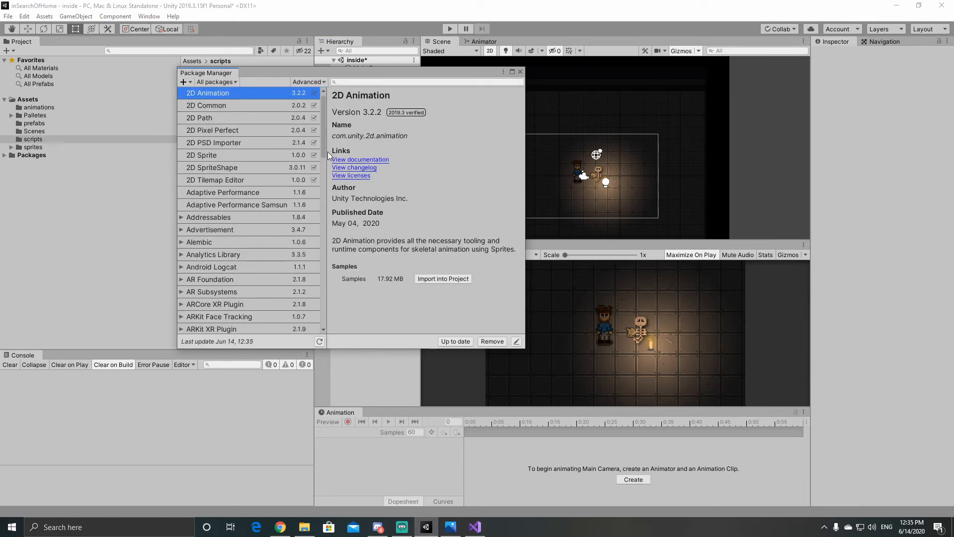
scroll(324, 149, down, 5)
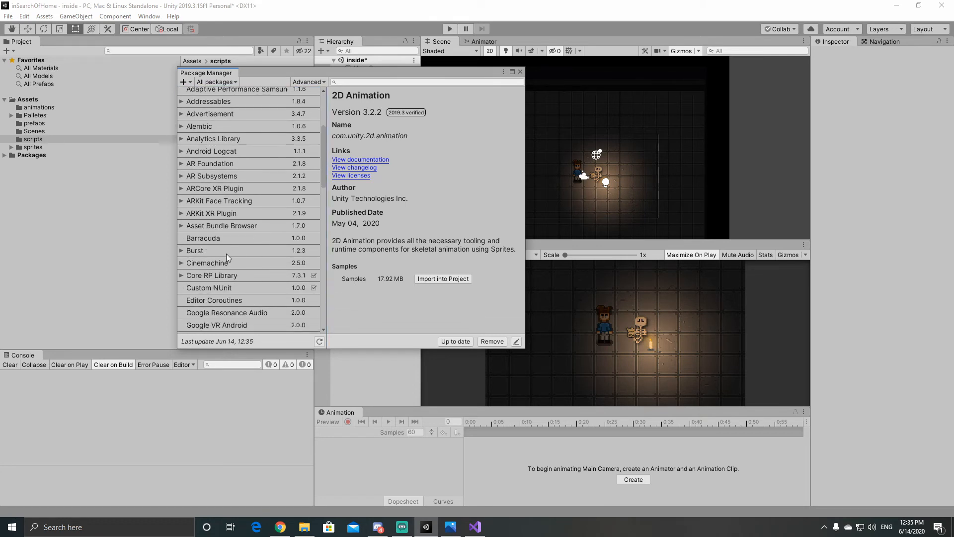
click(181, 262)
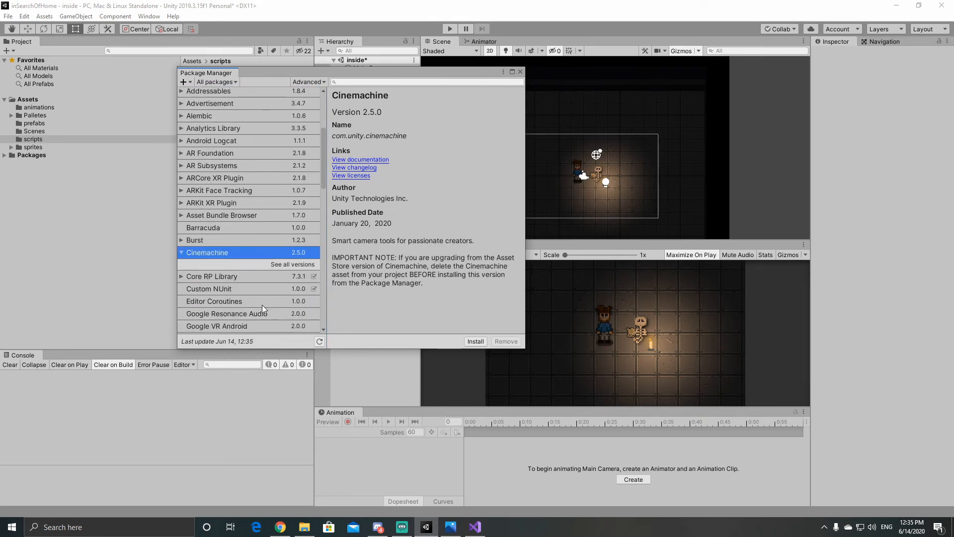
click(272, 264)
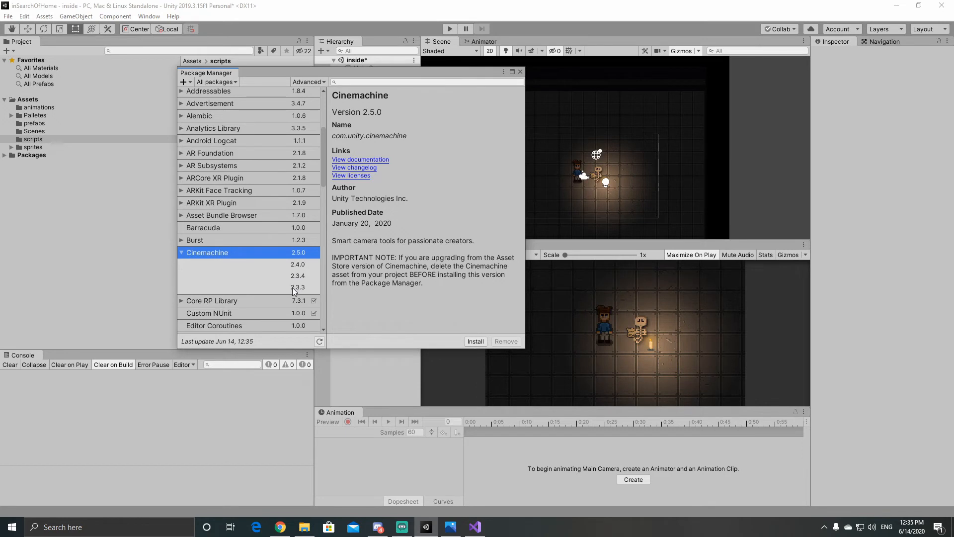
click(298, 264)
click(295, 253)
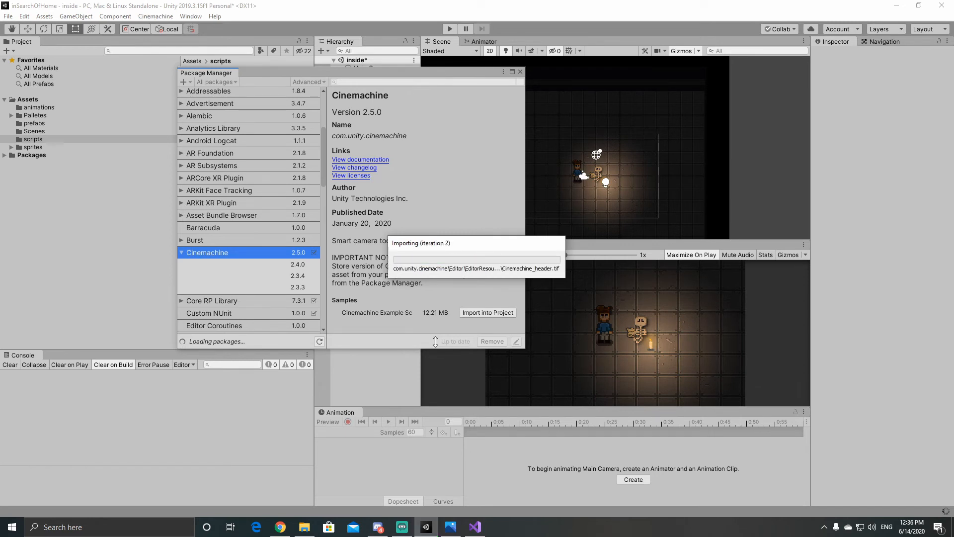
click(520, 72)
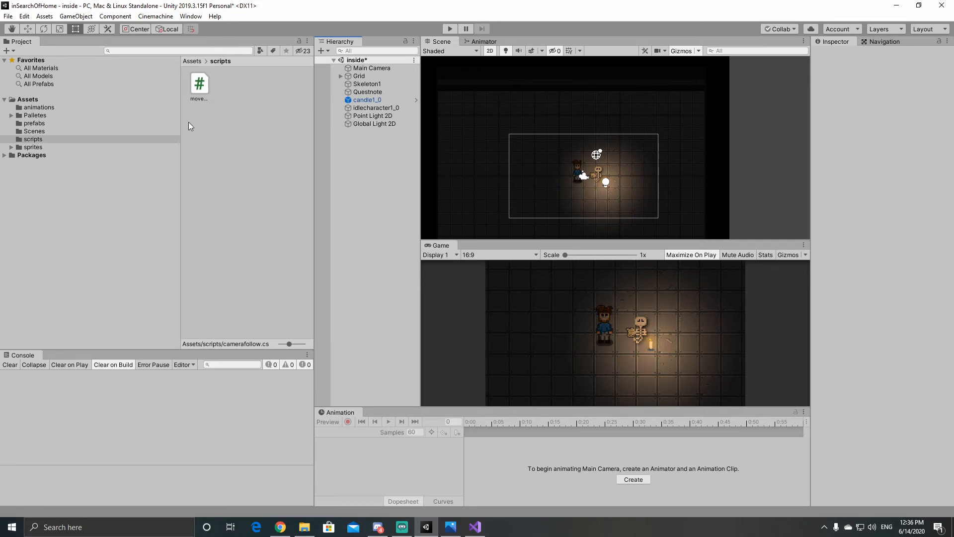
Step: Create a Cinemachine 2D camera and nest it under the Main Camera
click(156, 16)
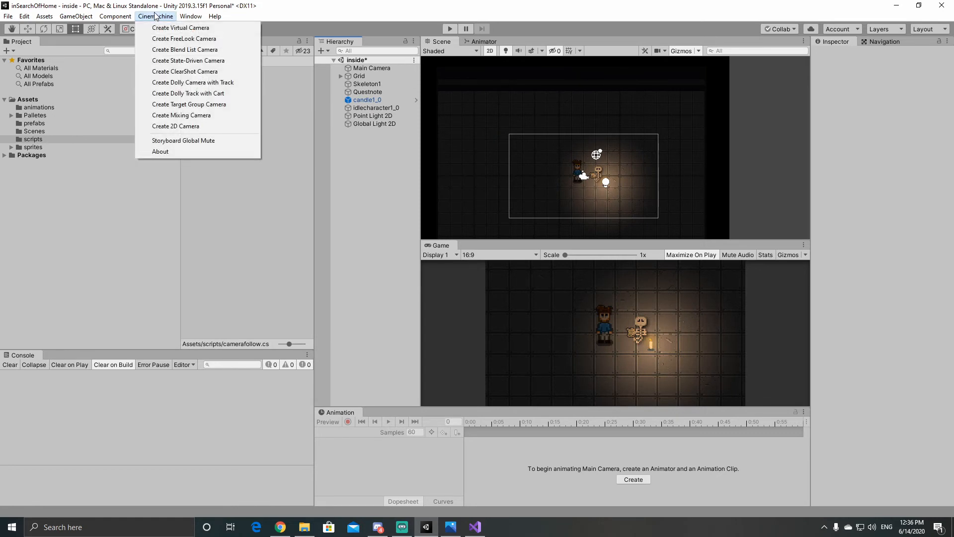
click(183, 125)
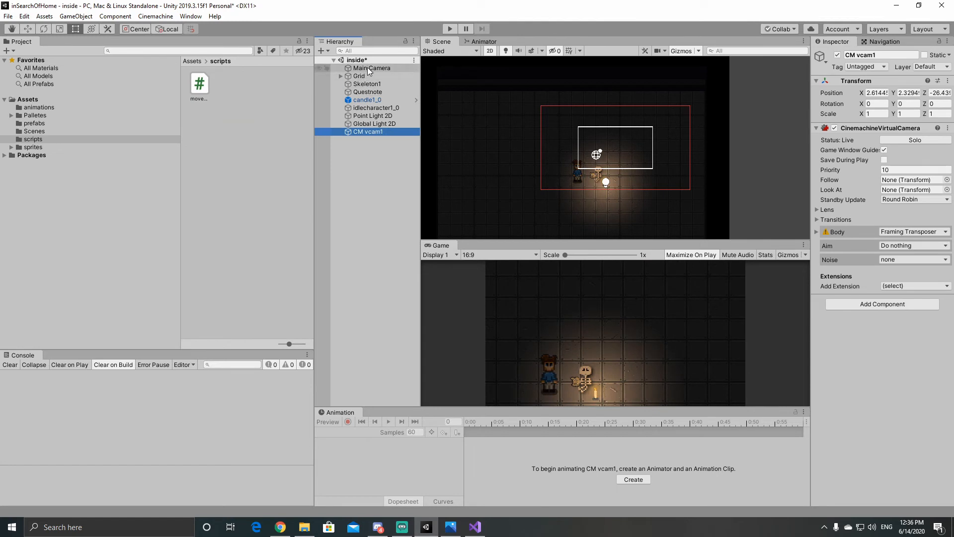
drag(367, 132, 383, 69)
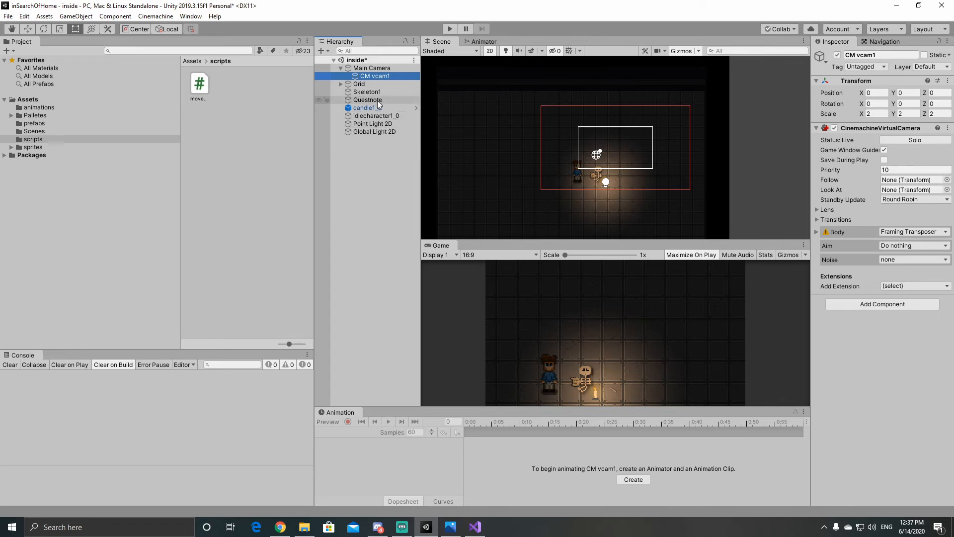
Step: Set the virtual camera's Follow target to idlecharacter1_0 and start the game to test it
drag(371, 115, 911, 183)
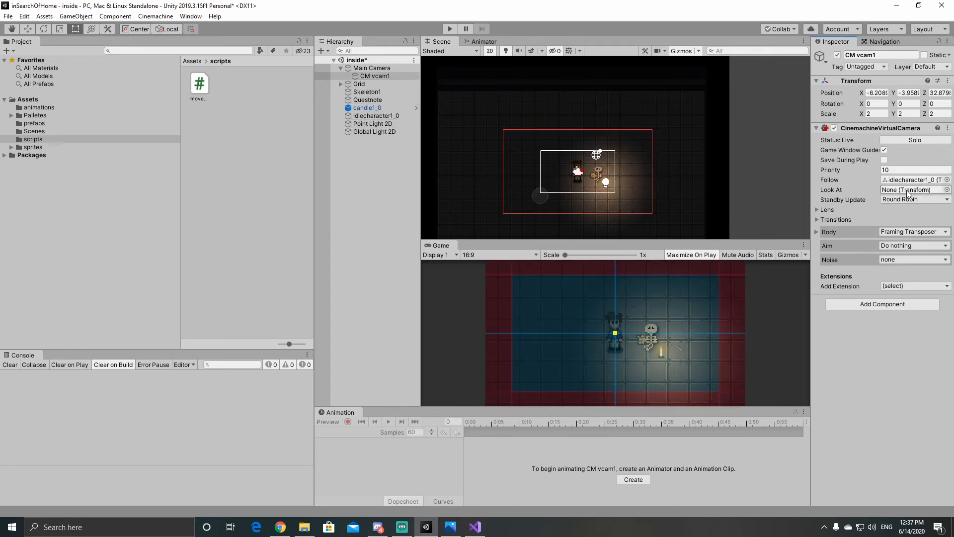
click(451, 28)
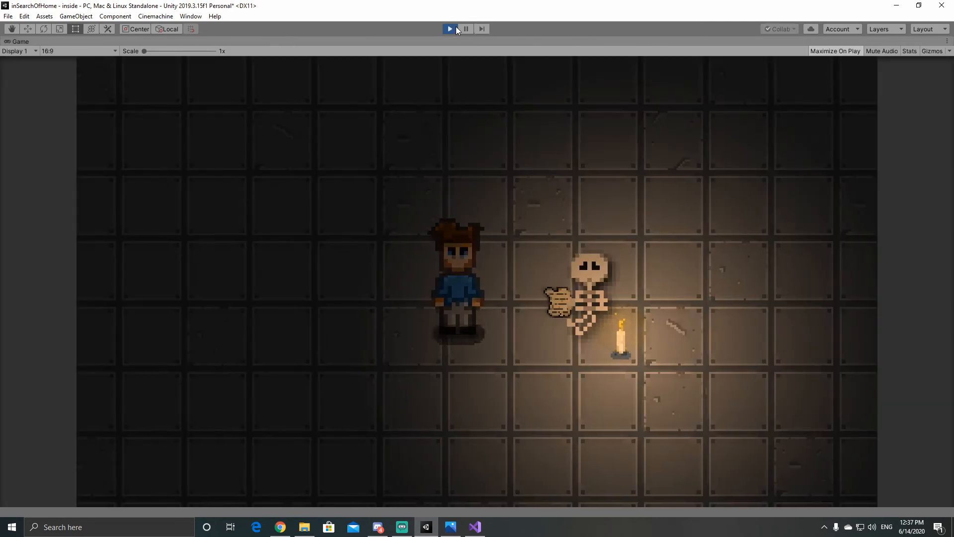
Step: Walk the character around the room to test the camera following, stop the game and expand the virtual camera's Lens settings
key(a)
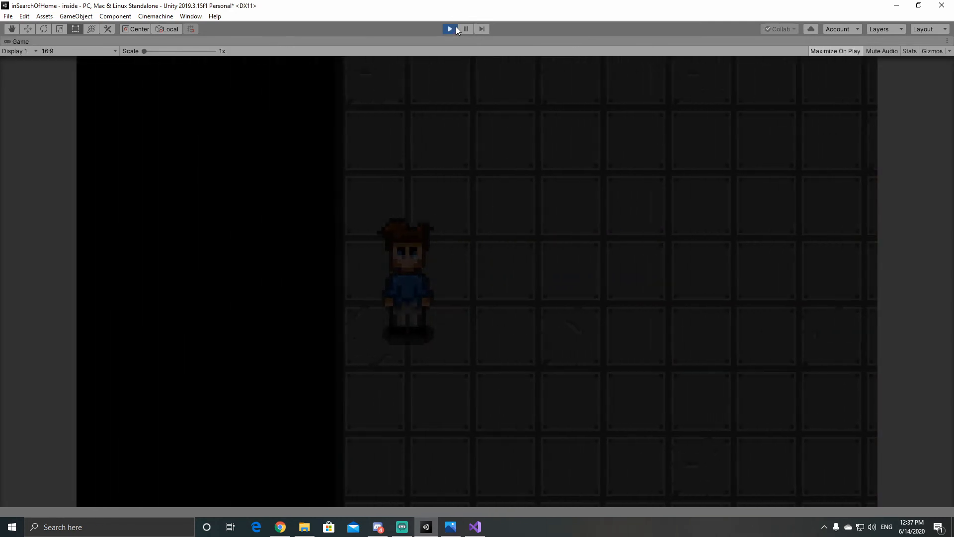
key(a)
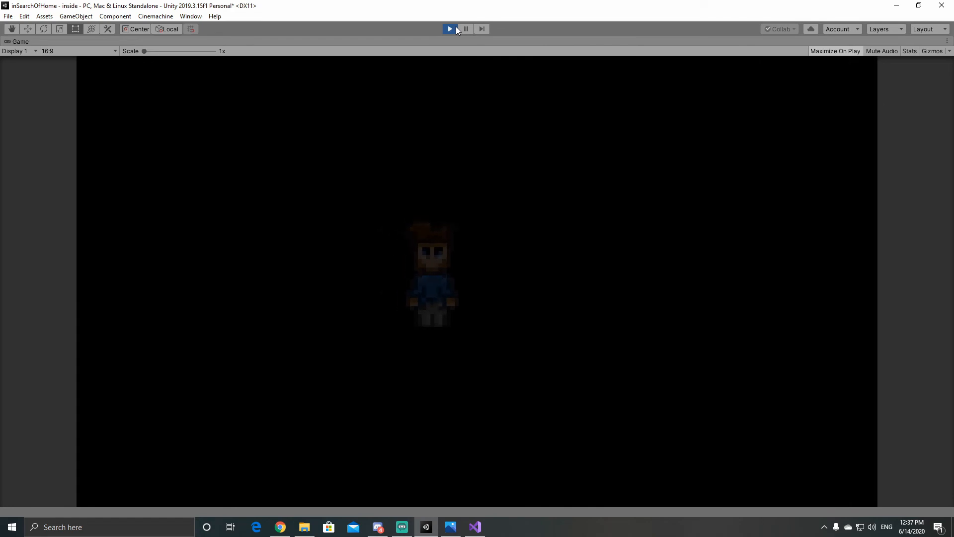
key(d)
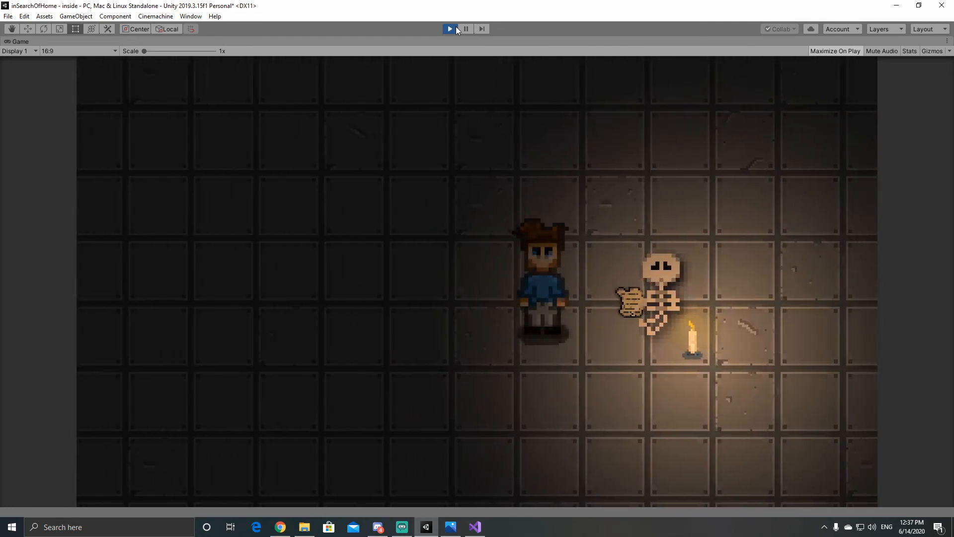
key(w)
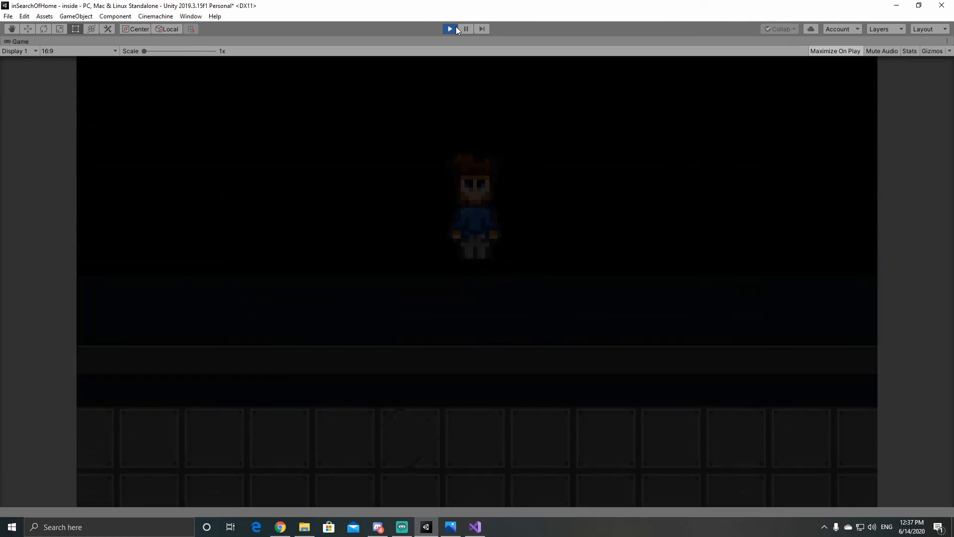
key(s)
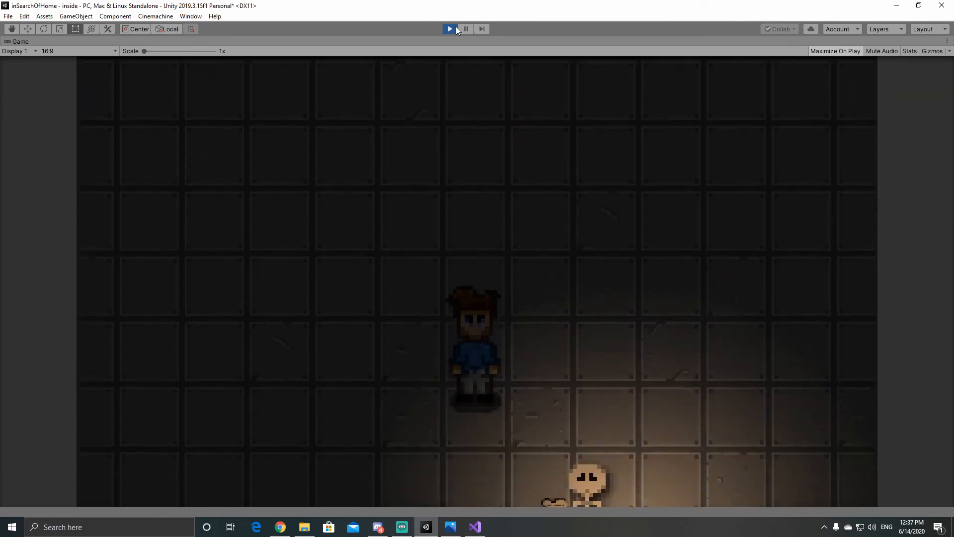
key(d)
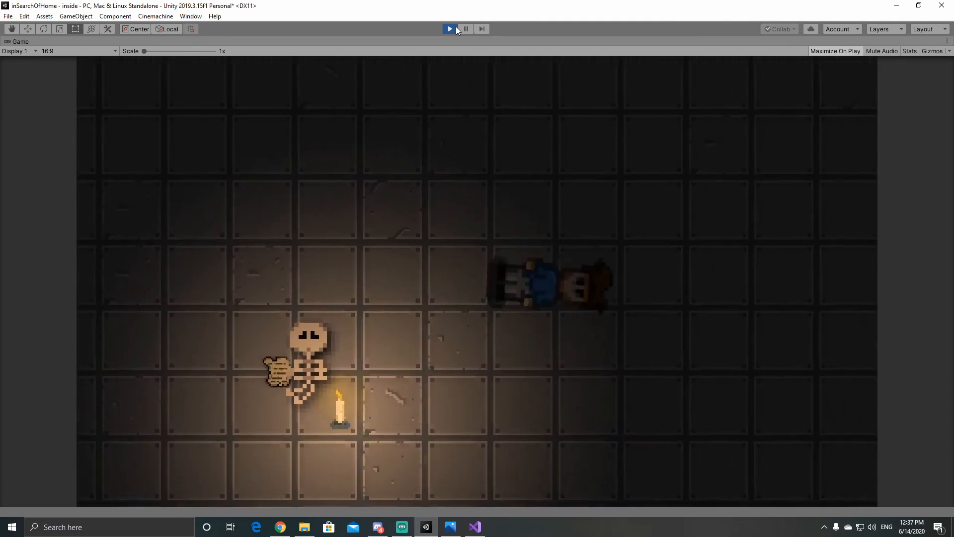
key(a)
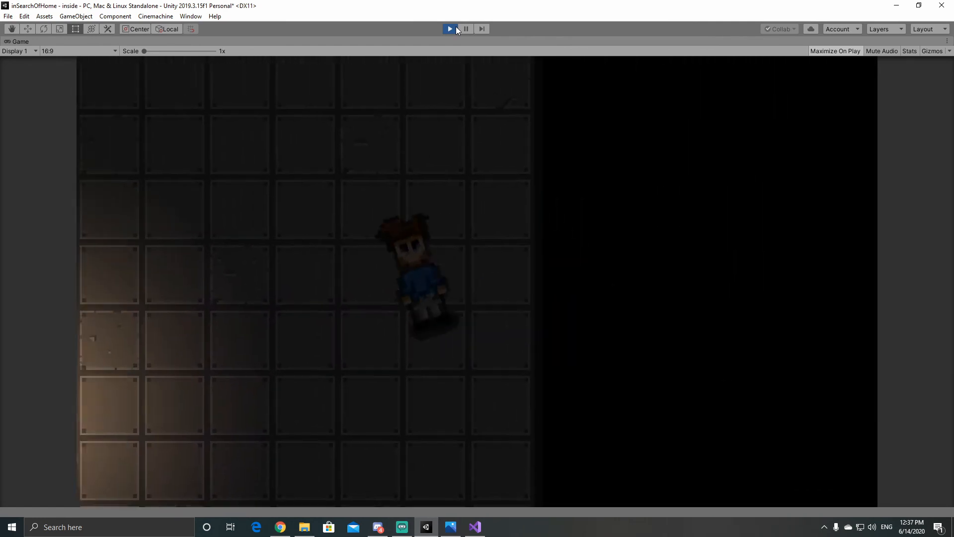
key(a)
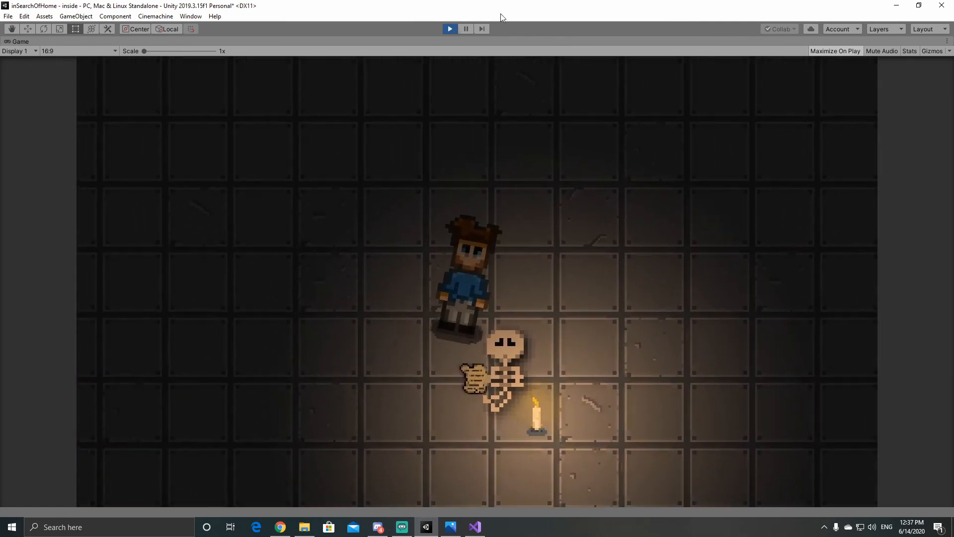
click(449, 28)
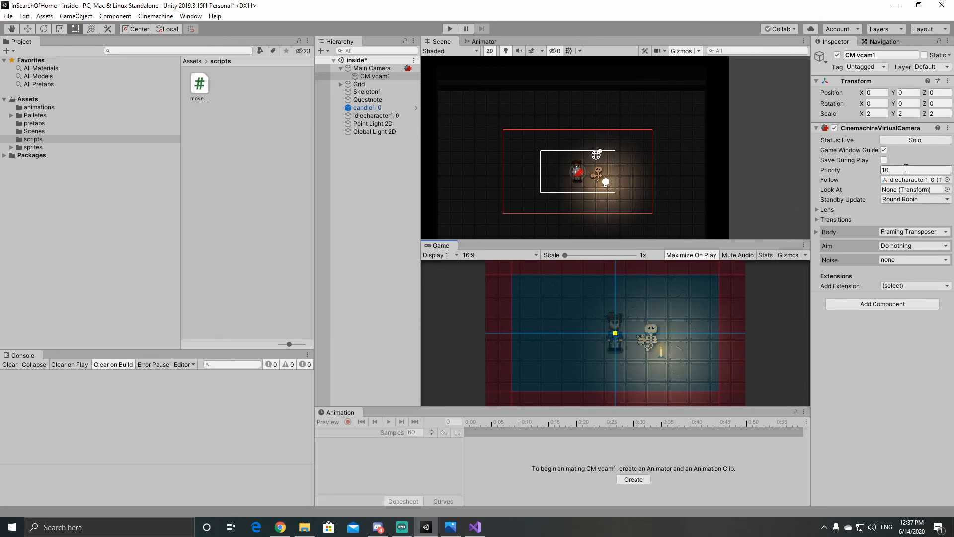
click(817, 210)
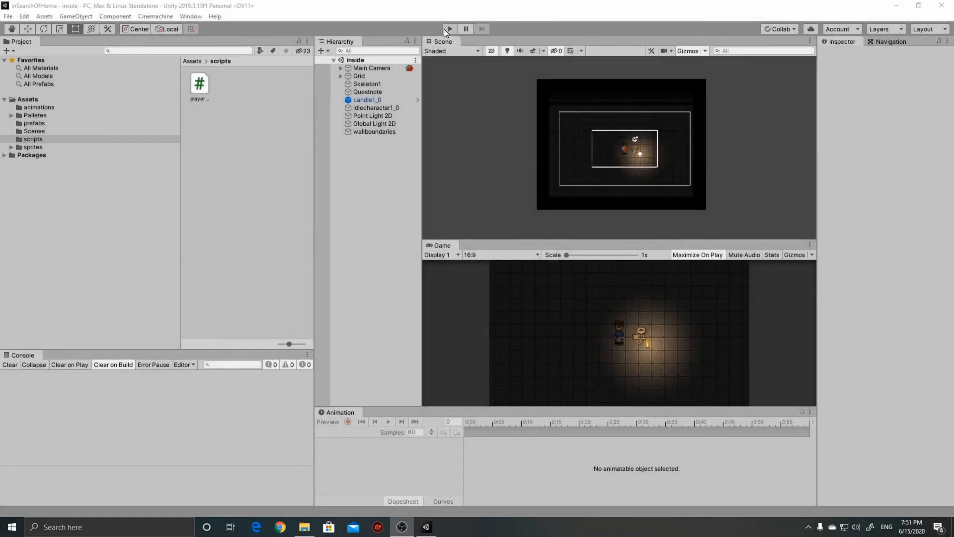
Step: Run the game and walk the character in all four directions through the room to test the walking animations, wall boundaries and camera
click(444, 30)
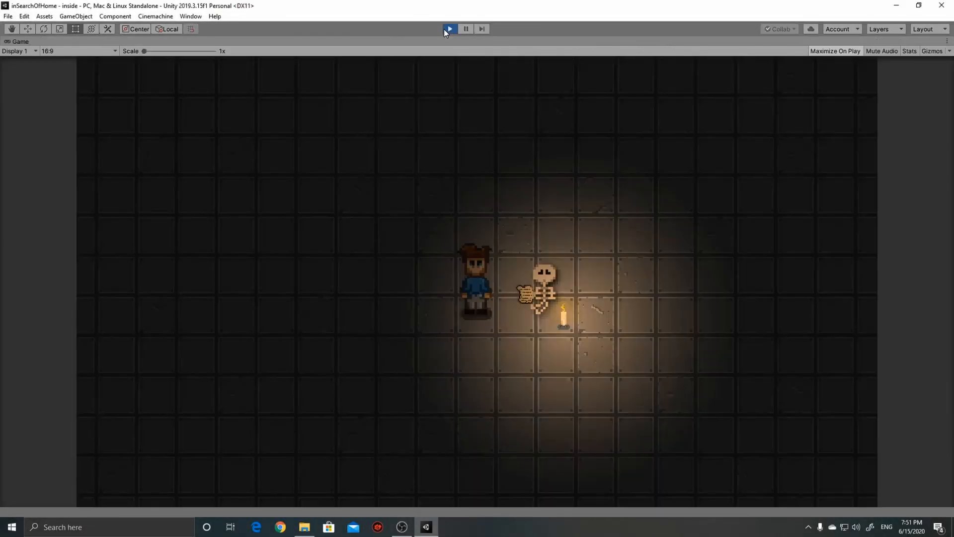
key(Left)
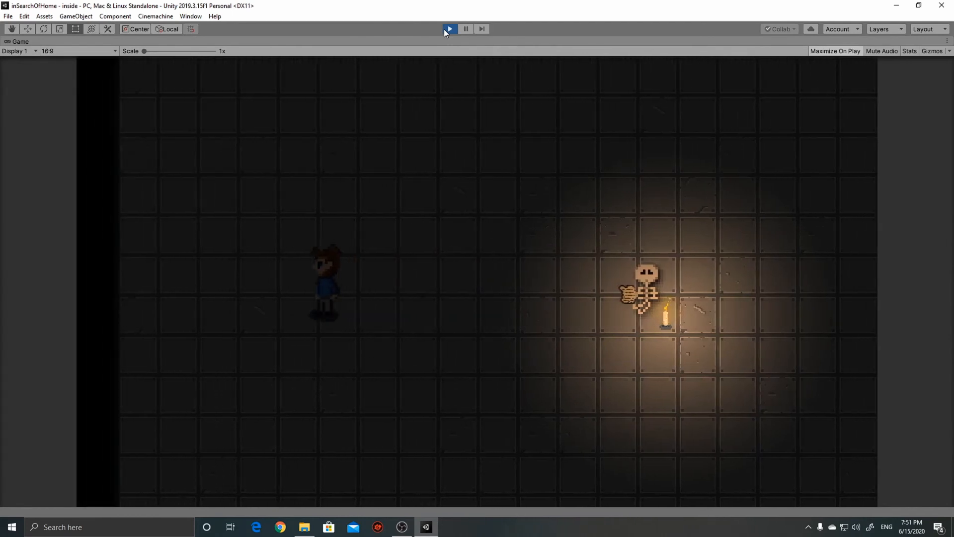
key(Right)
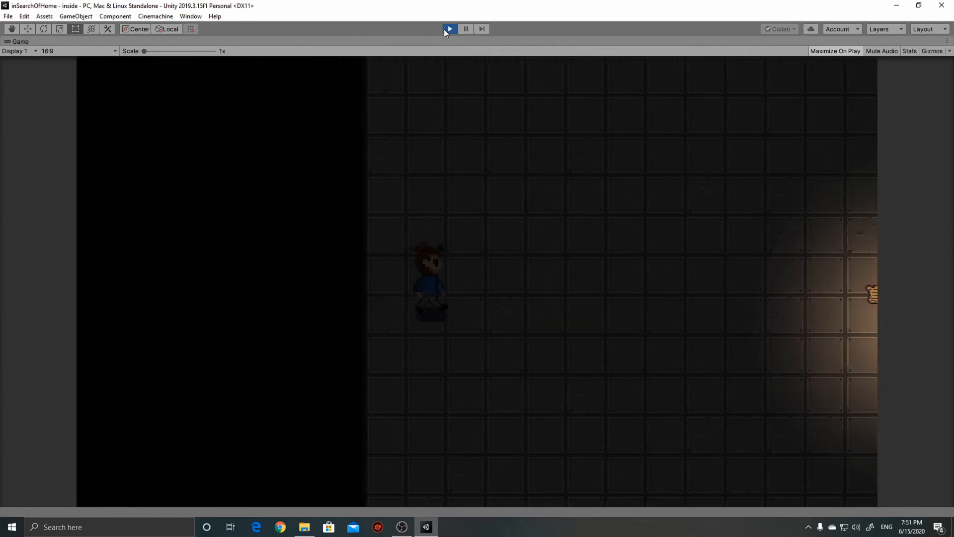
key(Up)
key(Right)
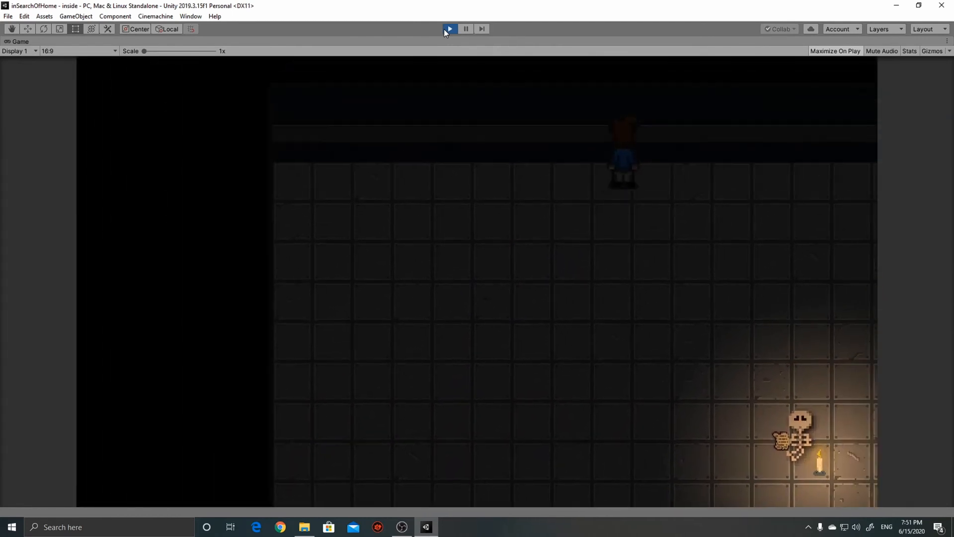
key(Down)
key(Right)
key(Down)
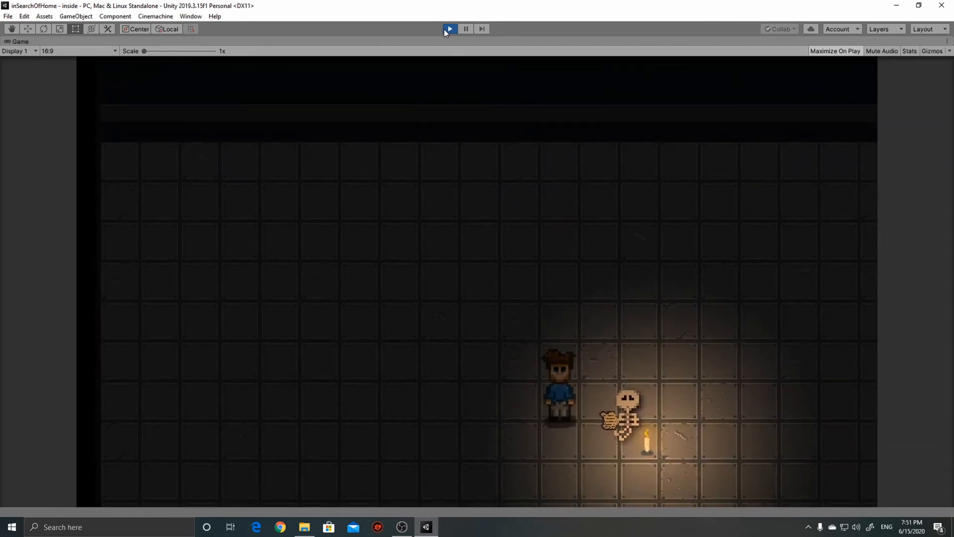
key(Right)
key(Down)
key(Down)
key(Right)
key(Up)
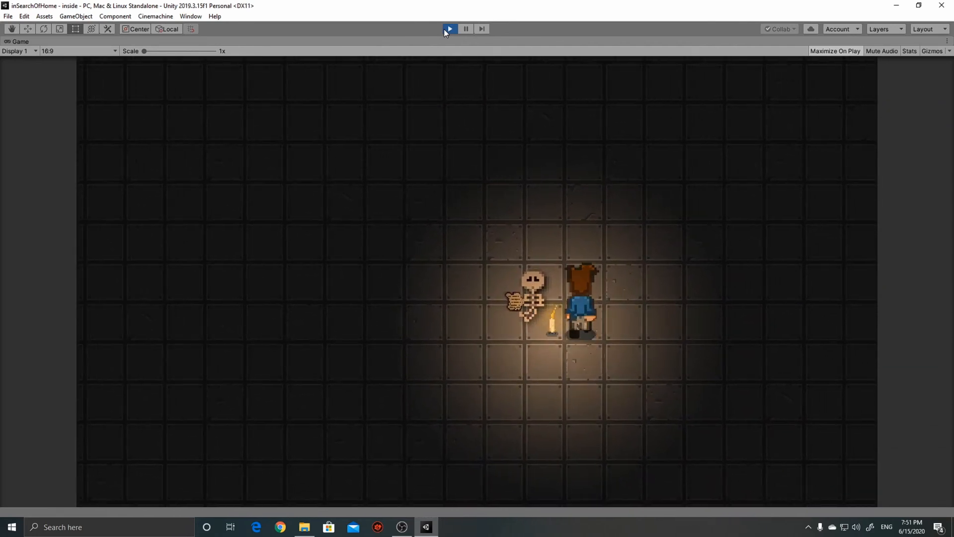
key(Left)
key(Right)
key(Down)
key(Down)
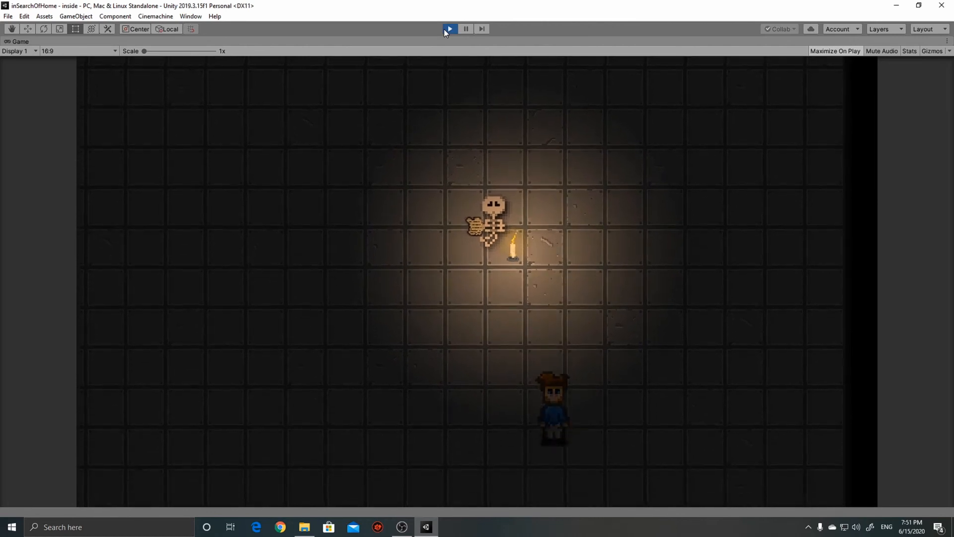
key(Up)
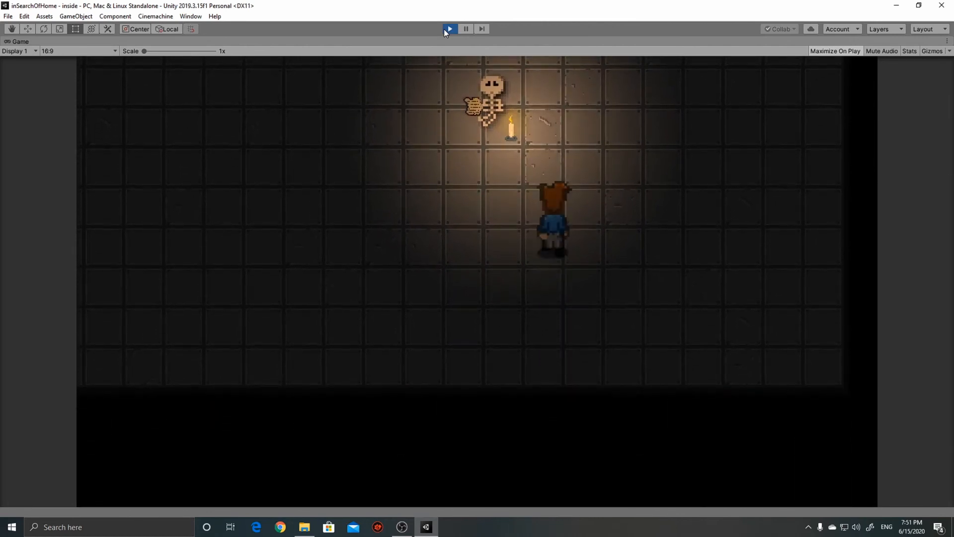
key(Down)
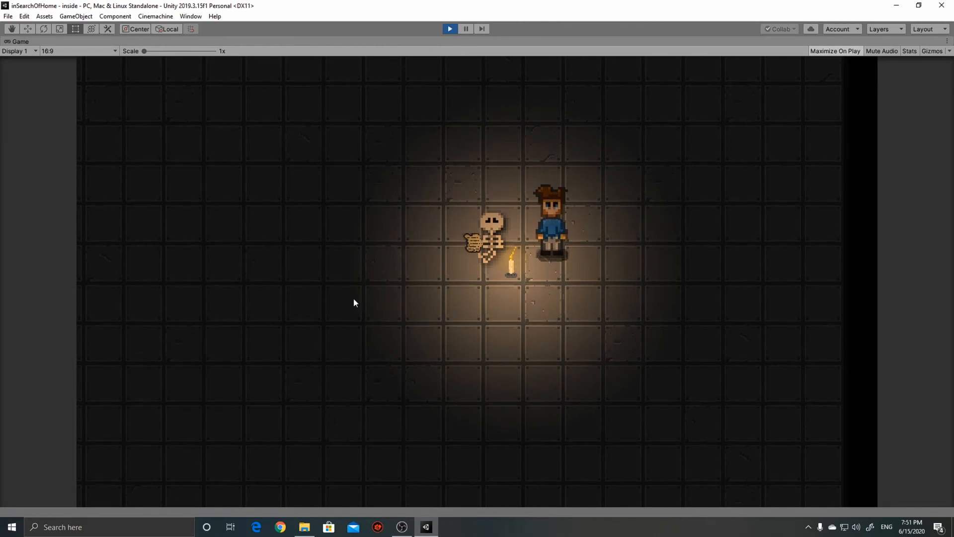
Step: Walk the character around the skeleton and candle to test movement near them, and stop the game
key(Left)
key(Down)
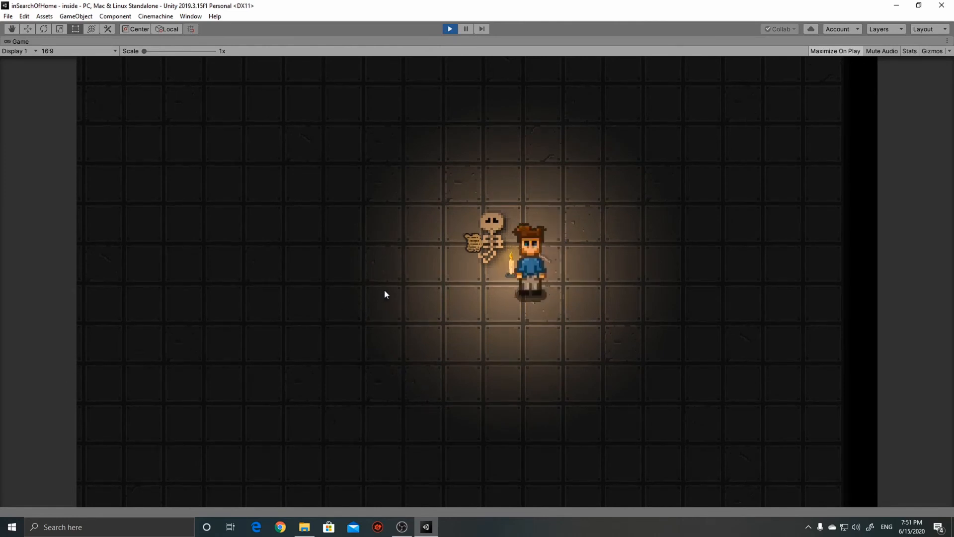
key(Left)
key(Up)
key(Left)
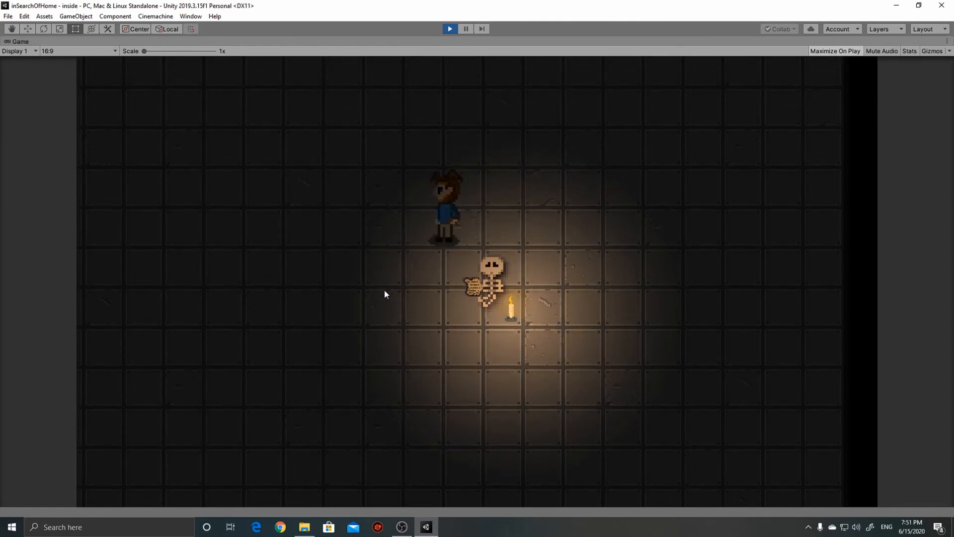
key(Down)
key(Right)
key(Down)
key(Left)
key(Left)
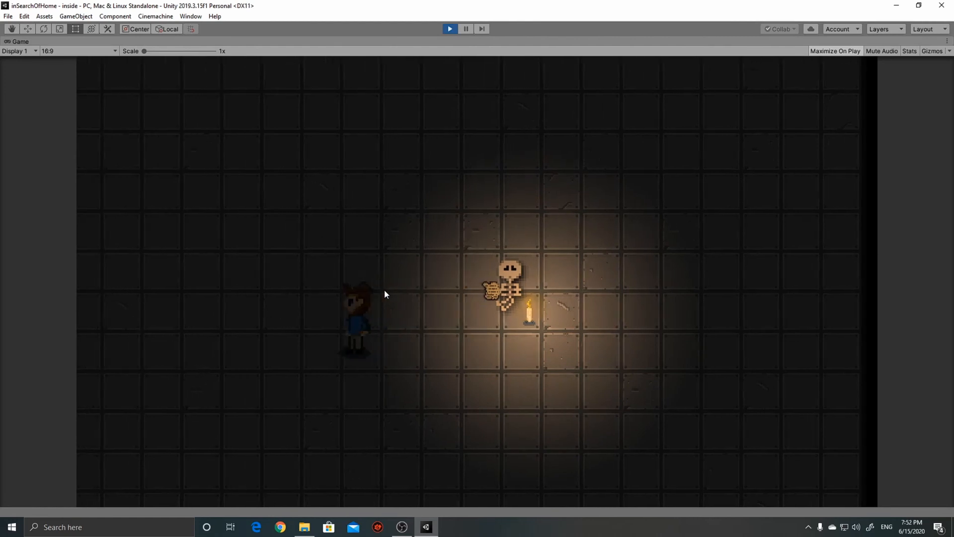
key(Up)
key(Right)
key(Right)
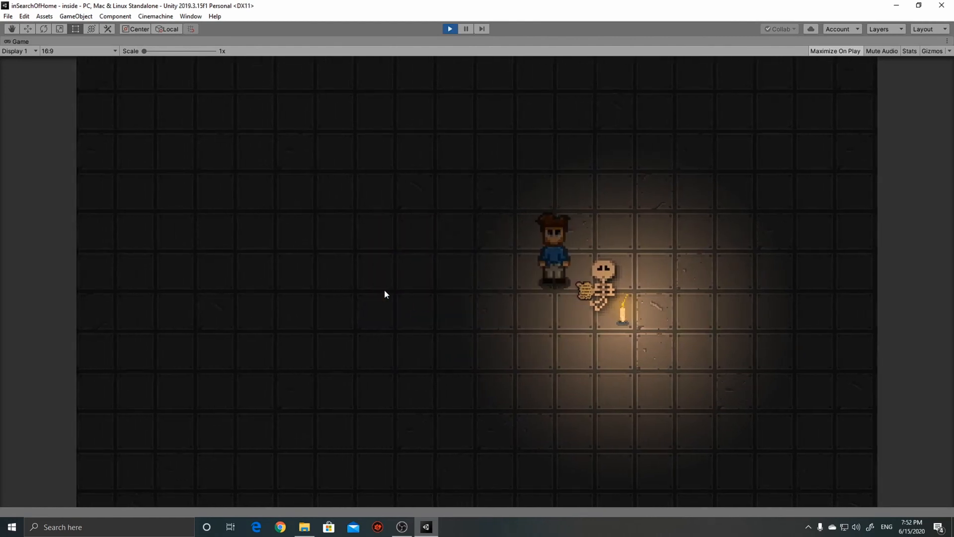
key(Left)
key(Left)
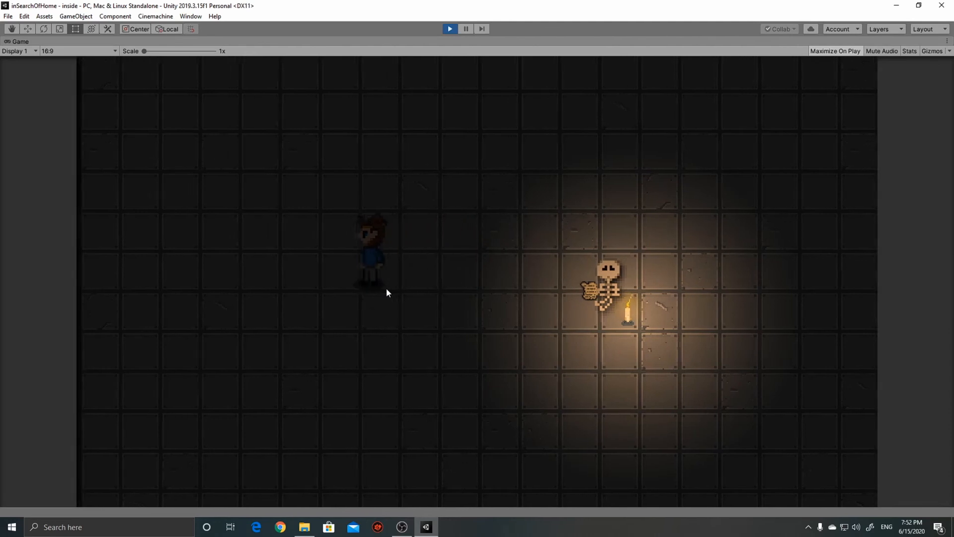
key(Right)
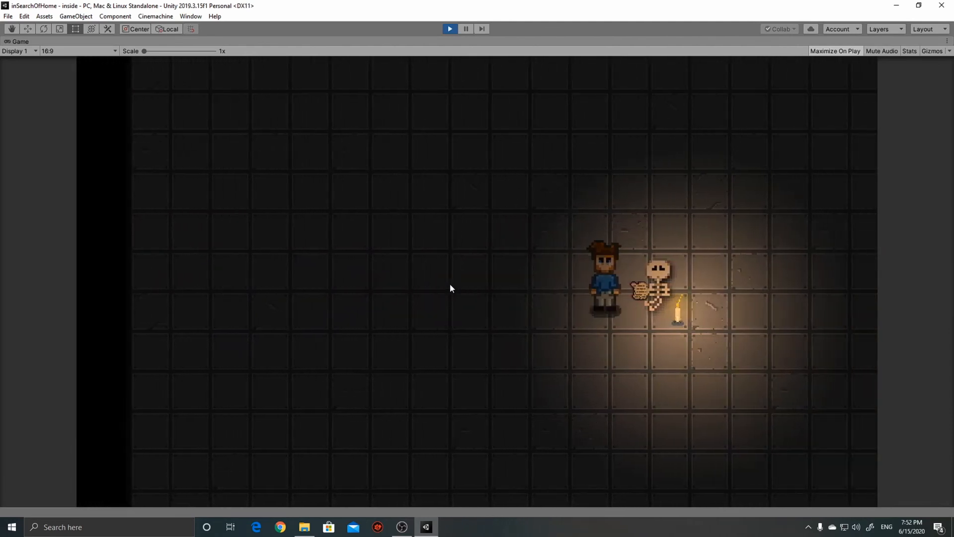
click(450, 29)
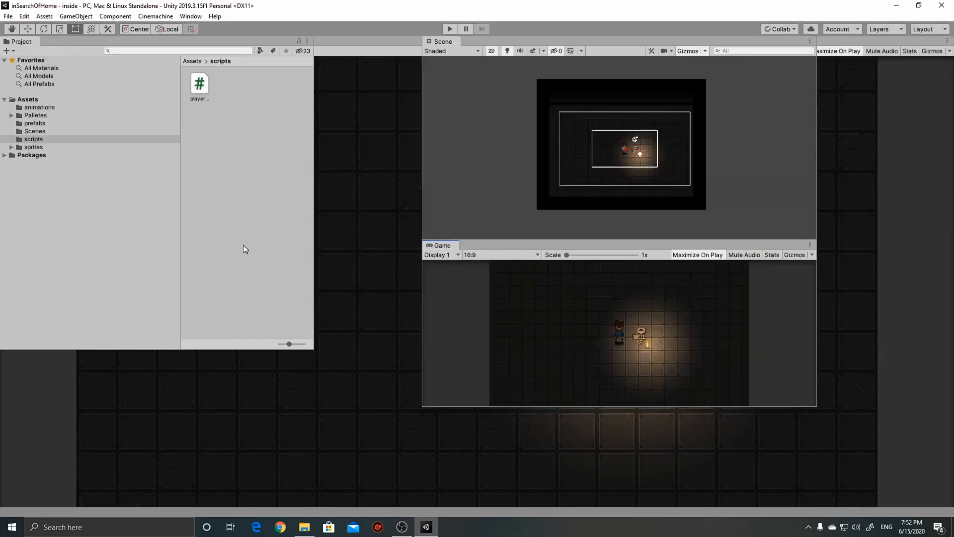